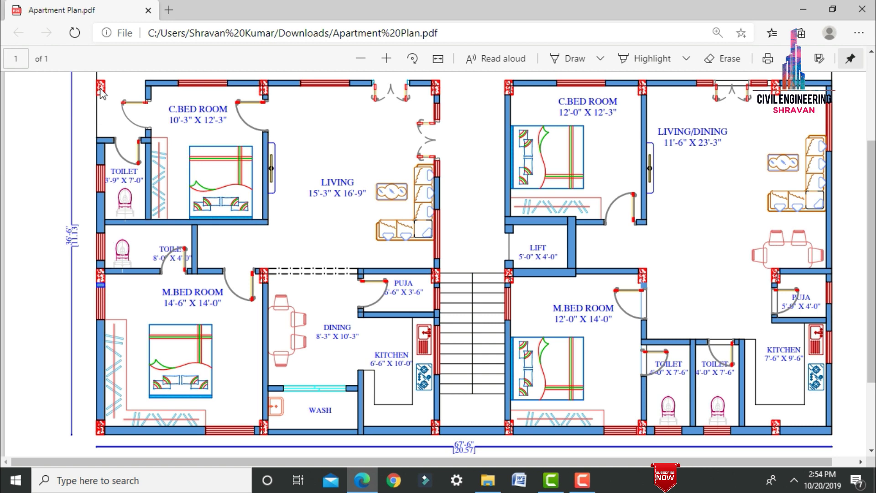
Minimize the apartment plan, launch ETABS 2016 and start a new model
click(803, 9)
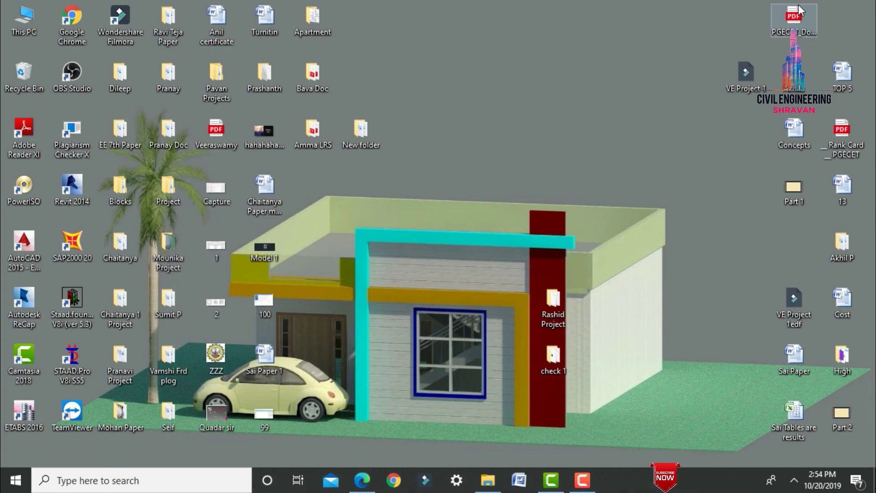
double_click(27, 423)
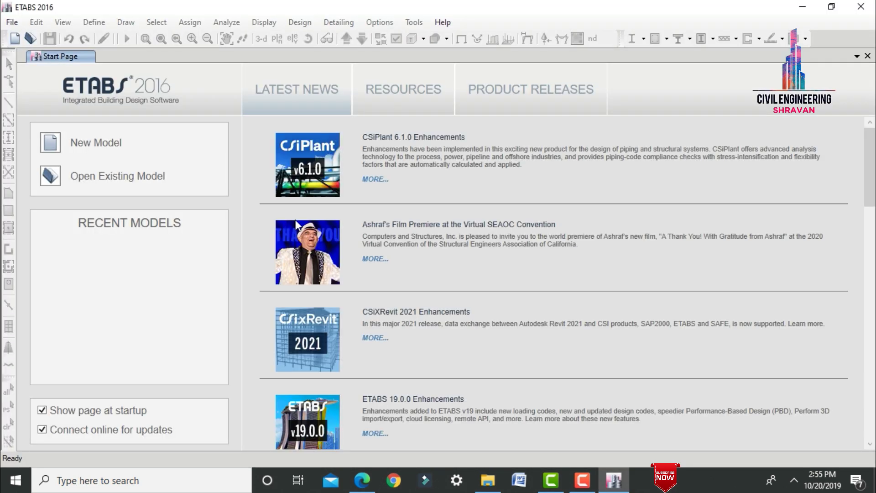
click(92, 153)
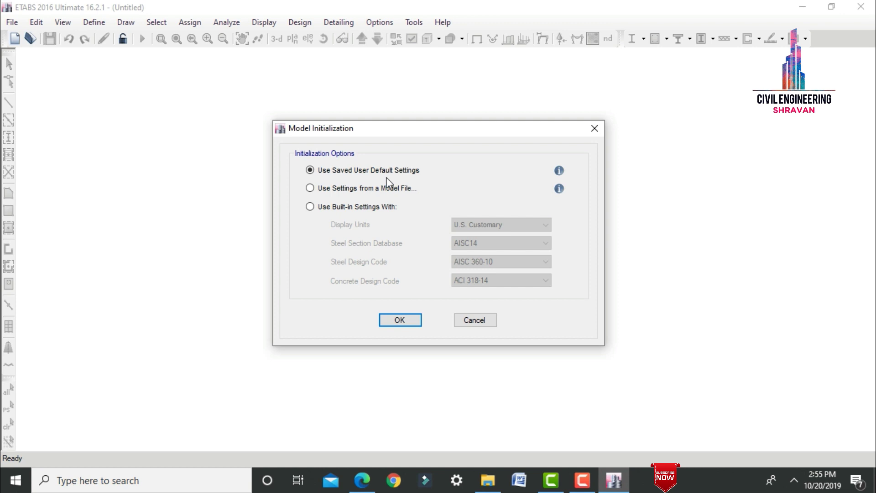
Initialize the model with built-in settings, using Metric SI display units and the Indian steel section database
click(348, 208)
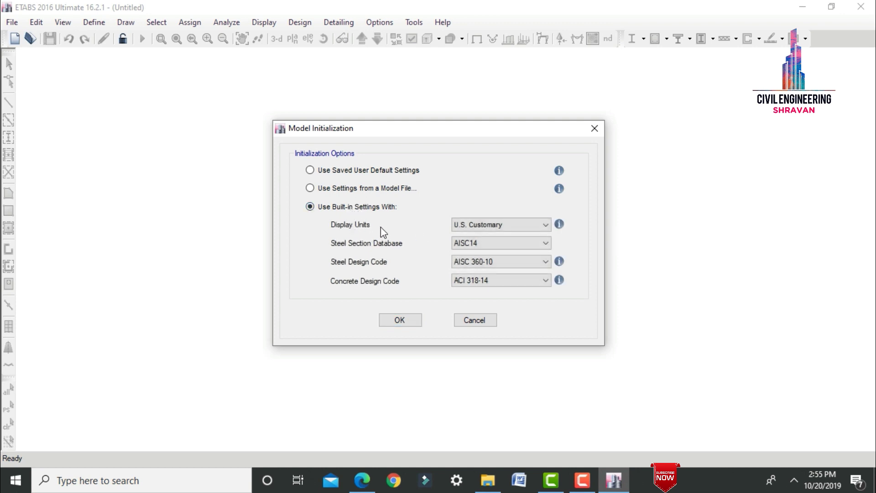
click(471, 225)
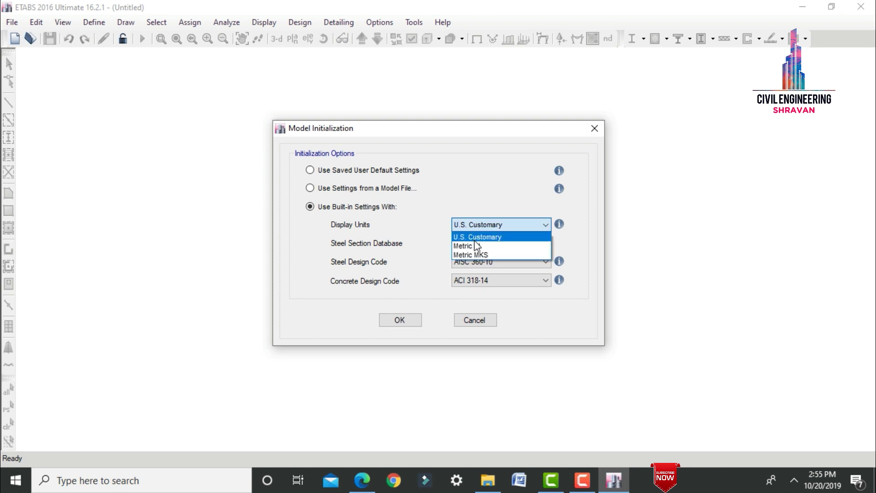
click(477, 247)
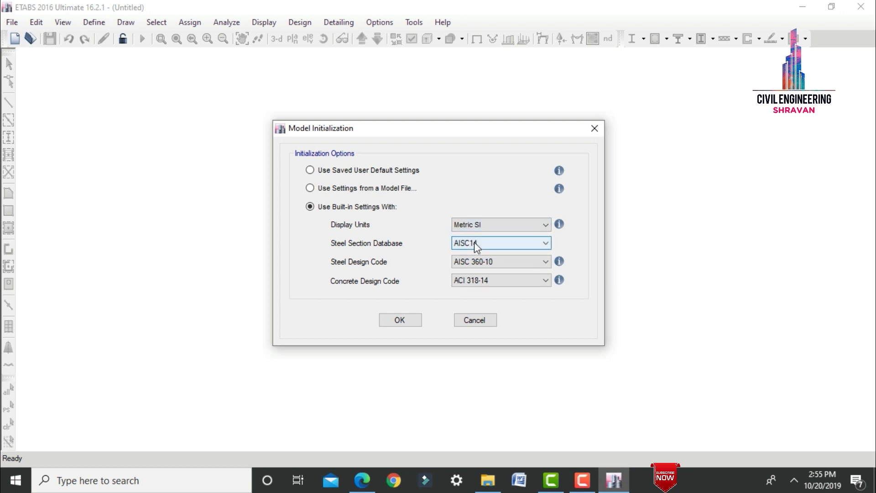
click(476, 246)
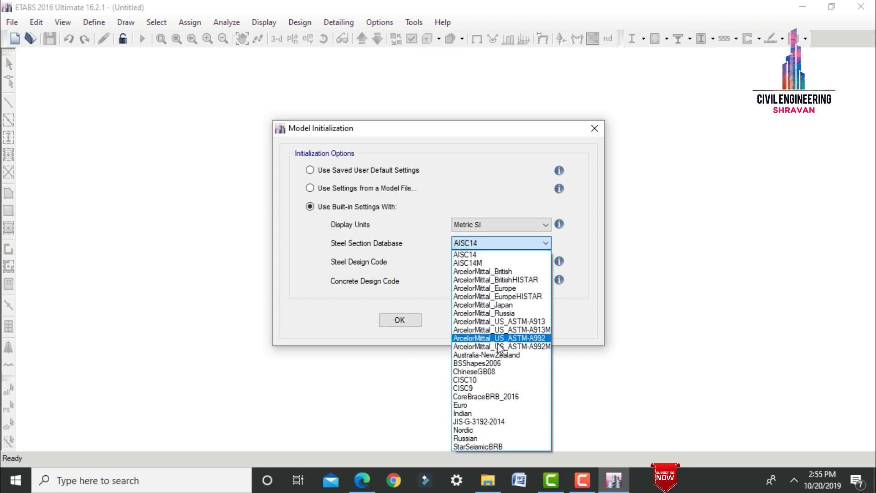
click(484, 414)
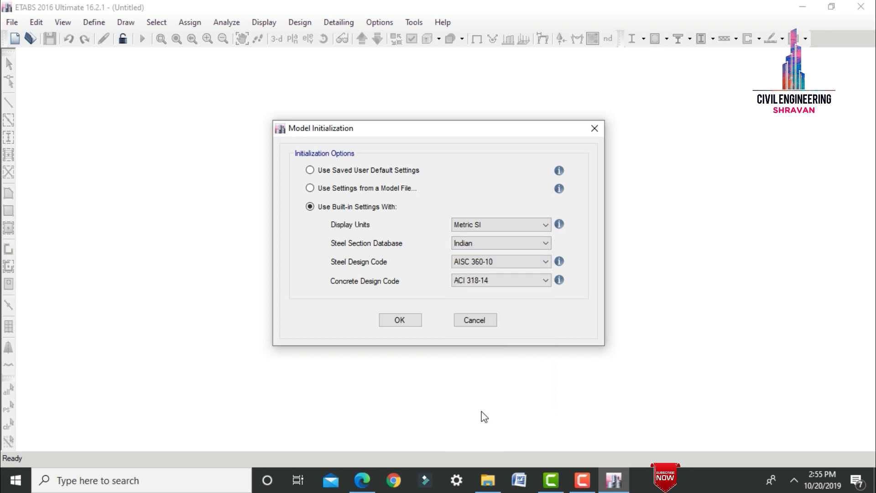
Set the steel design code to IS 800:2007 and the concrete design code to IS 456:2000, and accept the initialization settings
click(483, 263)
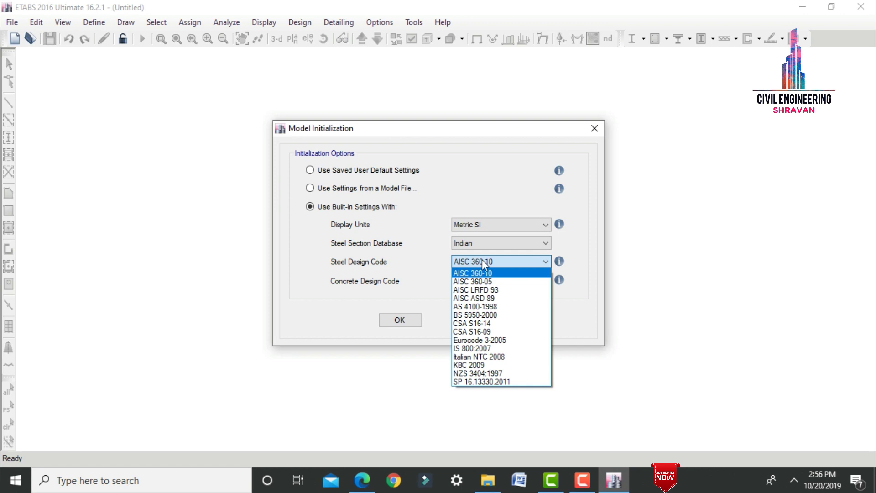
key(i)
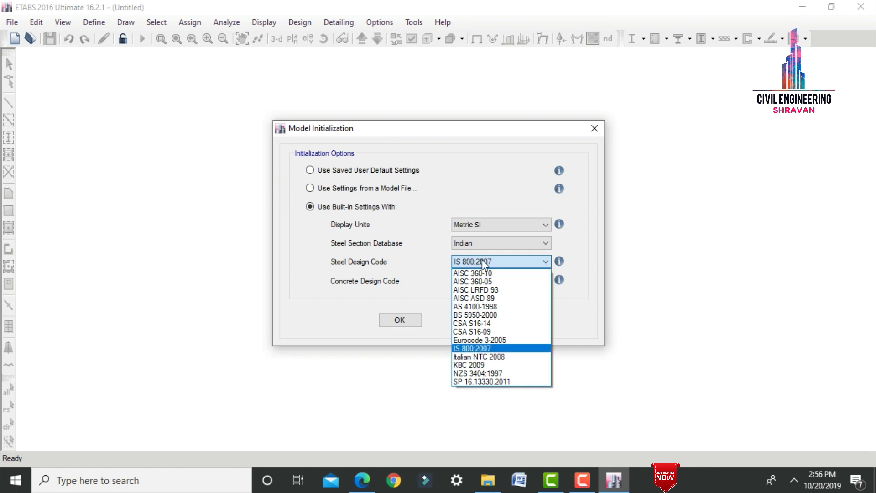
click(482, 260)
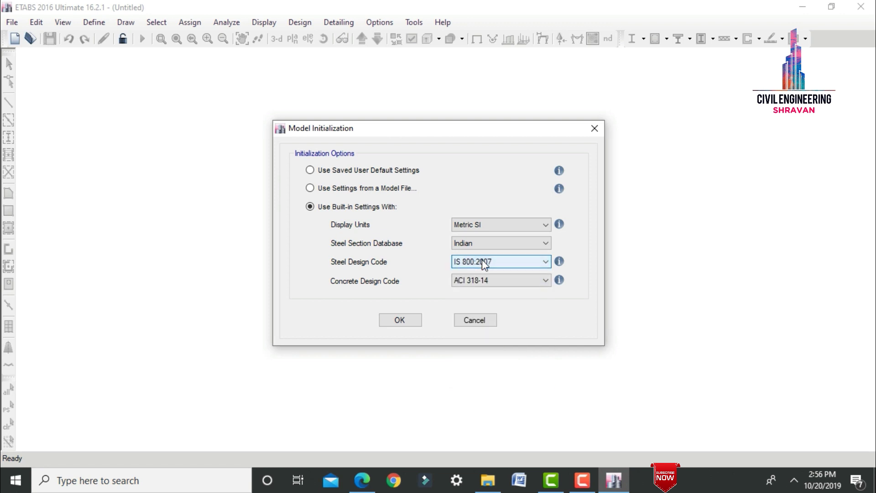
click(482, 281)
key(i)
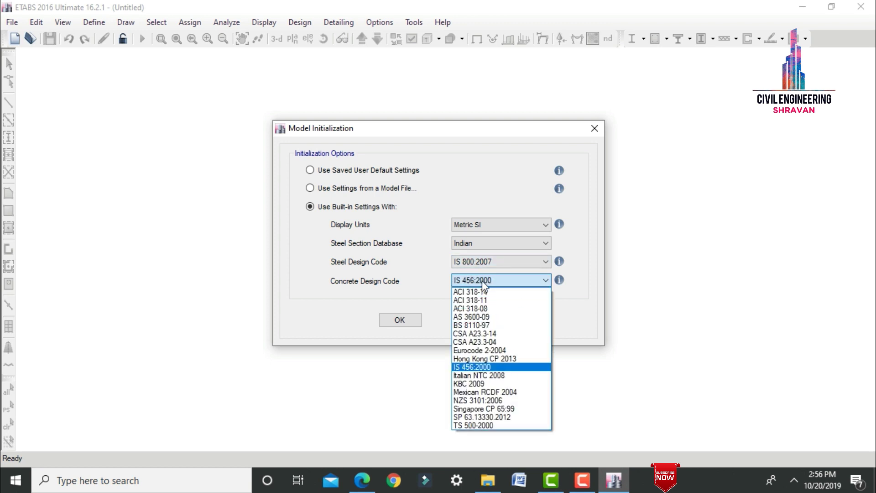
click(481, 281)
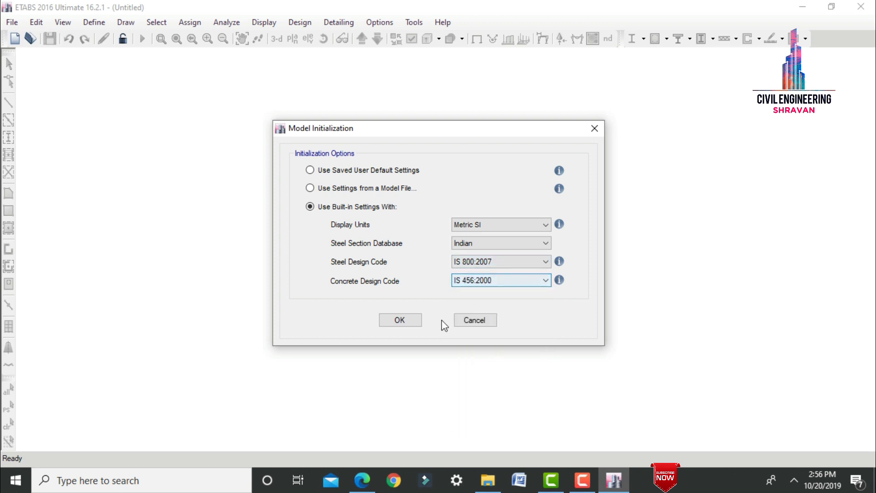
click(399, 321)
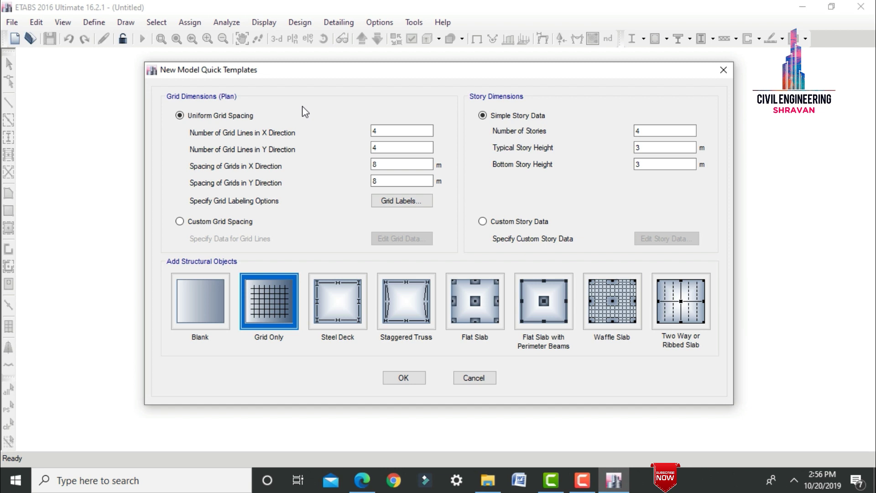
Check the apartment plan in the browser, then in ETABS set 6 X and 3 Y grid lines with 3 m spacing both ways
click(371, 484)
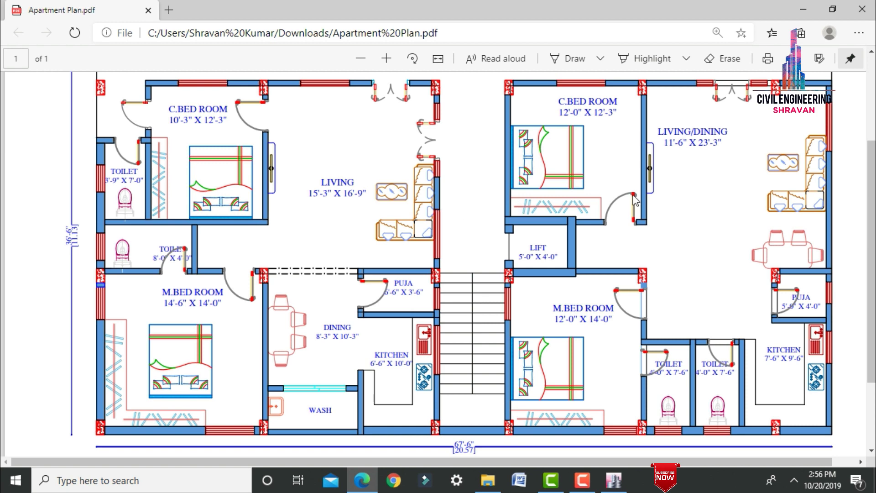
click(614, 480)
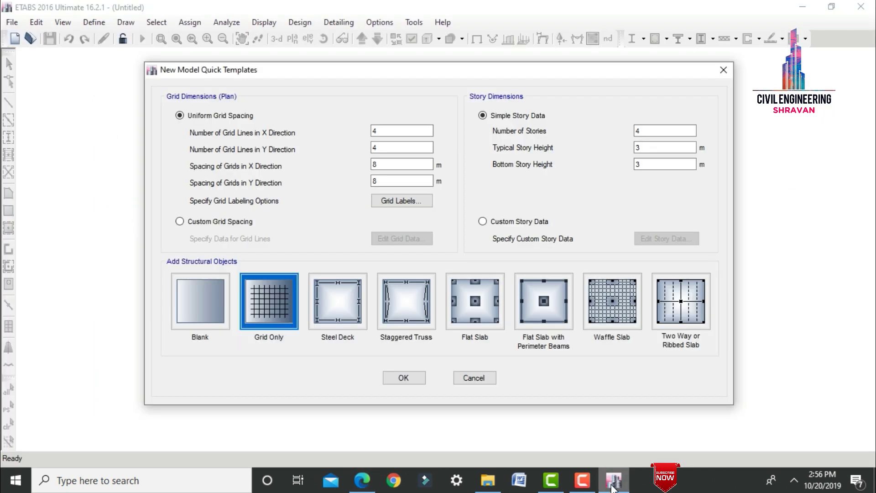
double_click(402, 131)
text(6)
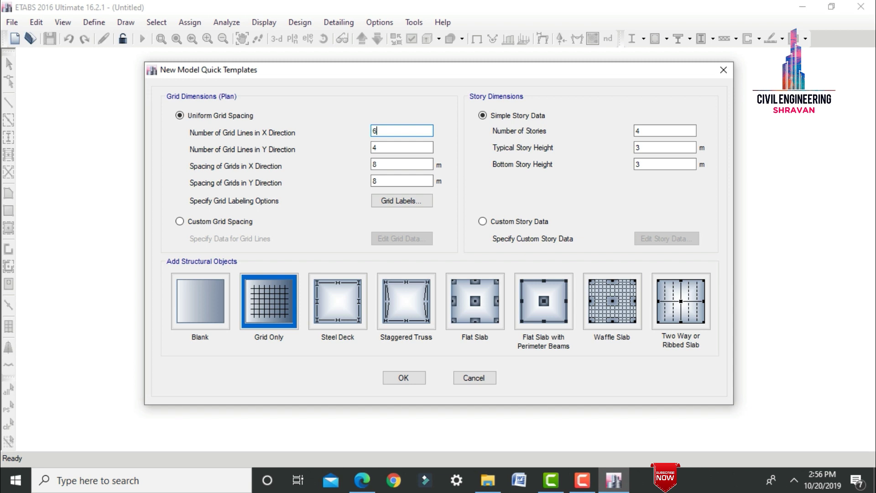
key(Tab)
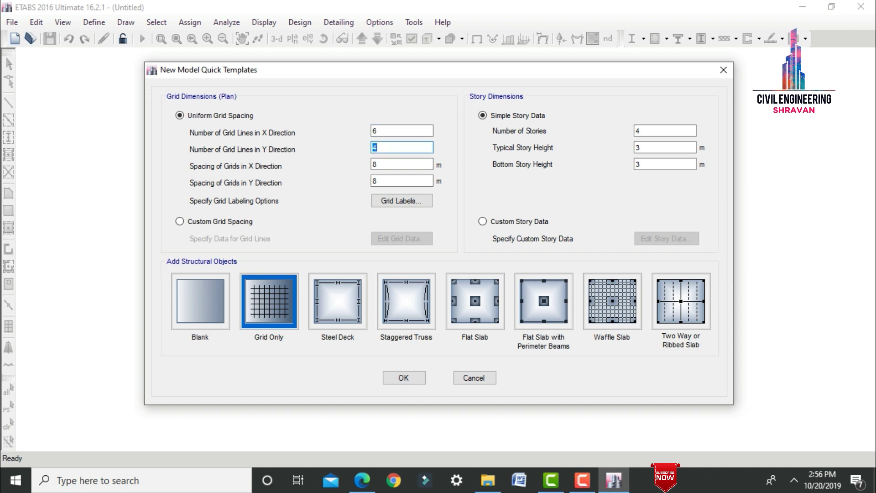
text(3)
key(Tab)
text(3)
double_click(378, 181)
text(3)
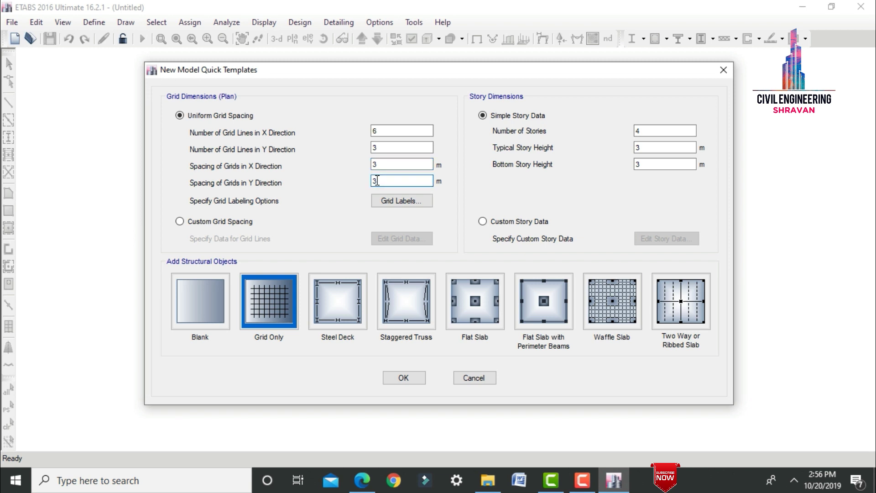
Switch to custom grid spacing and set the X ordinates of grids B, C and D to 5, 9 and 12 m
click(218, 223)
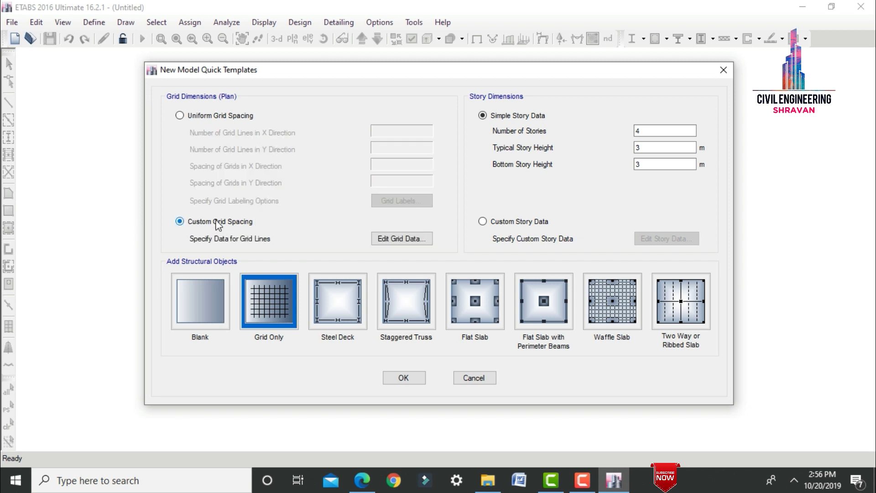
click(390, 240)
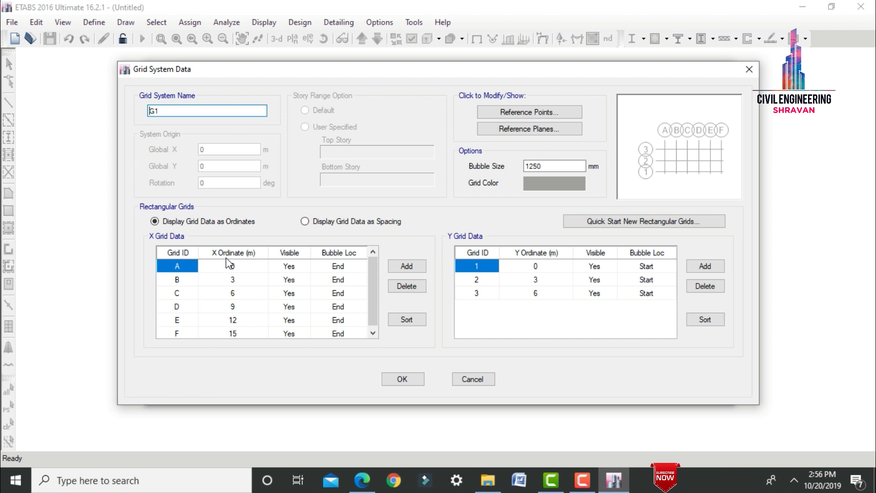
click(236, 281)
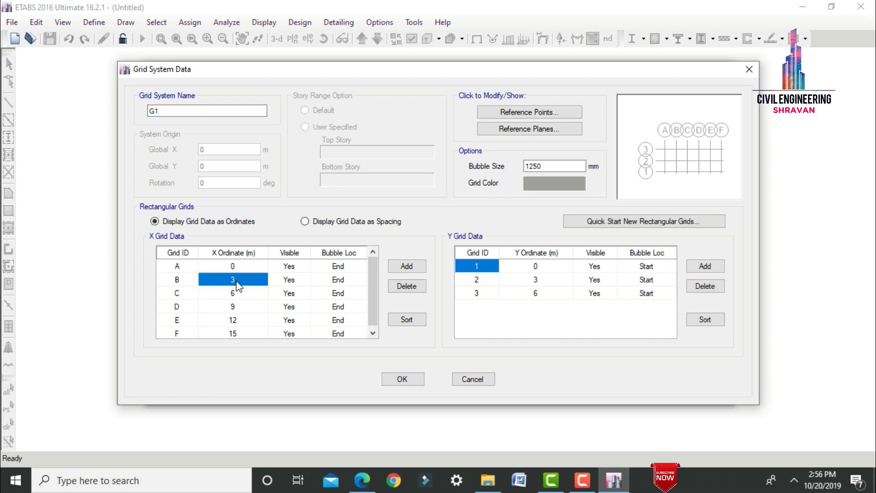
text(5)
click(237, 292)
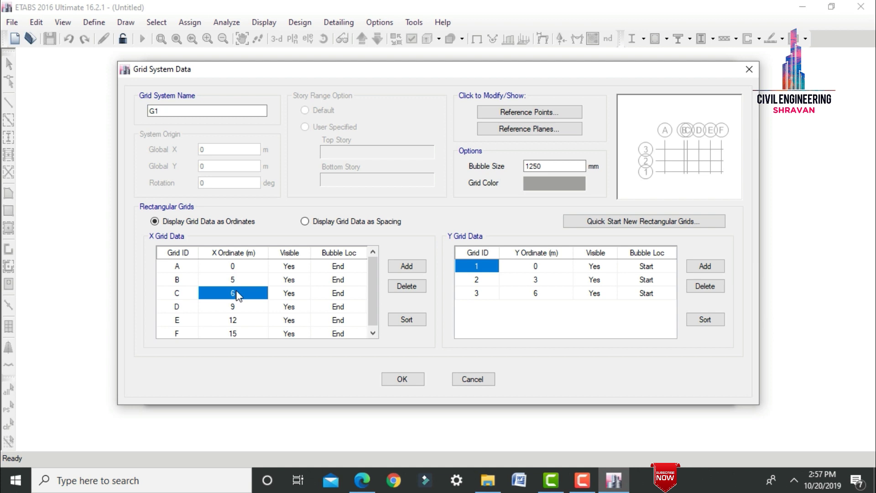
text(9)
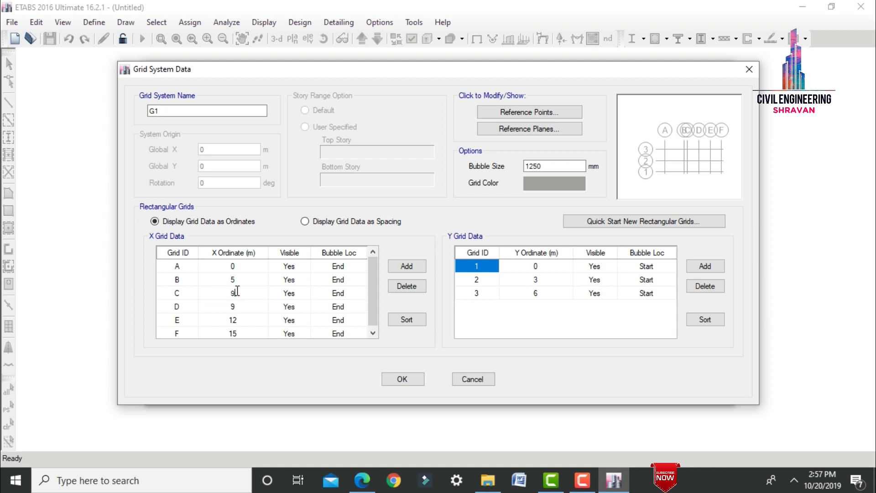
click(237, 307)
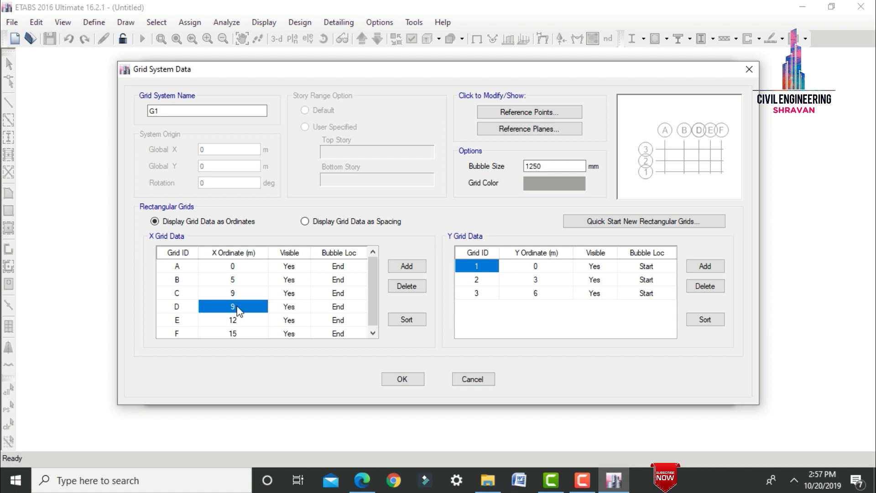
text(12)
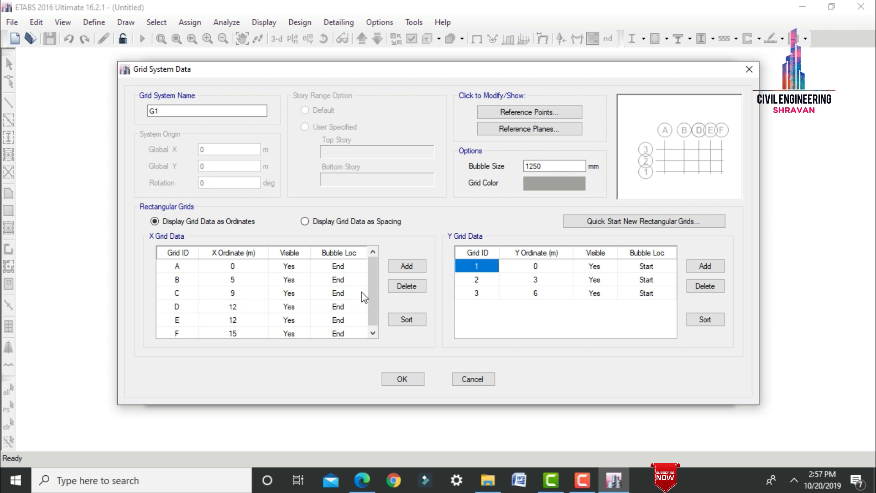
Set the X ordinates of grids E and F to 16 m and 21 m
drag(372, 288, 372, 302)
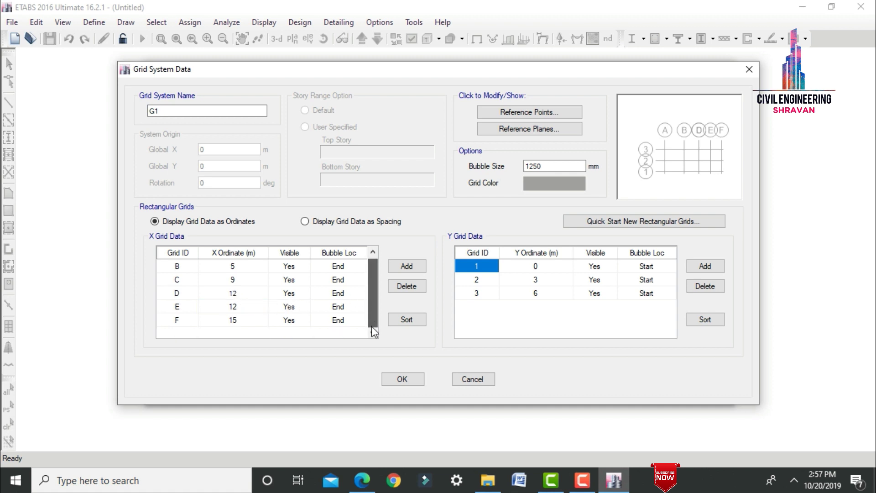
click(237, 307)
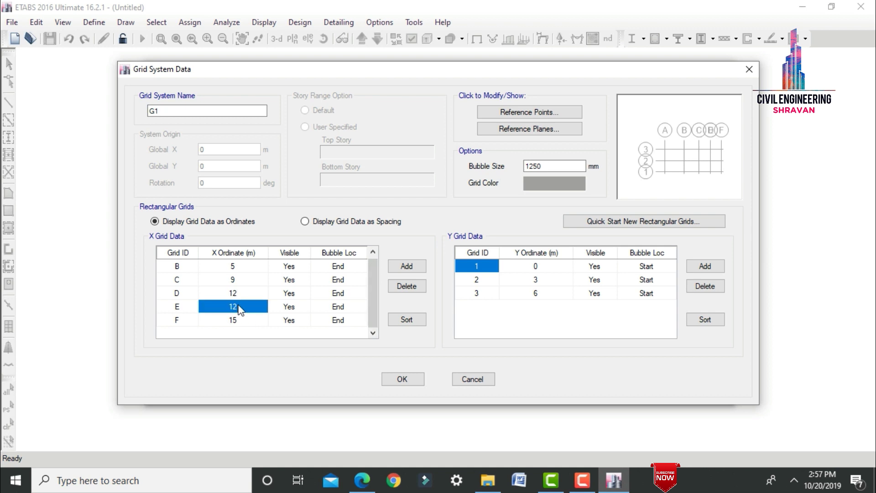
text(16)
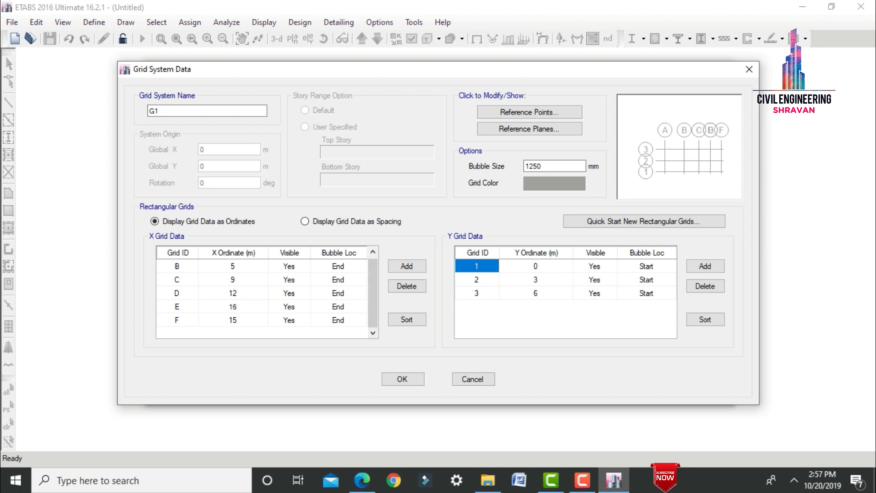
click(239, 320)
text(21)
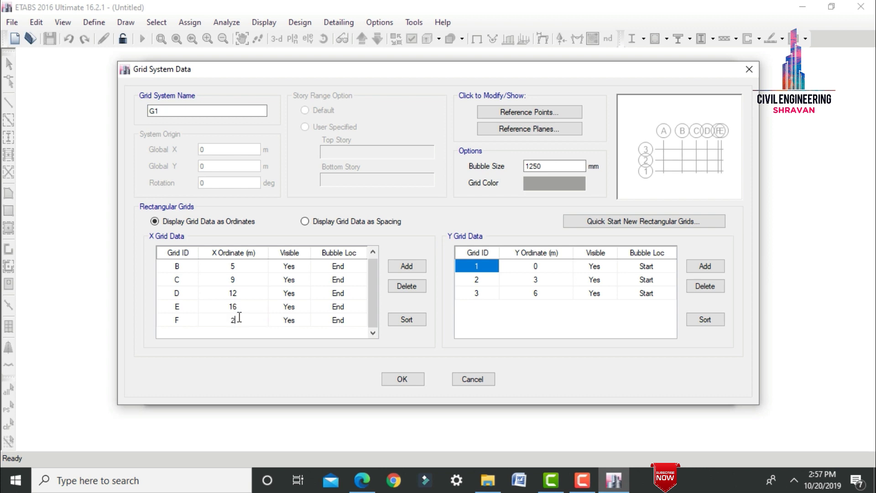
Set the Y ordinates of grids 2 and 3 to 5 m and 10 m, and accept the grid data
click(546, 279)
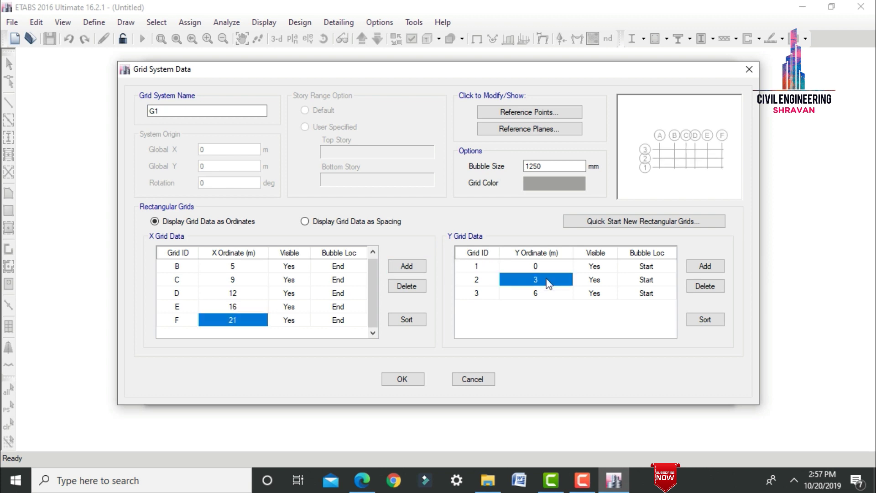
text(5)
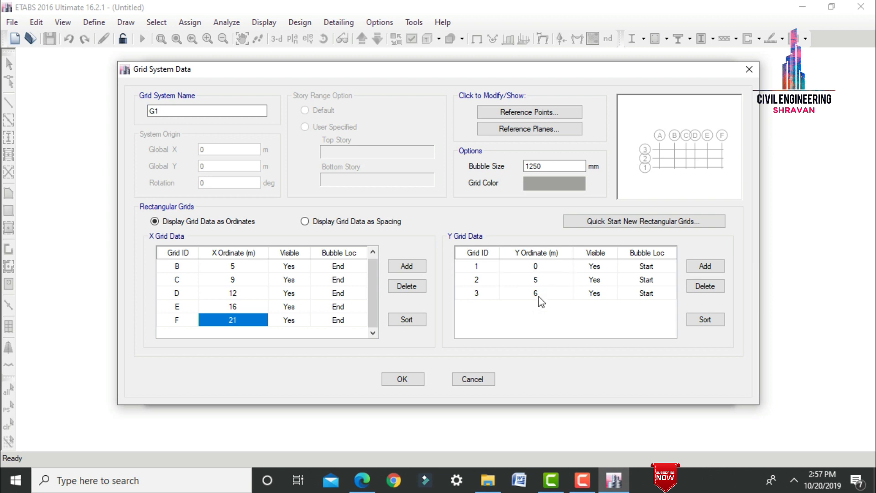
click(539, 296)
text(5)
key(BackSpace)
text(10)
click(413, 378)
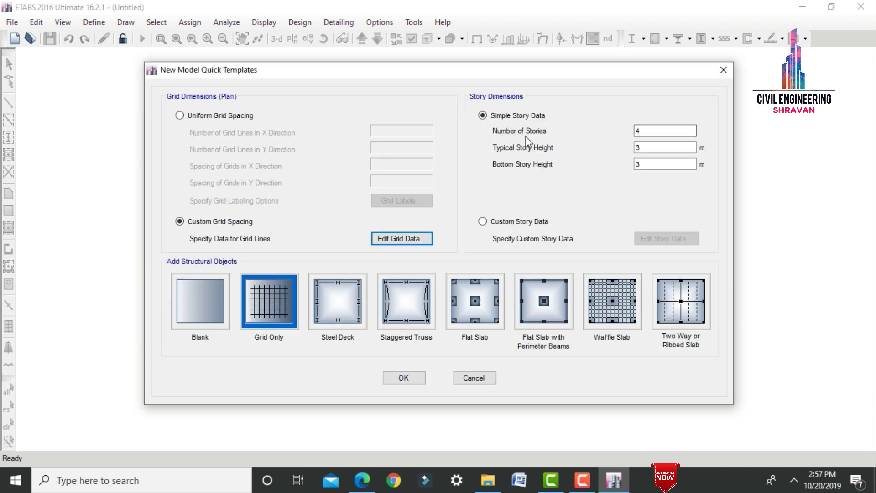
Set the number of stories to 6 and create the model with the Grid Only template
click(649, 130)
drag(649, 130, 631, 135)
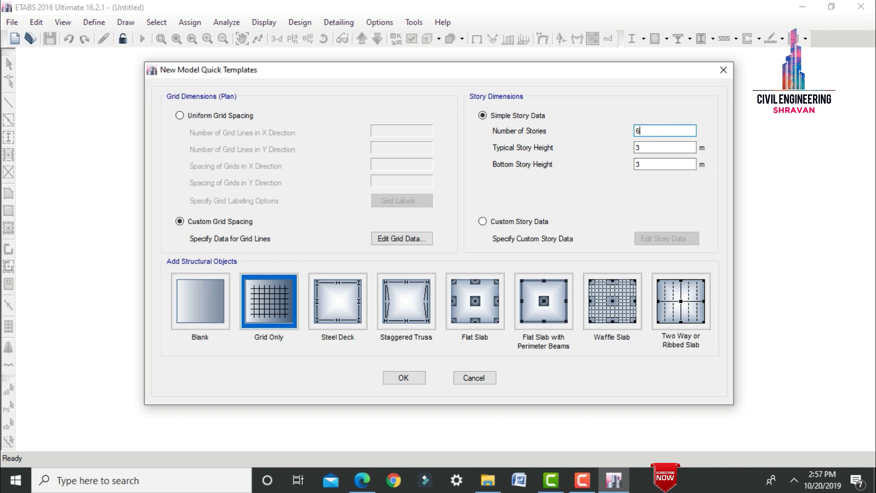
key(Tab)
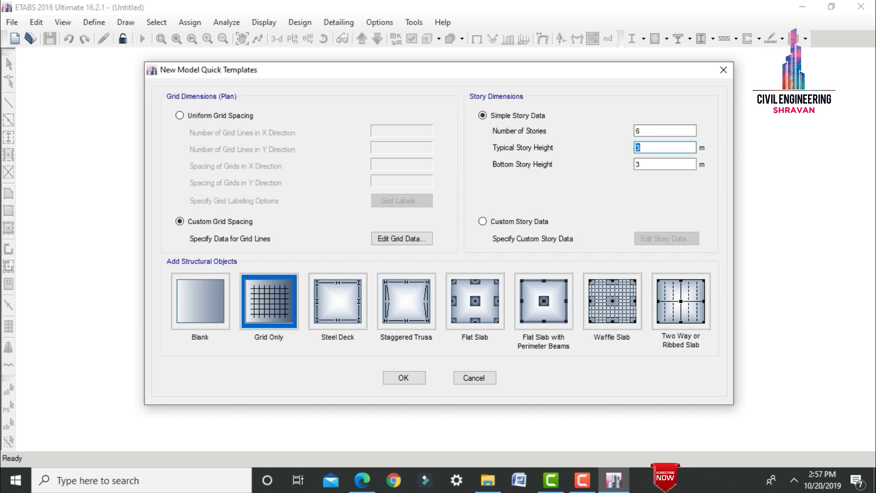
key(Tab)
click(250, 301)
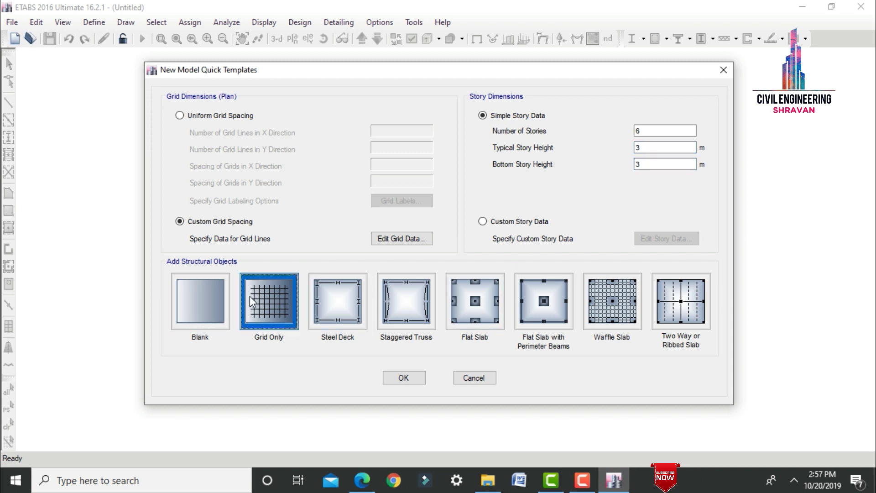
click(406, 378)
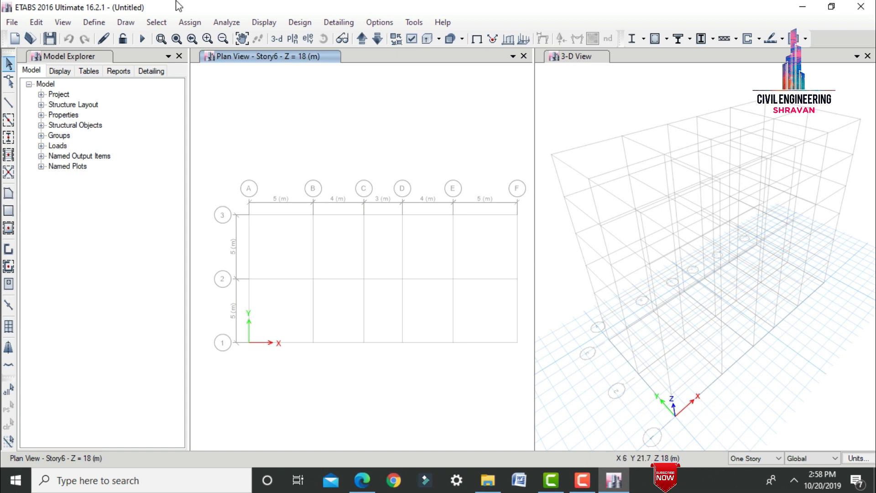
Add a new concrete material with region India, Indian standard and grade M30, check its design data and accept it
click(94, 22)
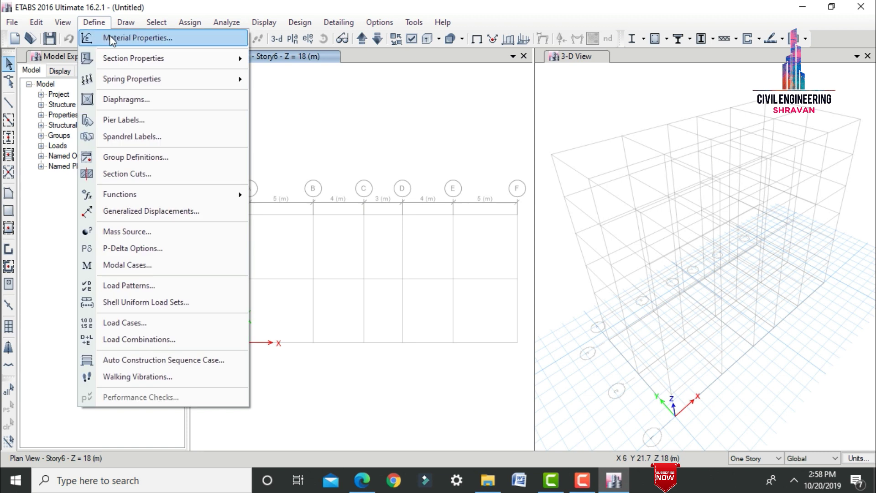
click(110, 37)
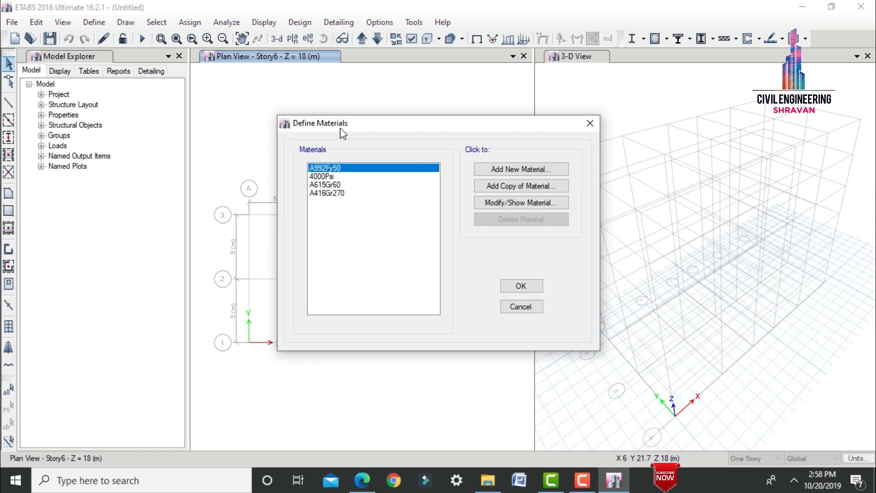
click(504, 172)
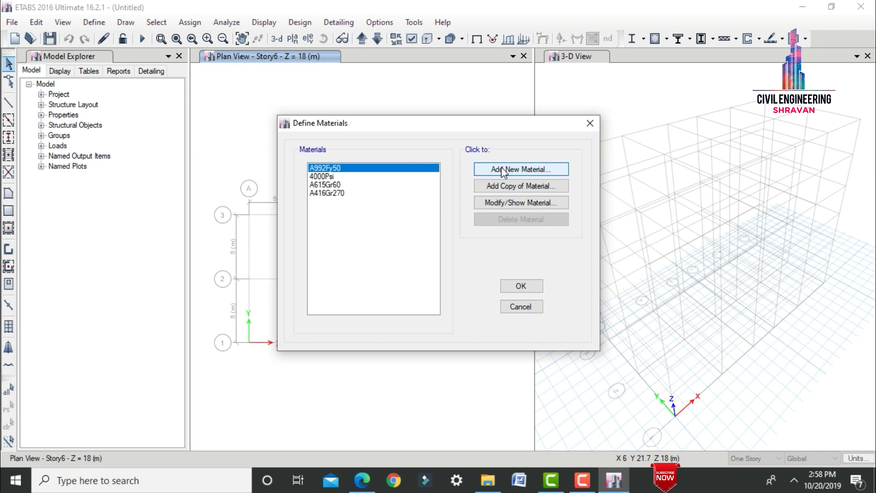
click(445, 197)
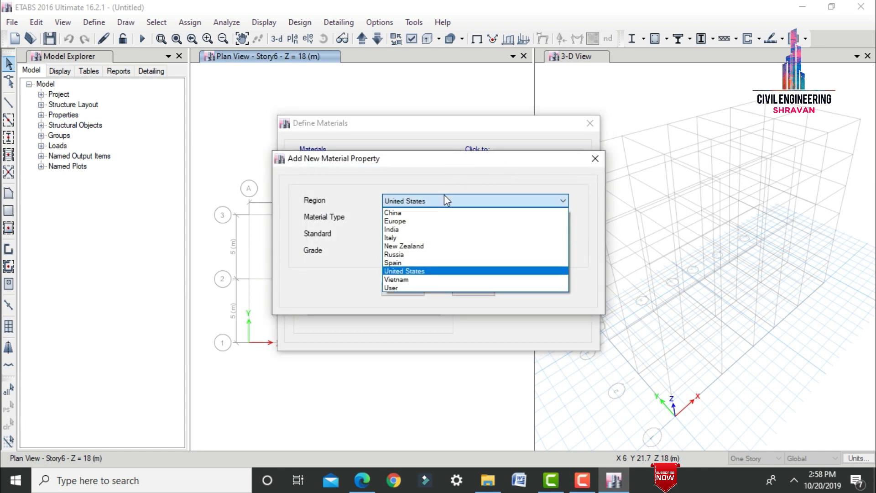
click(402, 230)
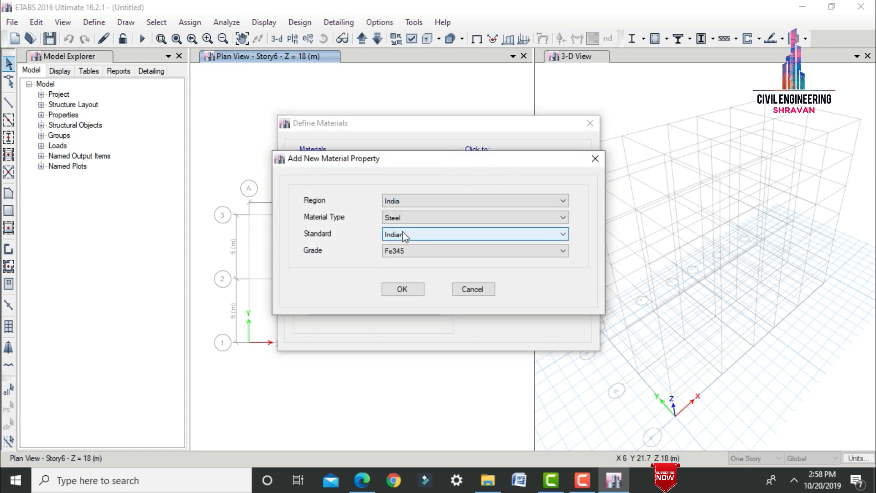
click(402, 219)
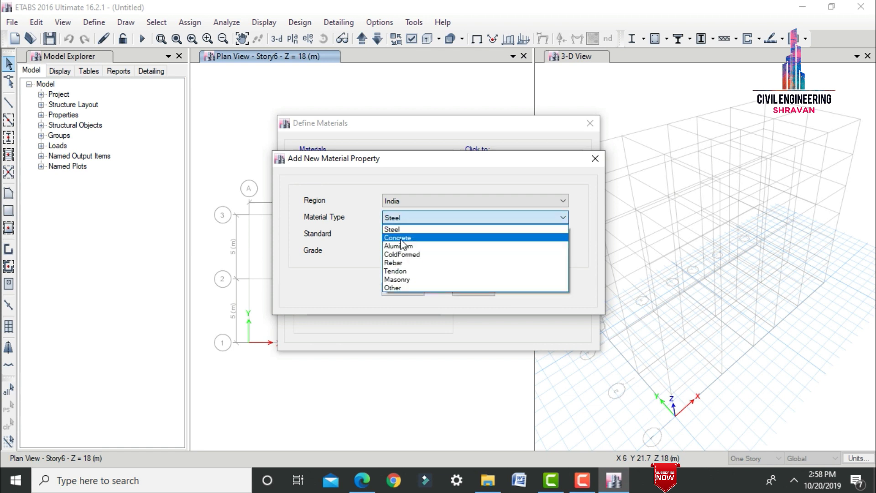
click(398, 238)
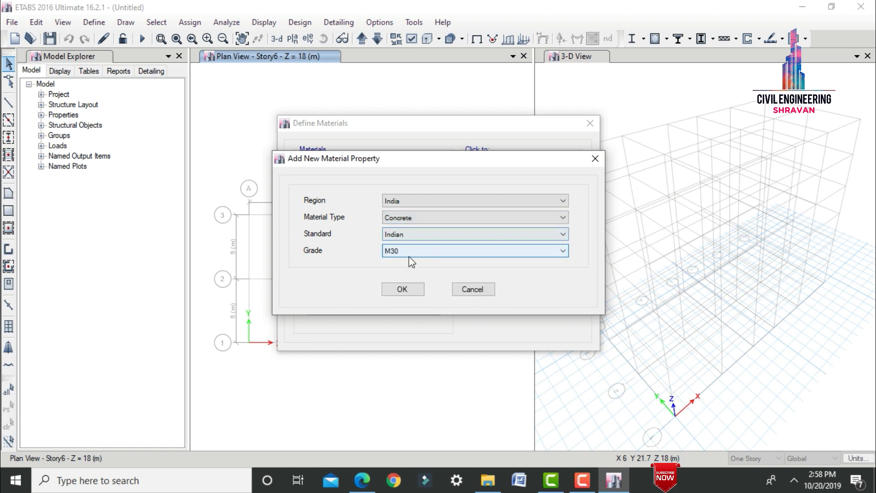
click(413, 292)
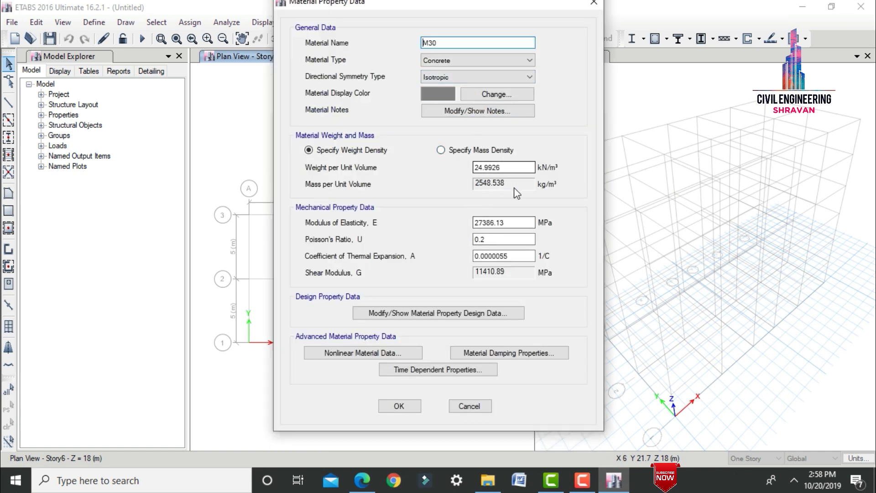
click(461, 320)
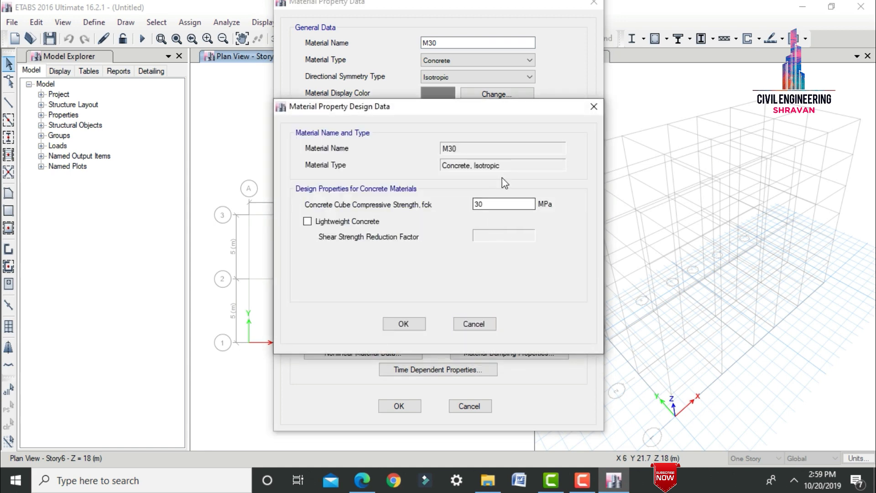
click(403, 323)
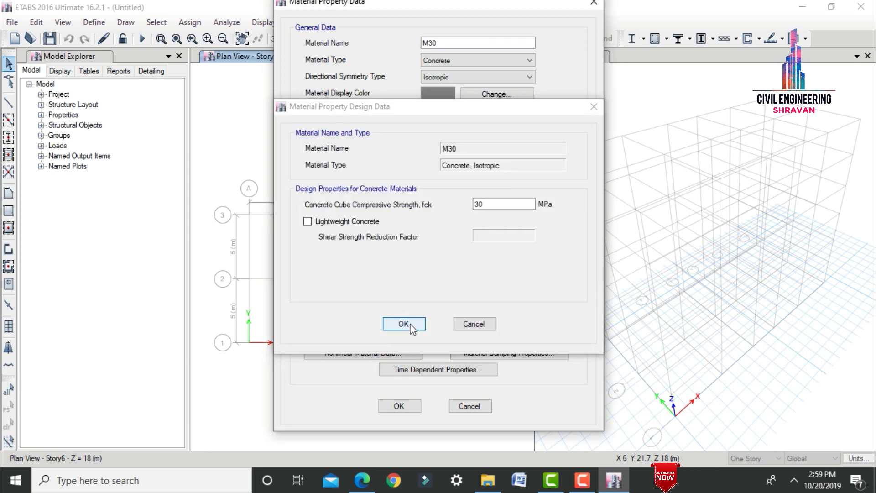
click(400, 407)
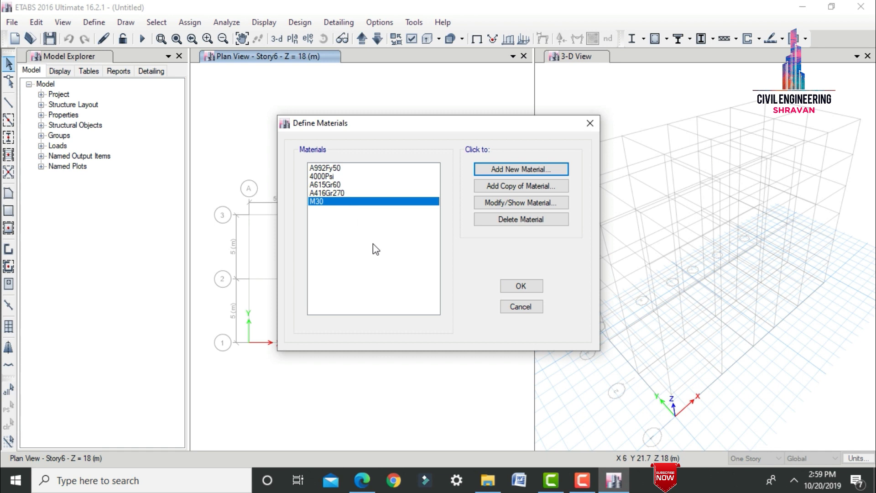
Add a new steel material with region India, Indian standard and grade Fe345, and open its property data
click(506, 169)
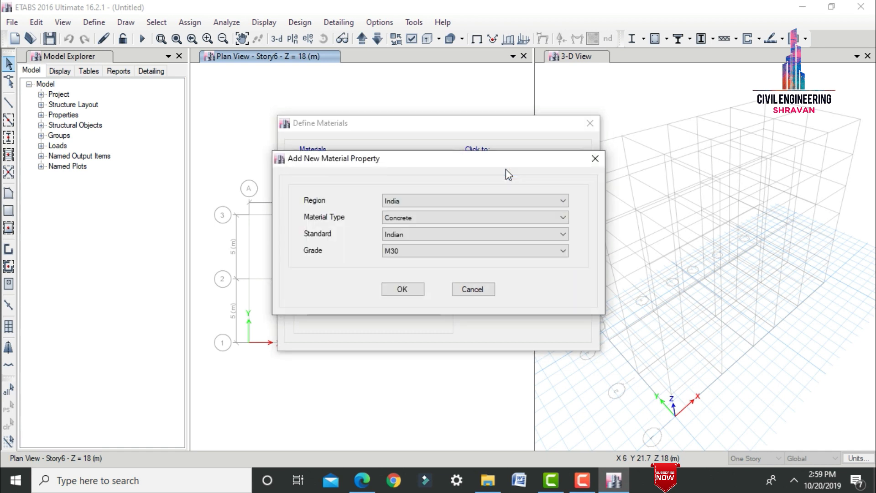
click(426, 202)
click(425, 203)
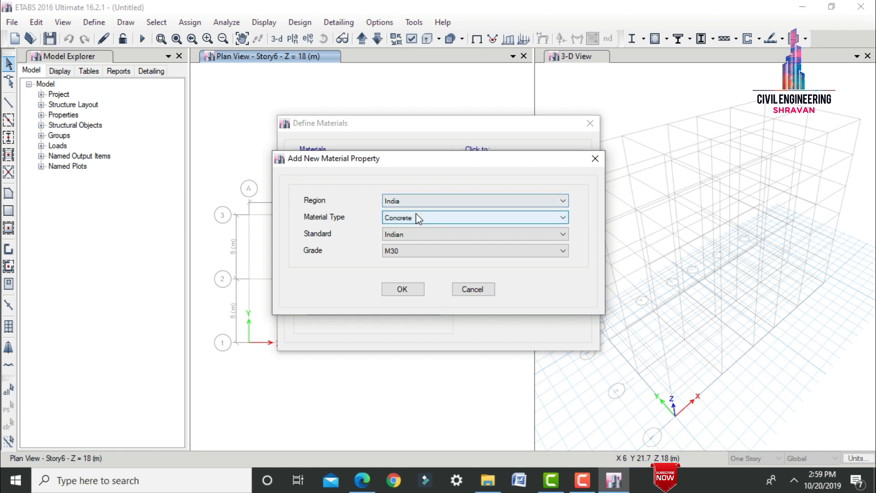
click(418, 218)
click(401, 231)
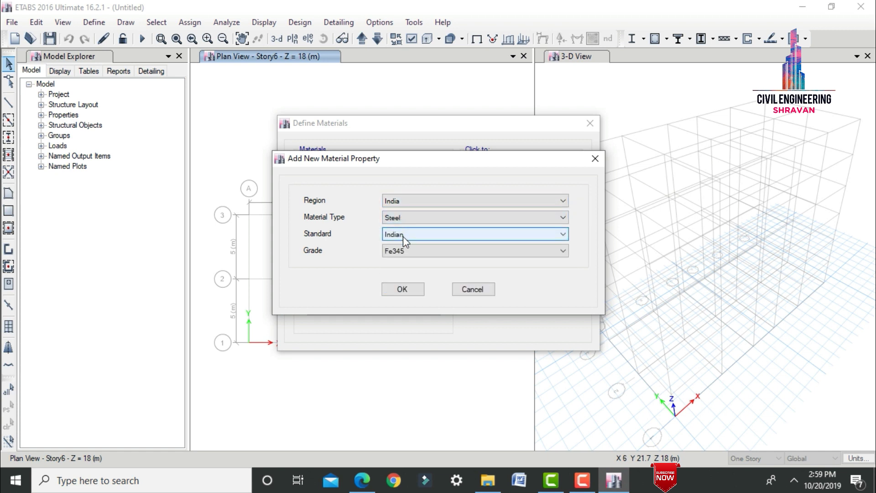
click(404, 250)
click(404, 251)
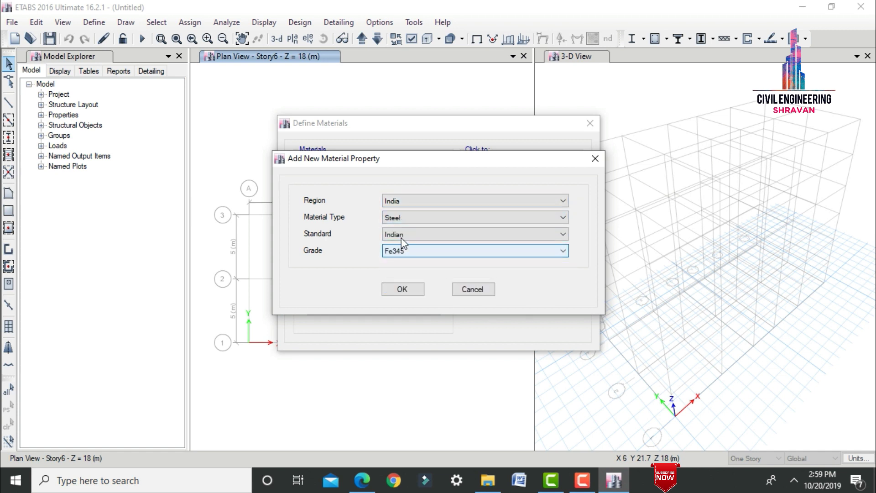
click(401, 237)
click(401, 236)
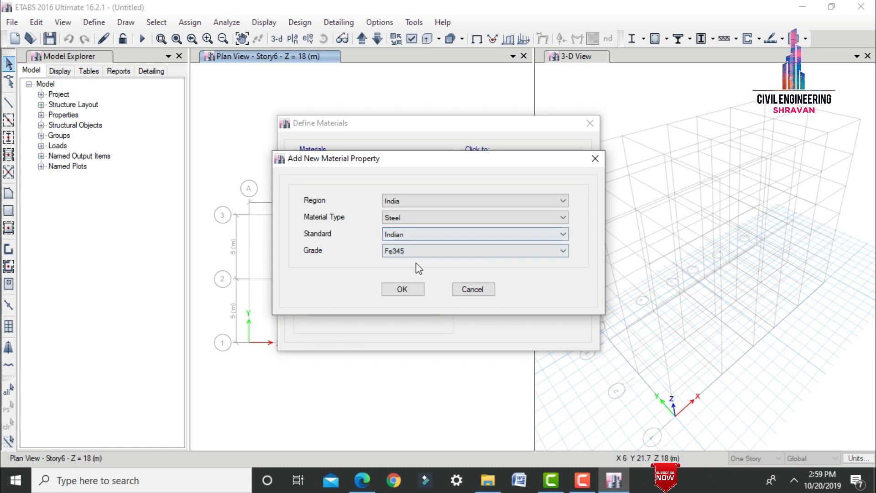
click(402, 289)
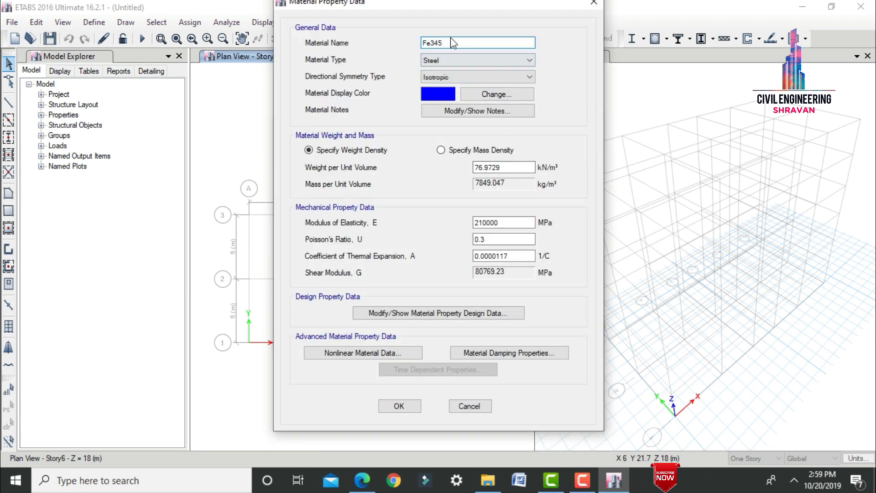
Rename the new steel material as Fe600
click(449, 43)
key(BackSpace)
key(BackSpace)
key(BackSpace)
text(600)
Set the steel's minimum yield stress and minimum tensile strength to 600 MPa each, and accept the material definitions
click(453, 313)
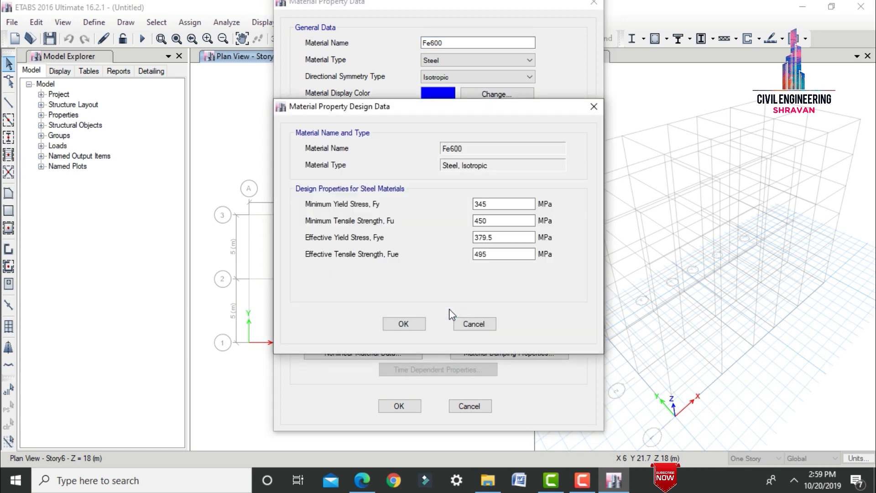
double_click(506, 208)
text(600)
key(Tab)
text(600)
click(407, 324)
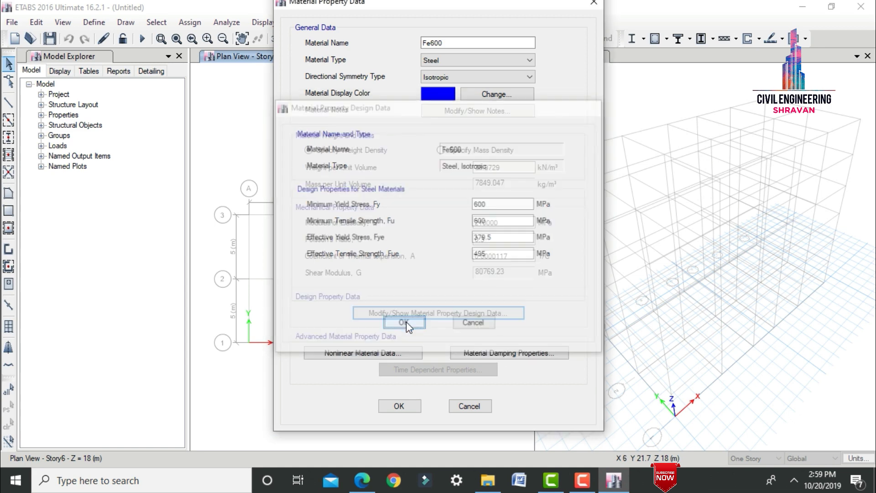
click(399, 406)
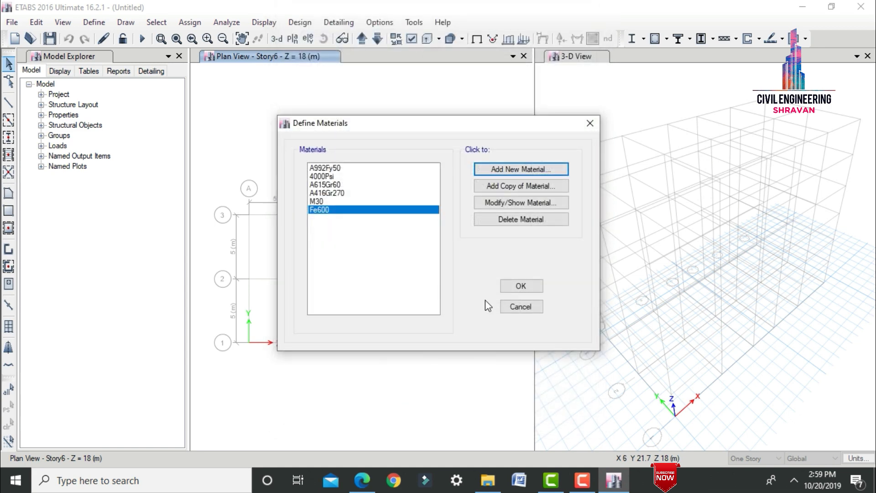
click(522, 285)
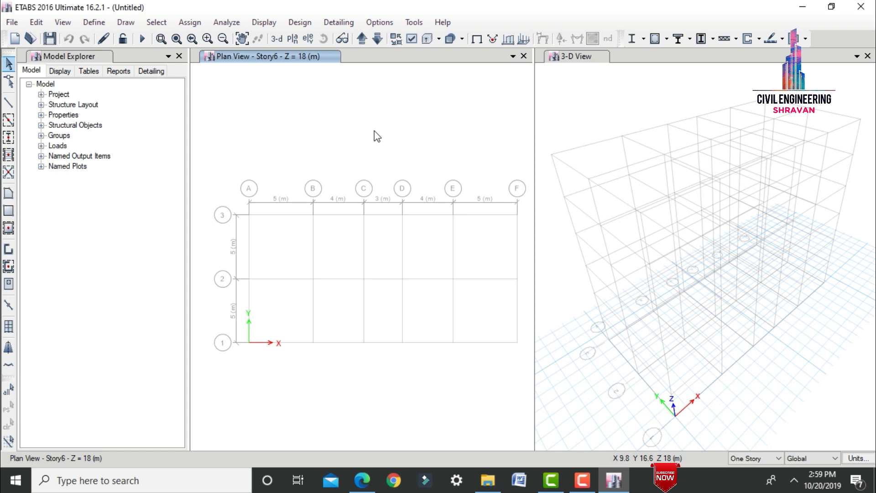
Delete all the deletable default frame sections, from A-CompBm through SteelCol, from the frame properties
click(94, 22)
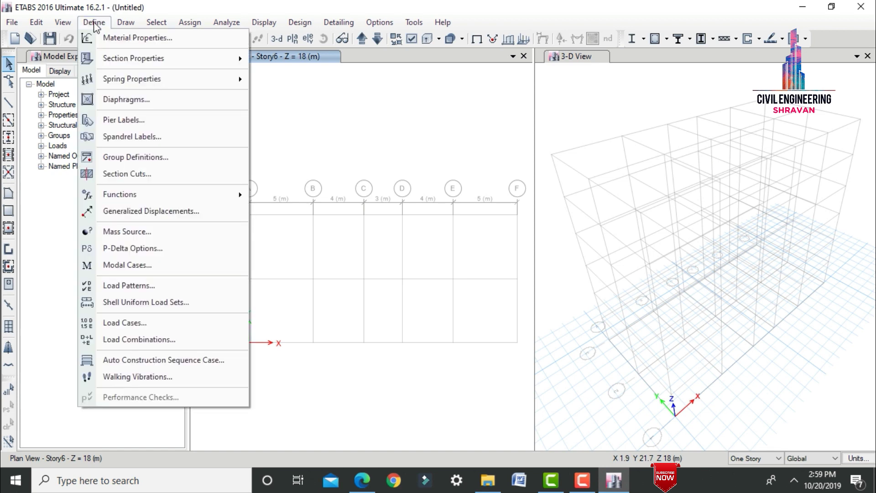
mouse_move(117, 57)
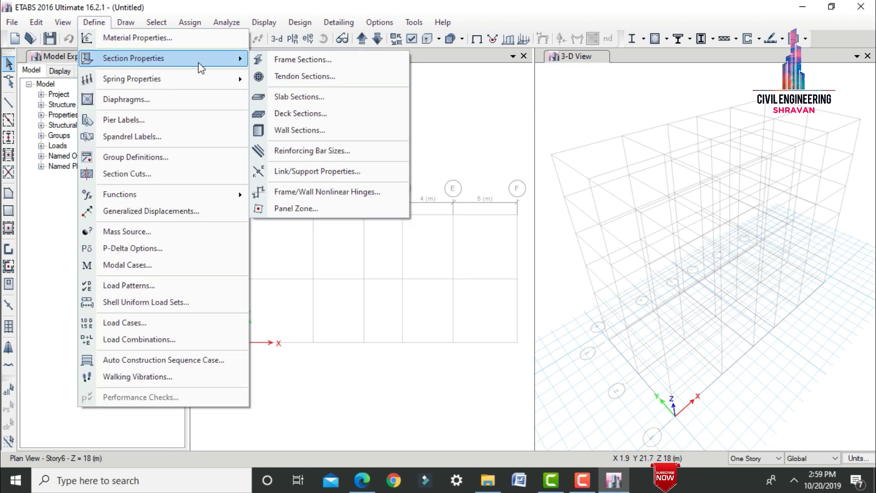
click(302, 60)
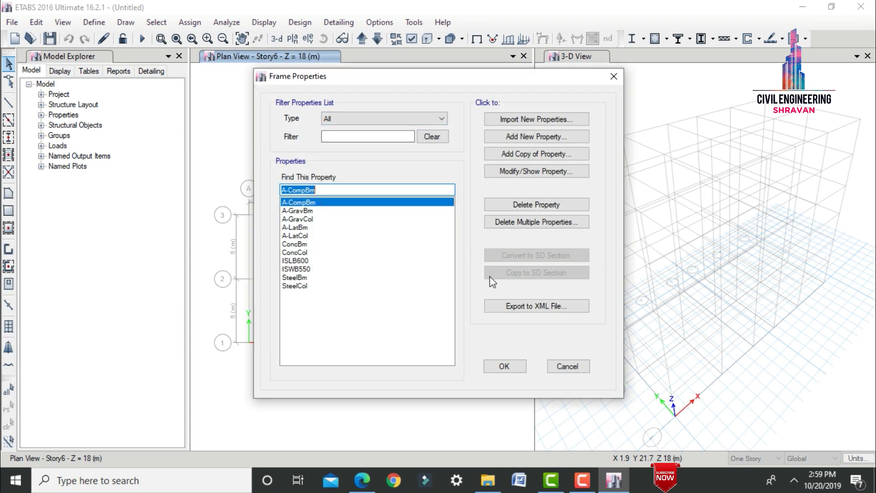
click(505, 222)
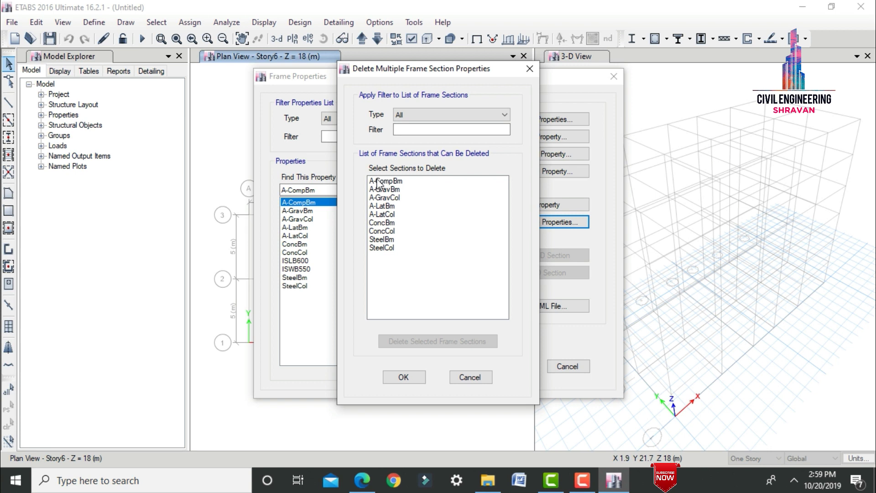
click(377, 181)
drag(377, 182, 420, 336)
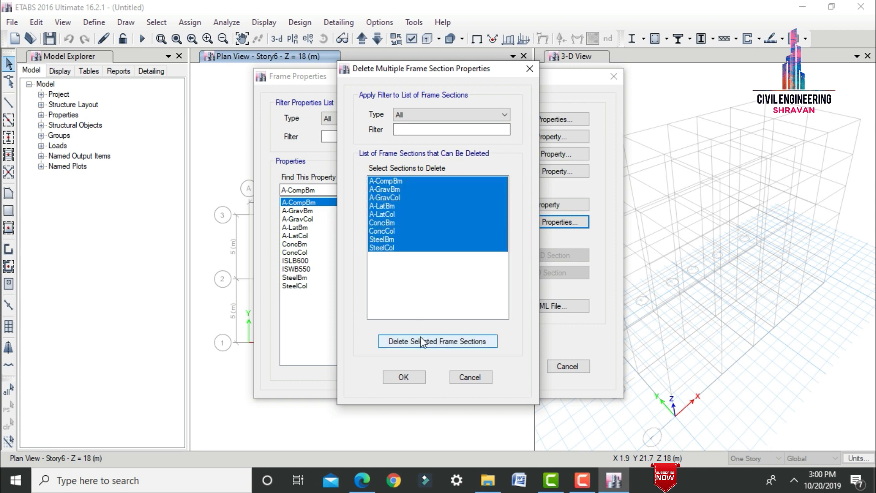
click(421, 341)
click(405, 377)
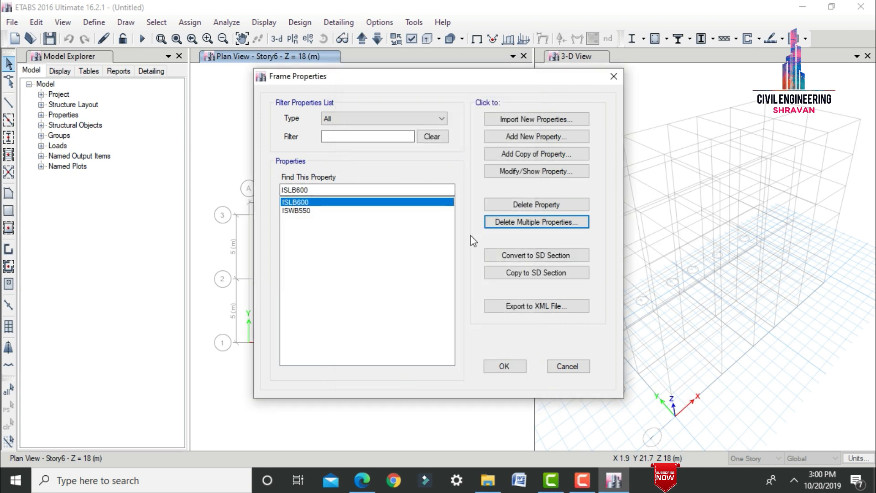
Add a rectangular concrete frame section named B0.23X0.35 with M30 as its material
click(507, 139)
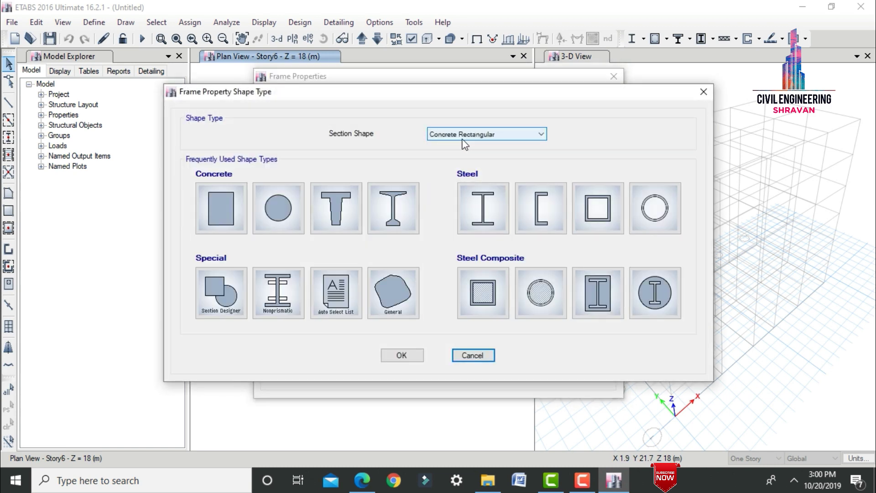
click(220, 212)
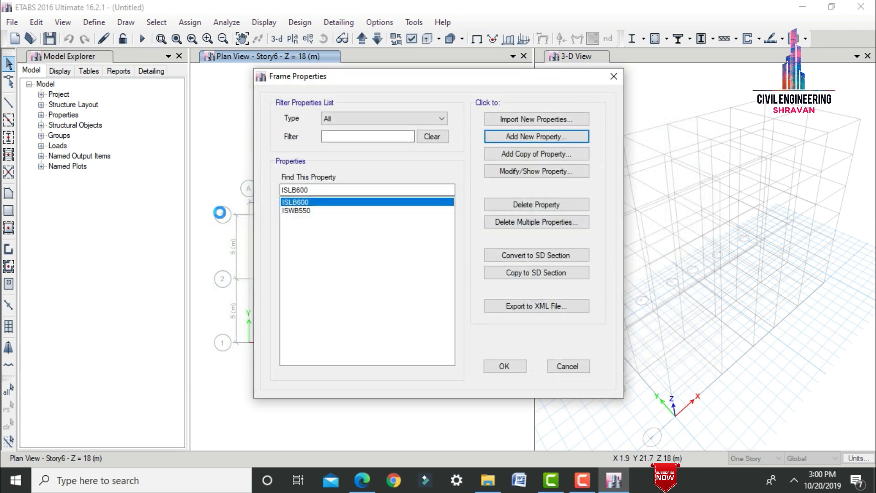
text(B)
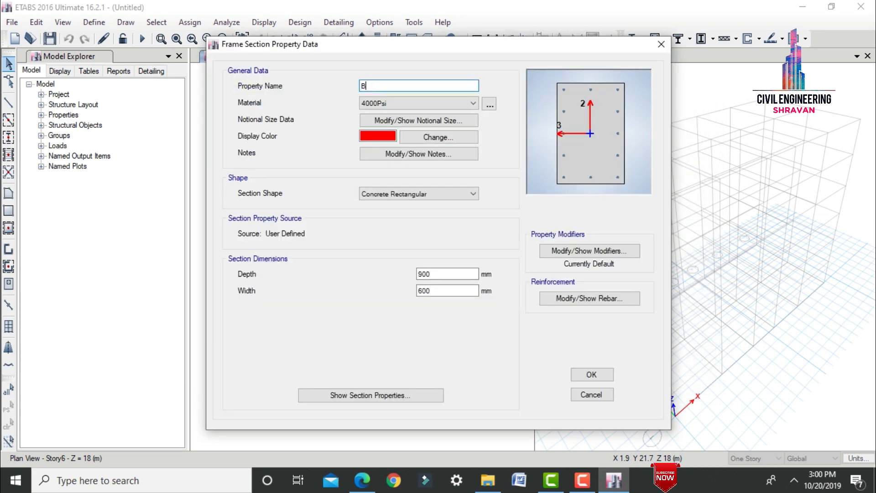
text(0.23X0.35)
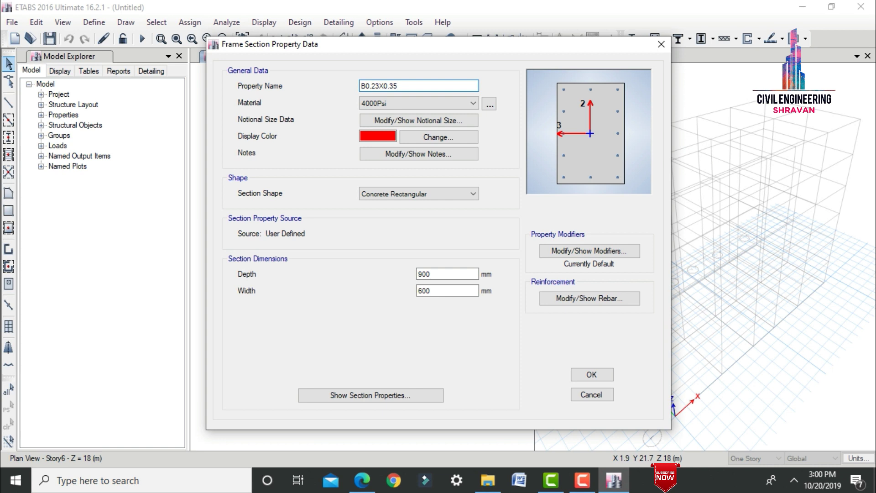
click(423, 106)
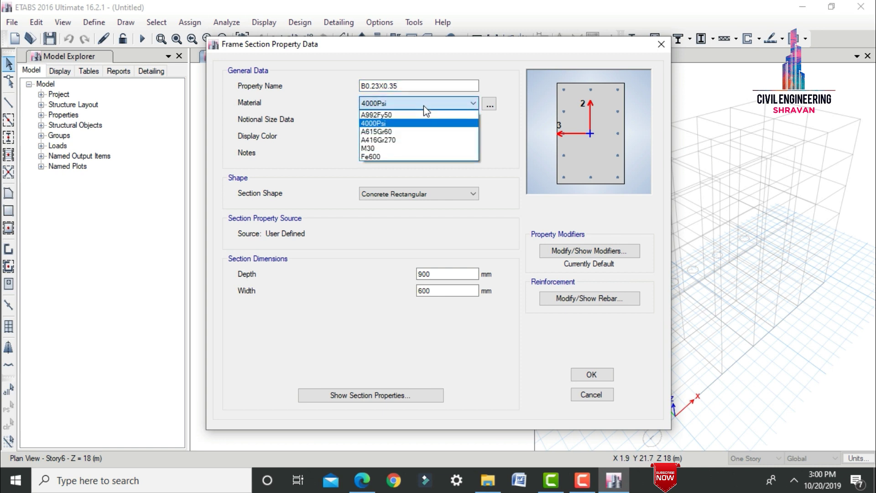
click(388, 149)
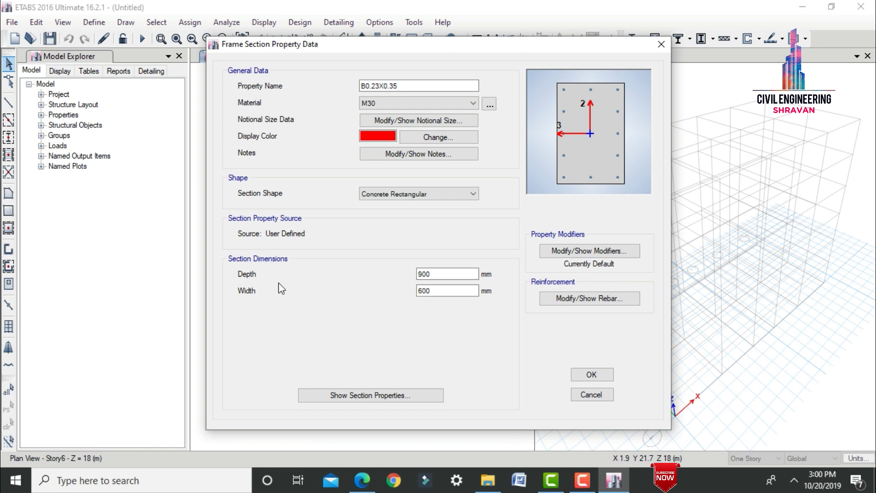
Set the beam section's depth to 350 mm and its width to 230 mm
drag(441, 276, 402, 278)
text(350)
key(Tab)
text(2)
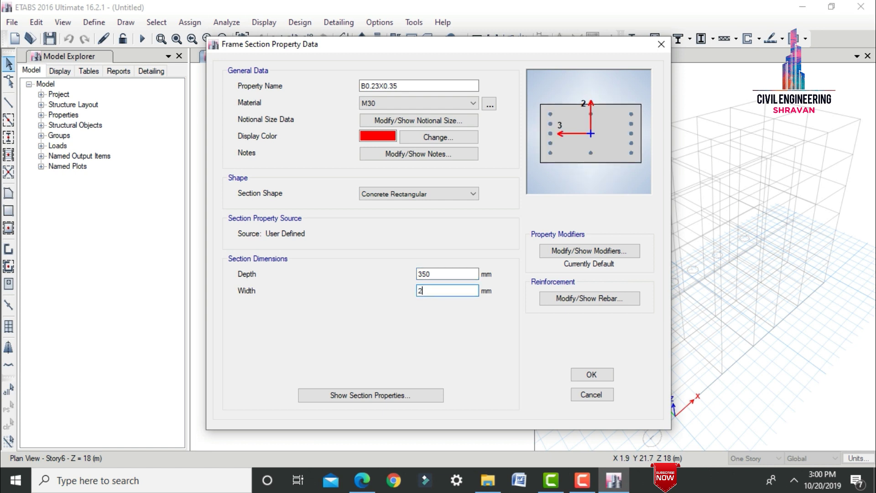
text(30)
click(440, 275)
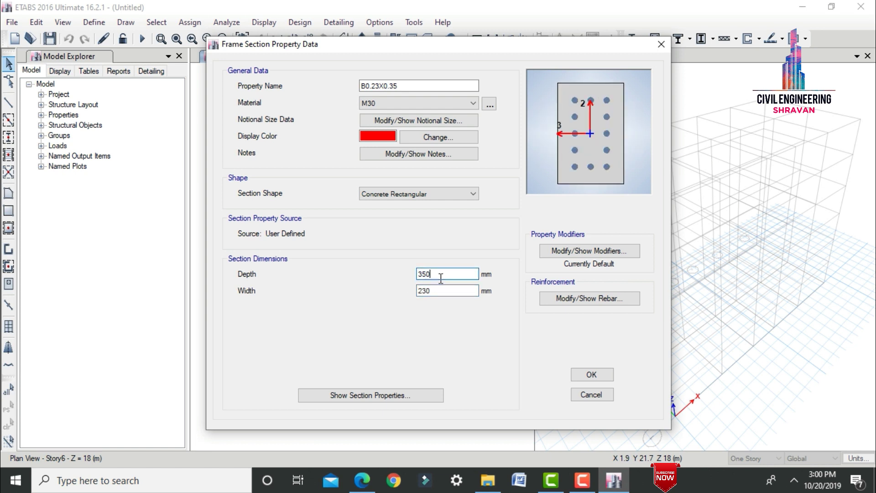
Set the beam's reinforcement to M3 Design Only with 50 mm cover for top and bottom bars, and accept the section
click(568, 299)
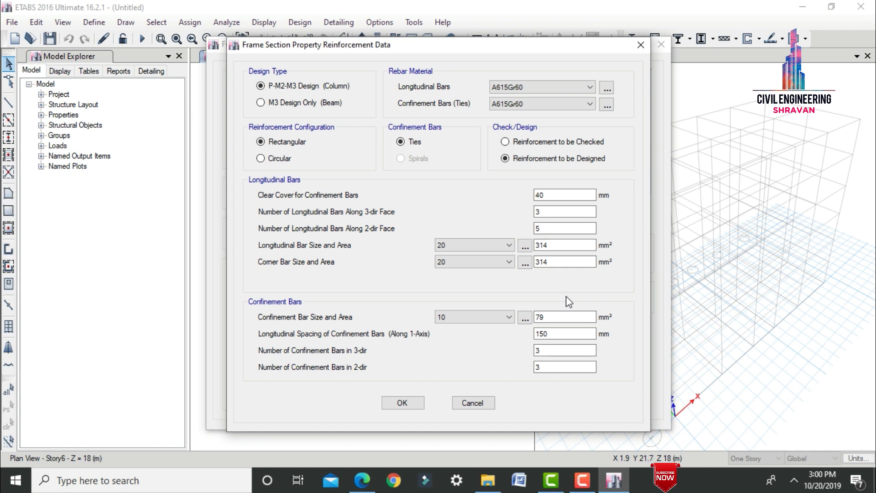
click(307, 105)
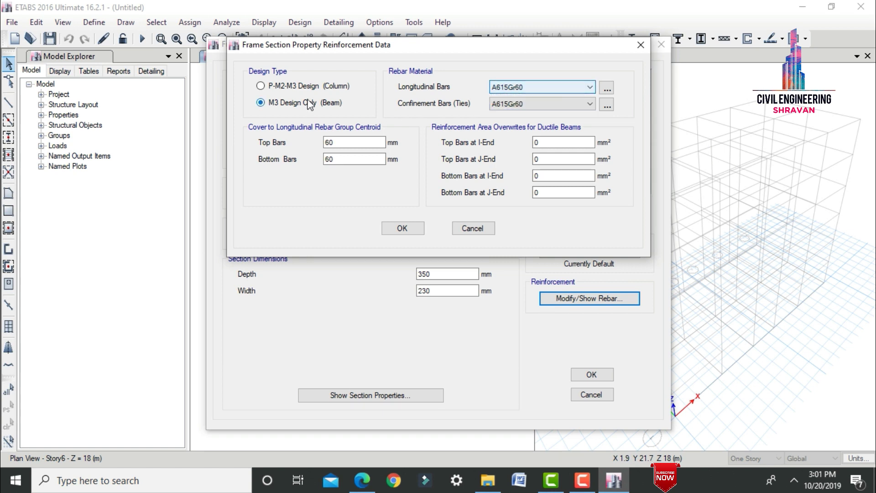
drag(343, 144, 308, 149)
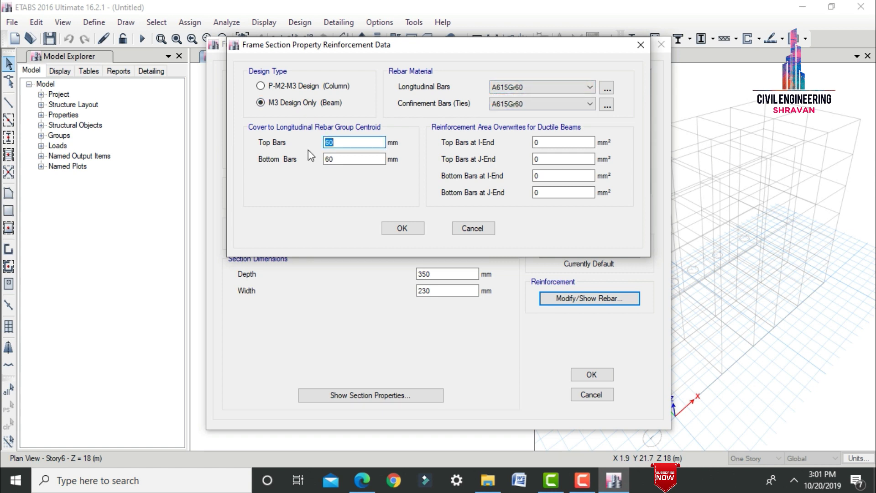
text(50)
key(Tab)
text(50)
click(399, 225)
click(590, 375)
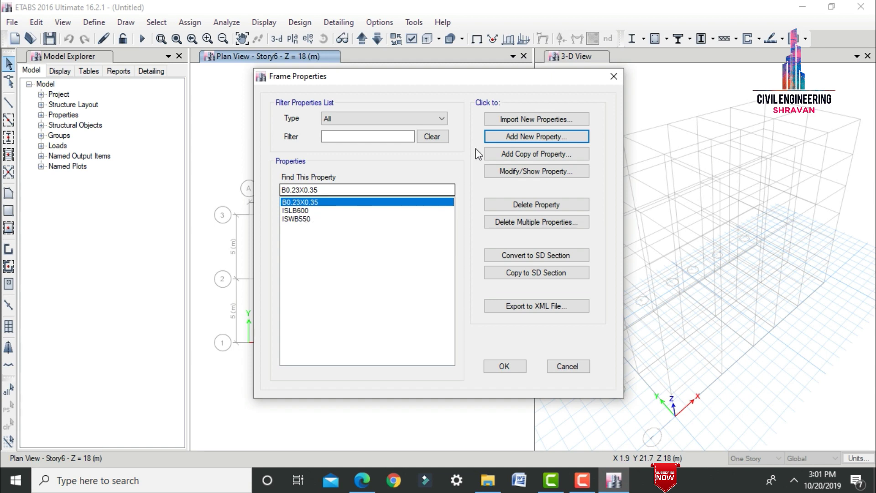
Add a rectangular concrete frame section named C0.23X0.45 with M30 as its material
click(500, 139)
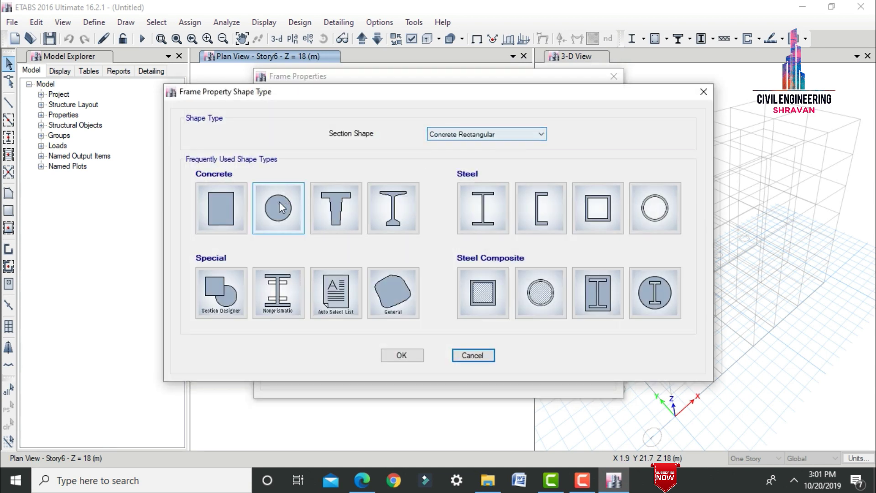
click(223, 212)
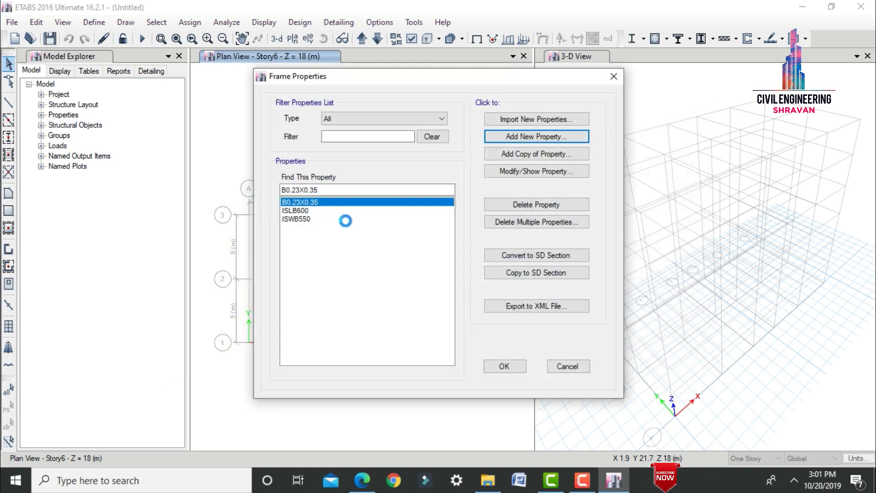
text(C)
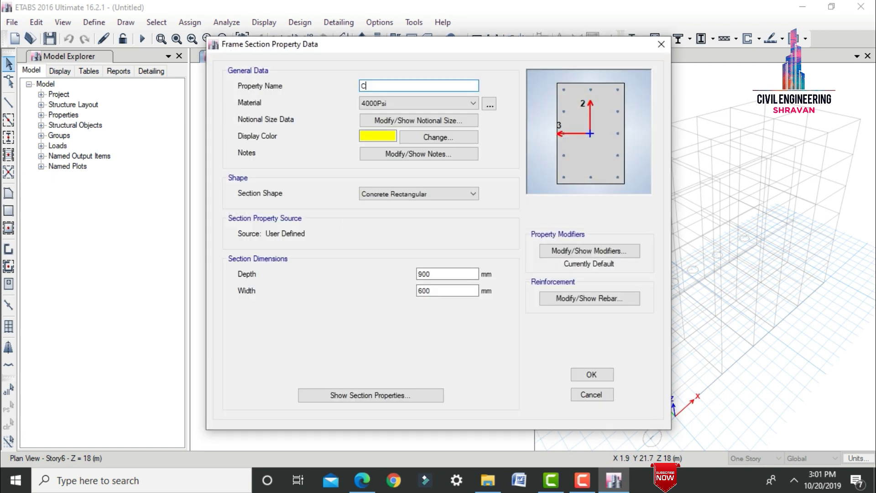
text(0.23X0.45)
click(381, 103)
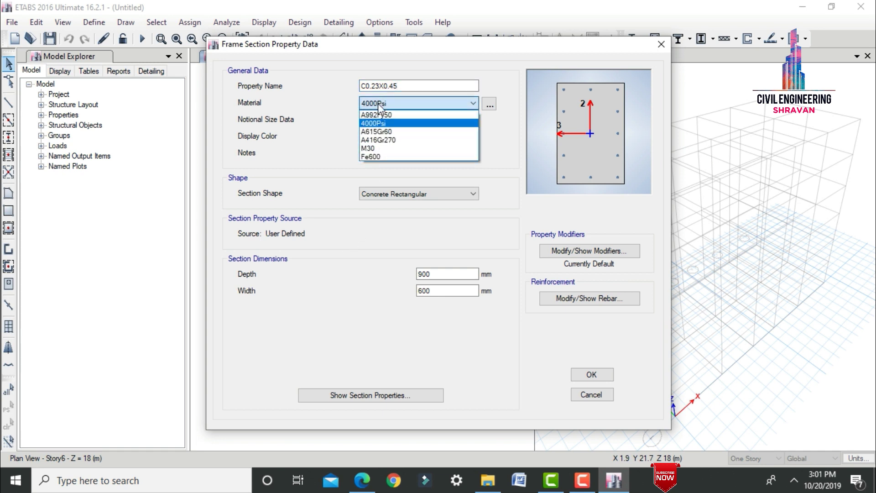
click(372, 148)
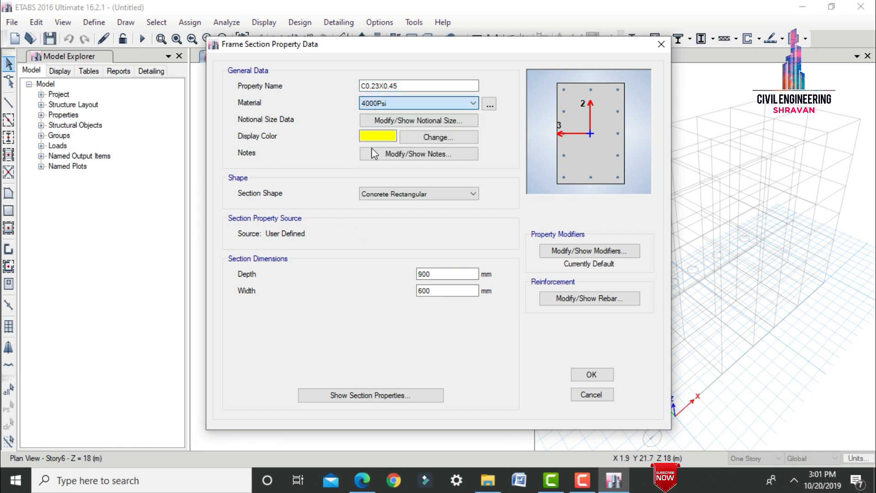
Set the column section's depth to 450 mm and its width to 230 mm
click(442, 273)
double_click(442, 273)
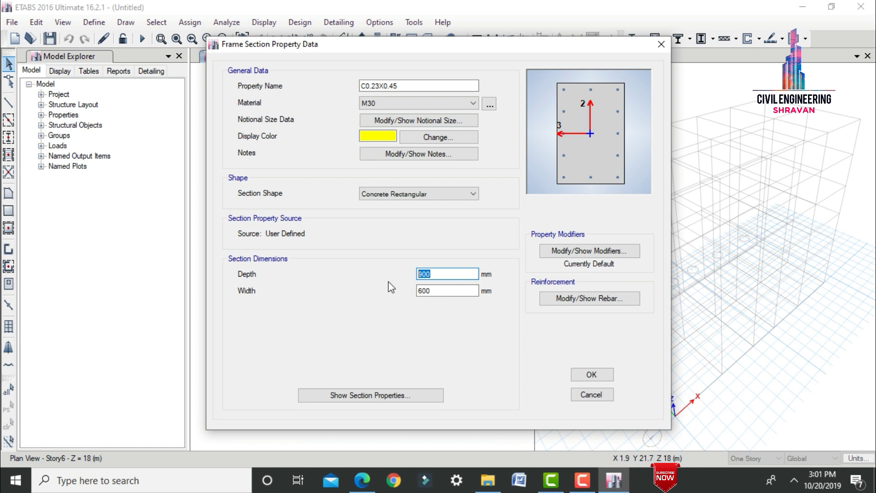
text(450)
key(Tab)
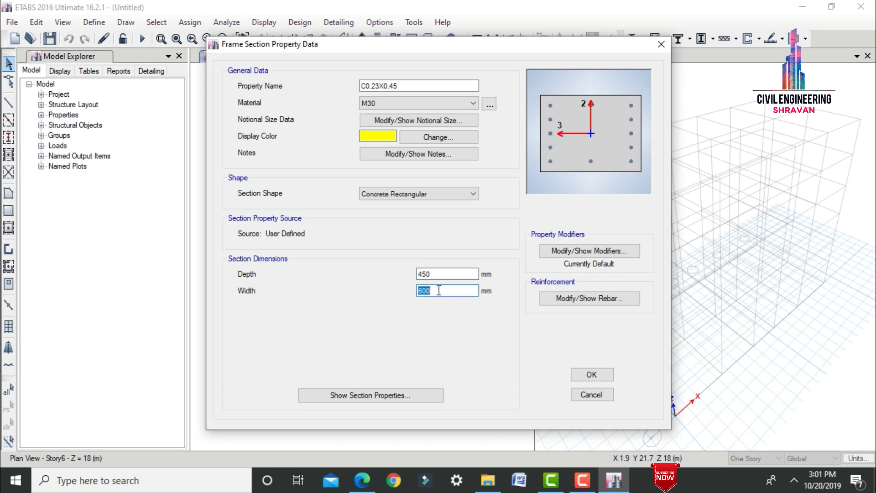
text(230)
click(445, 273)
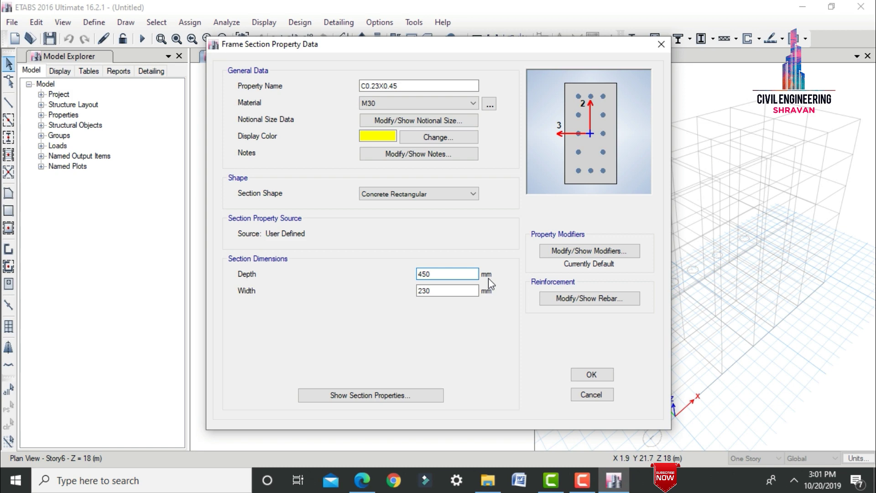
Set the clear cover for the column's confinement bars to 50 mm, and accept the reinforcement data and the section
click(549, 302)
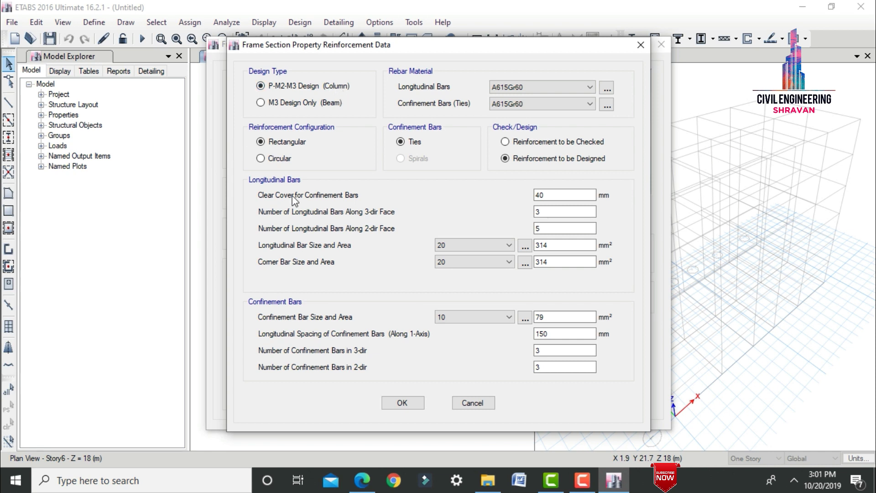
click(543, 195)
text(50)
click(552, 214)
click(503, 246)
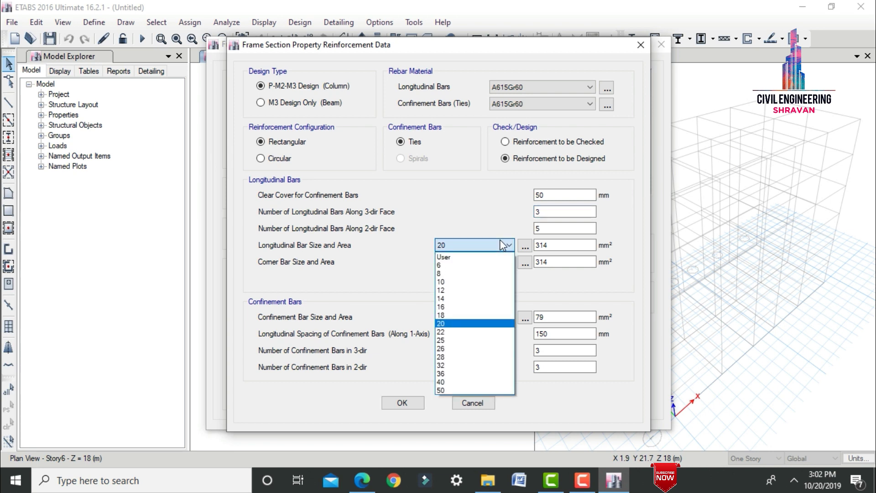
click(503, 245)
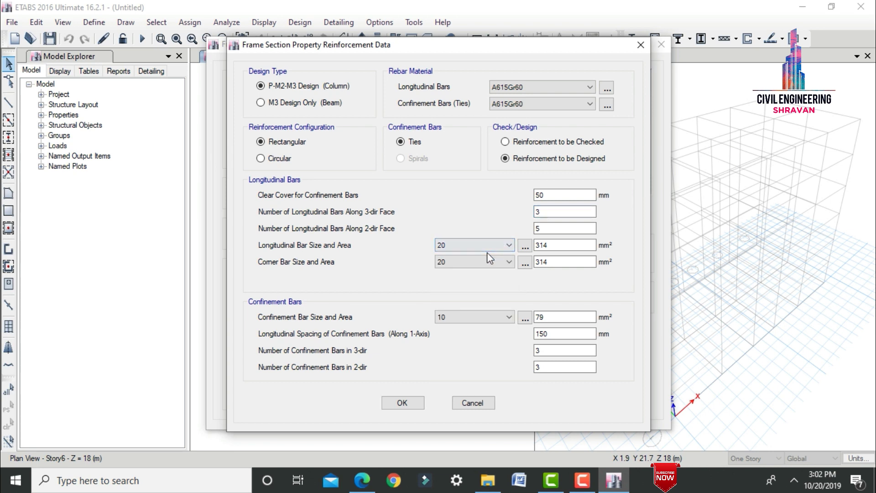
click(461, 321)
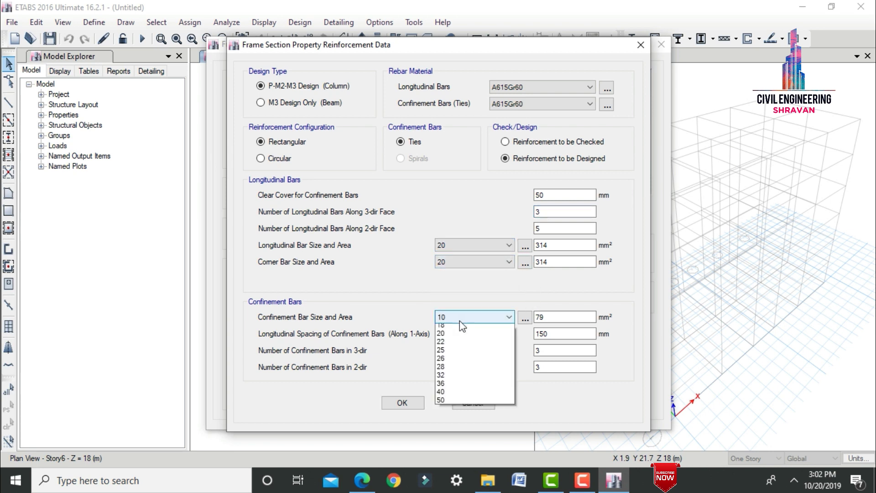
click(462, 321)
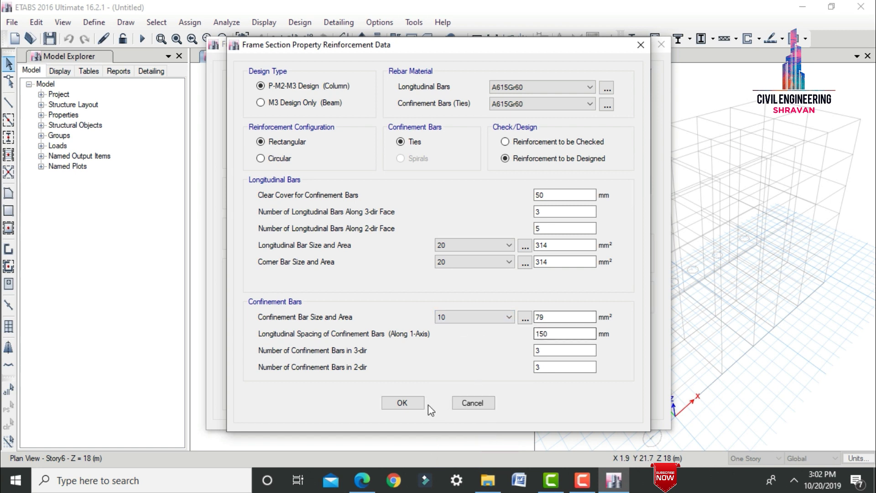
click(402, 404)
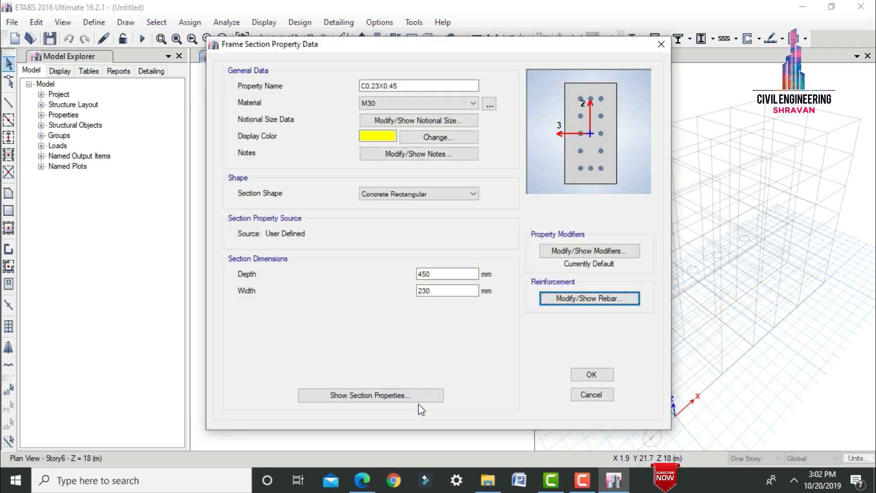
click(592, 376)
Delete the remaining steel frame sections ISWB550 and ISLB600, and accept the frame properties
click(323, 220)
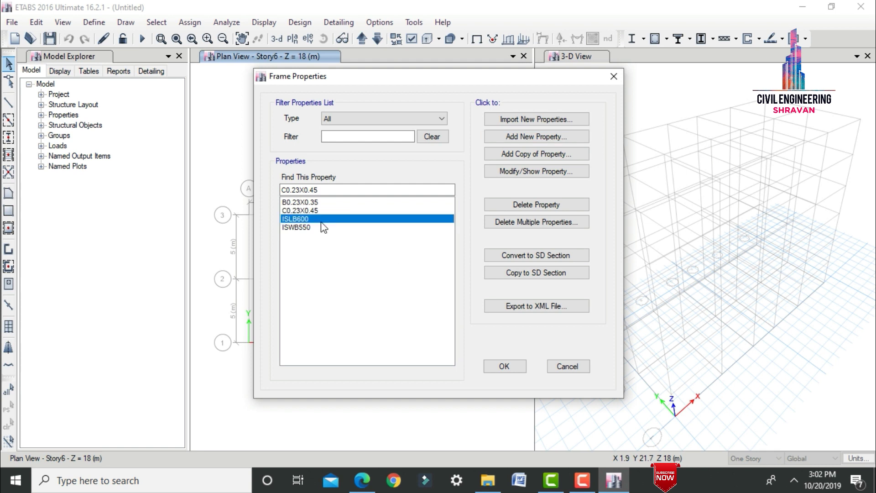
click(322, 228)
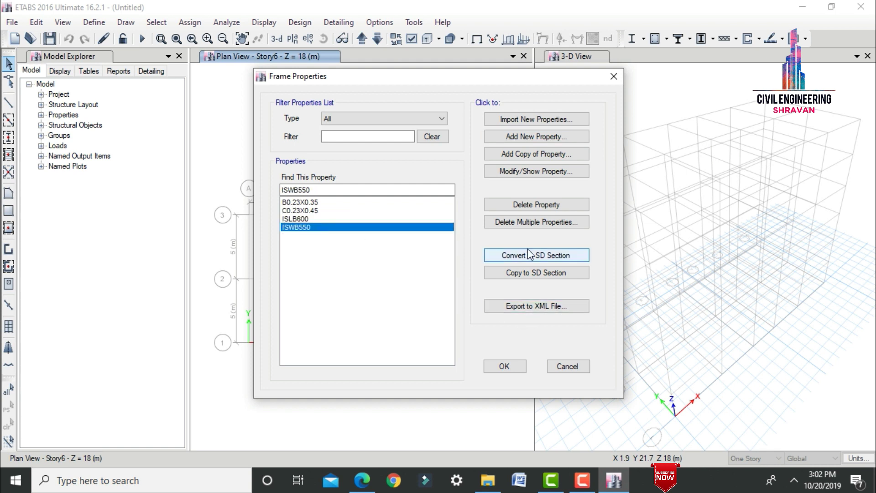
click(514, 206)
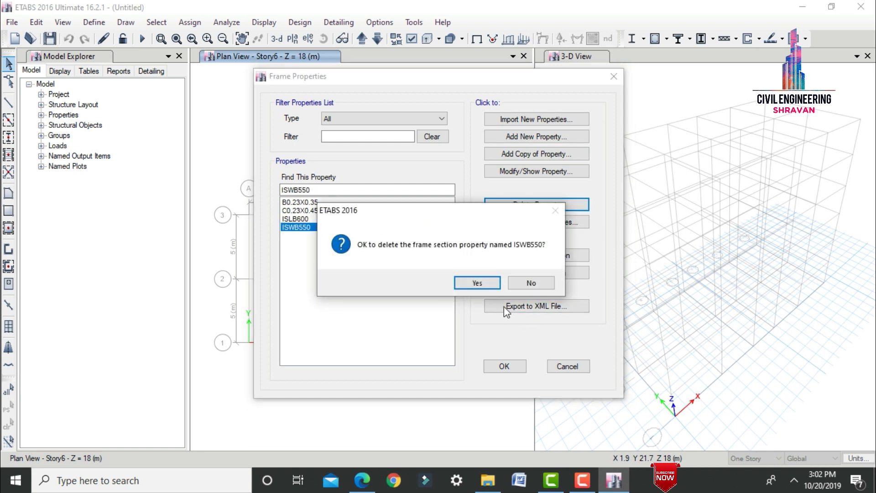
click(478, 286)
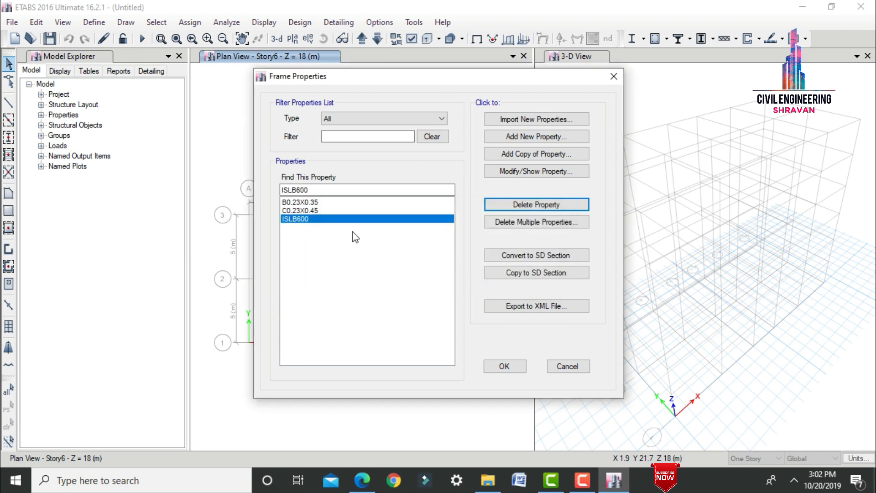
click(538, 205)
click(473, 286)
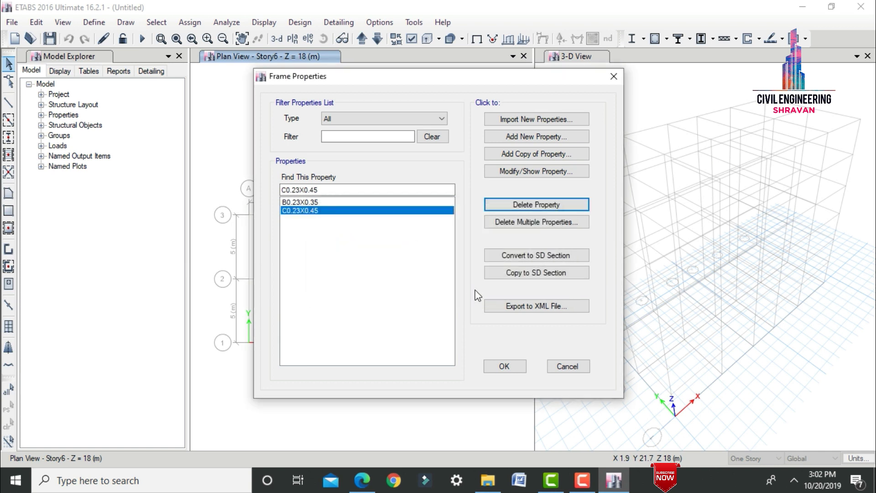
click(512, 364)
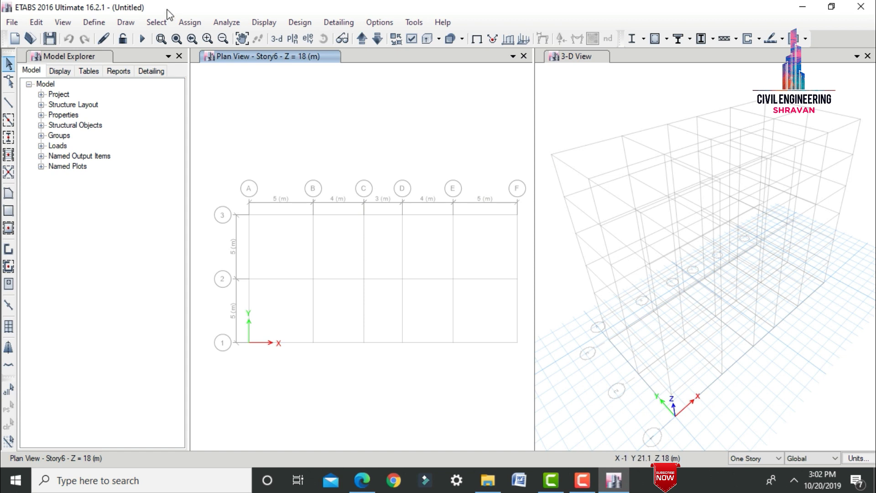
Add a new slab property named S150 with M30 as its slab material
click(92, 22)
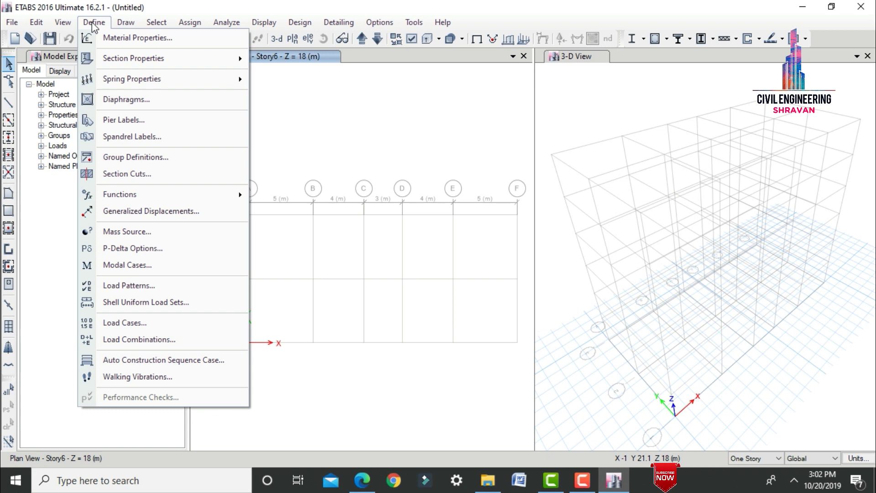
mouse_move(125, 56)
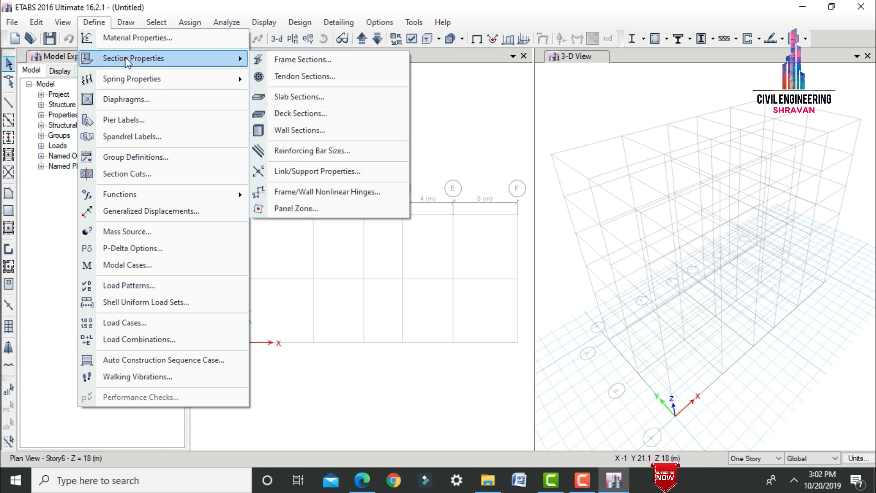
click(294, 95)
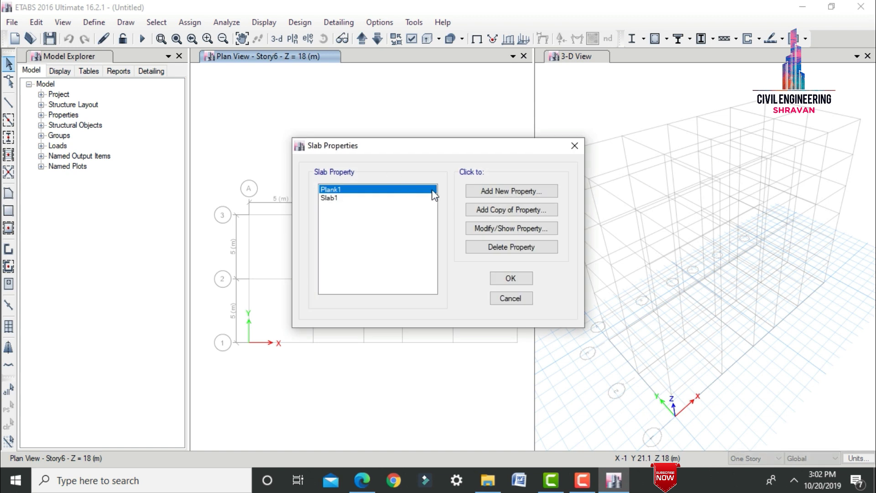
click(503, 195)
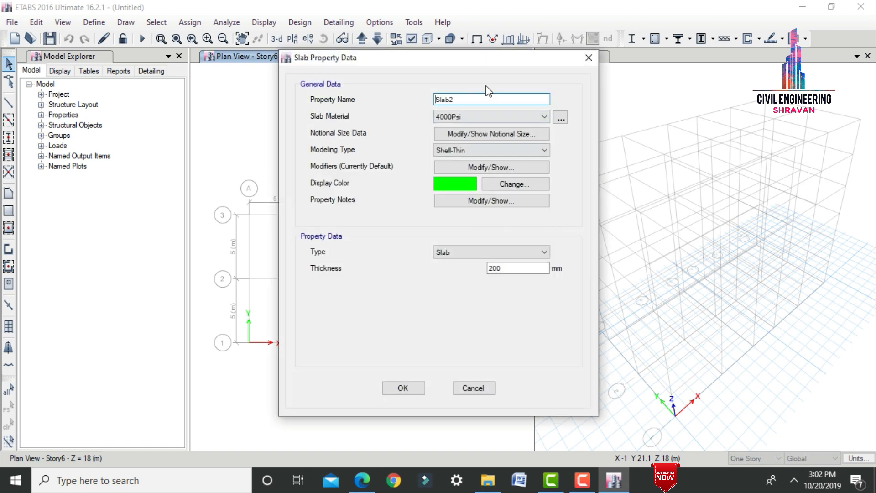
double_click(444, 100)
text(S150)
click(447, 117)
click(446, 160)
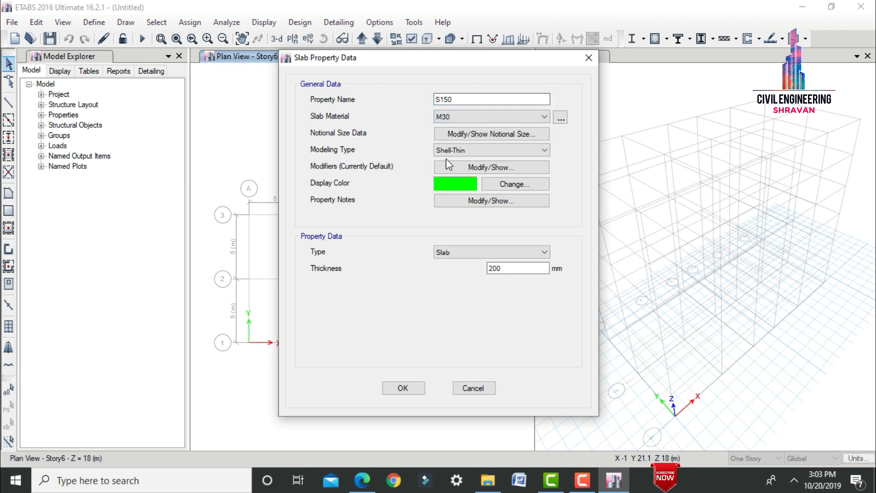
Set the S150 slab's modeling type to Membrane and its thickness to 150 mm, and accept the property
click(482, 151)
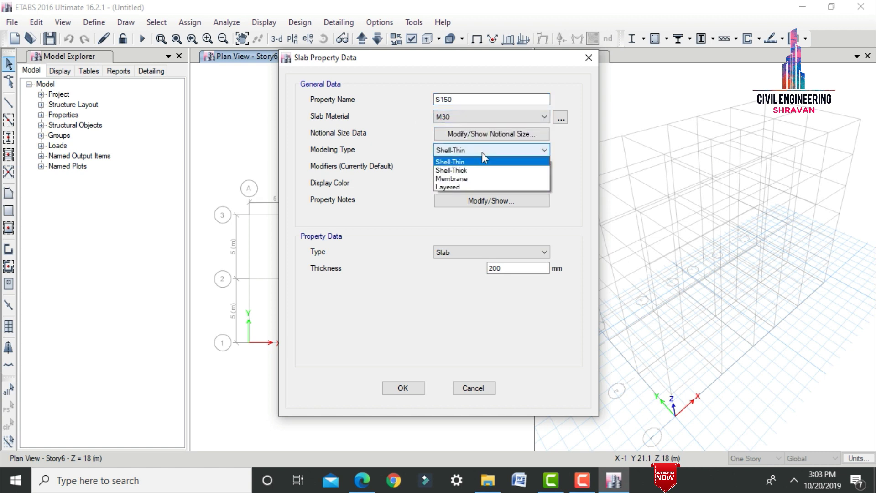
click(461, 177)
double_click(517, 272)
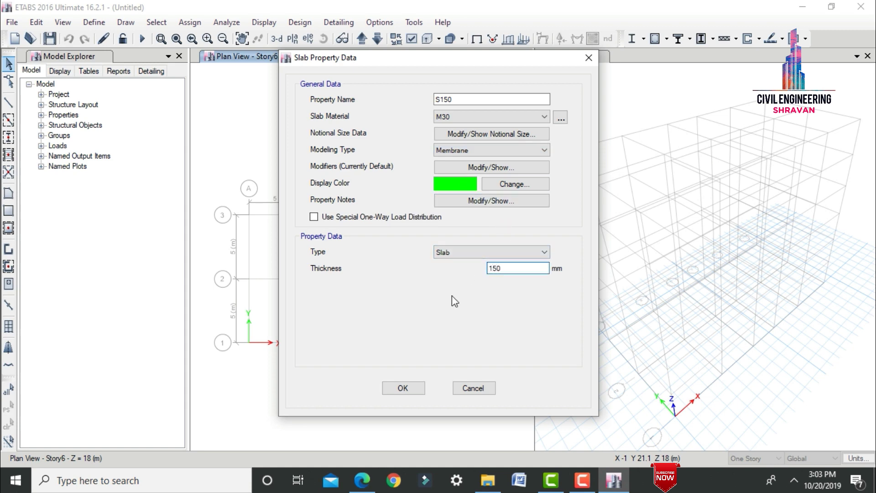
click(404, 388)
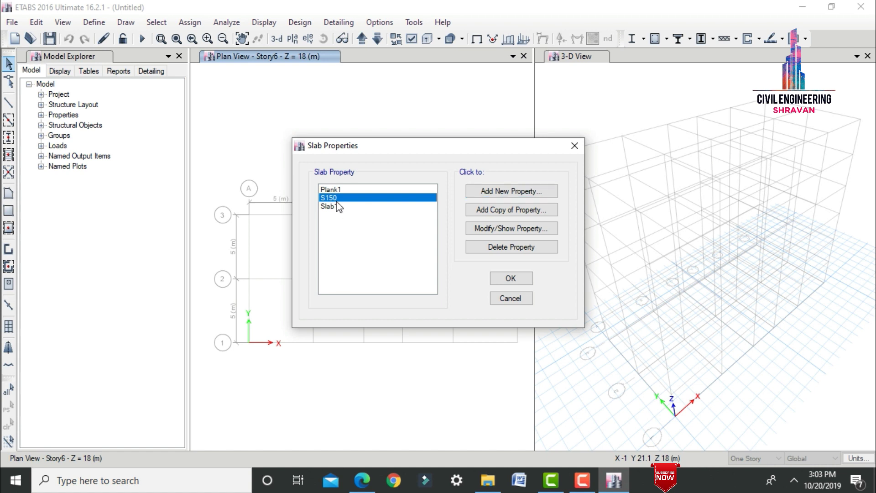
Delete the slab properties Slab1 and Plank1, and accept the slab properties
click(337, 206)
click(507, 246)
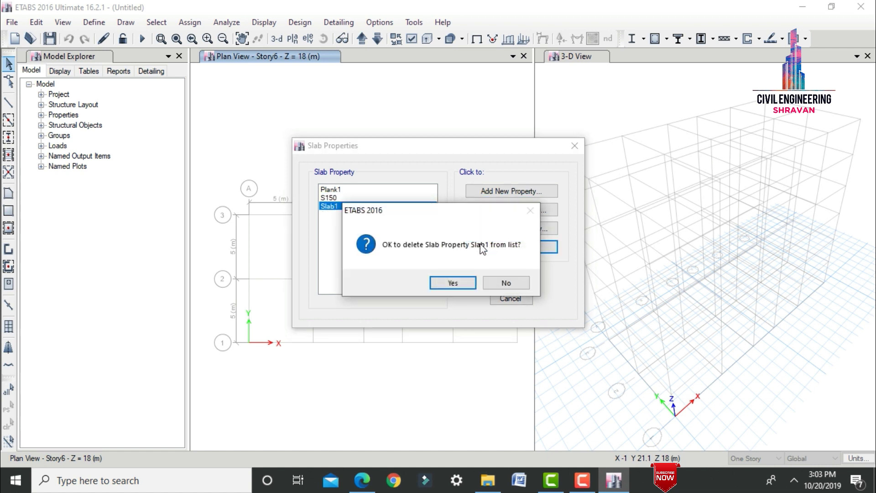
click(451, 283)
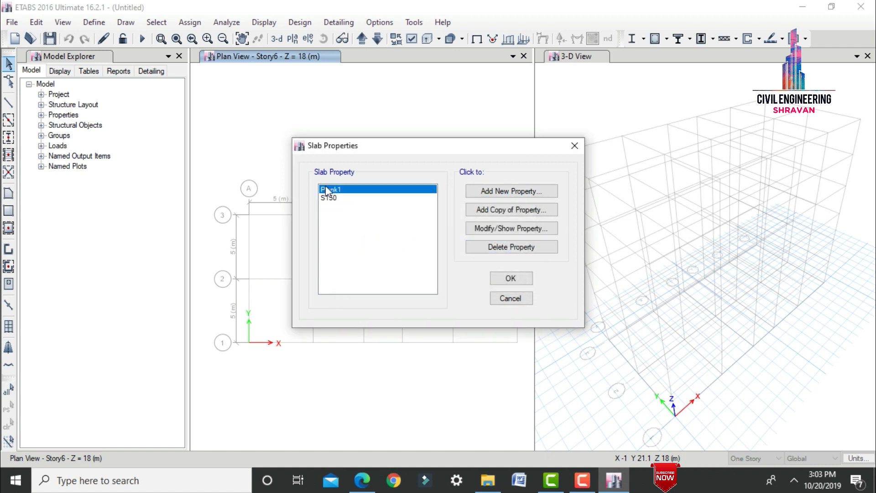
click(478, 246)
click(450, 281)
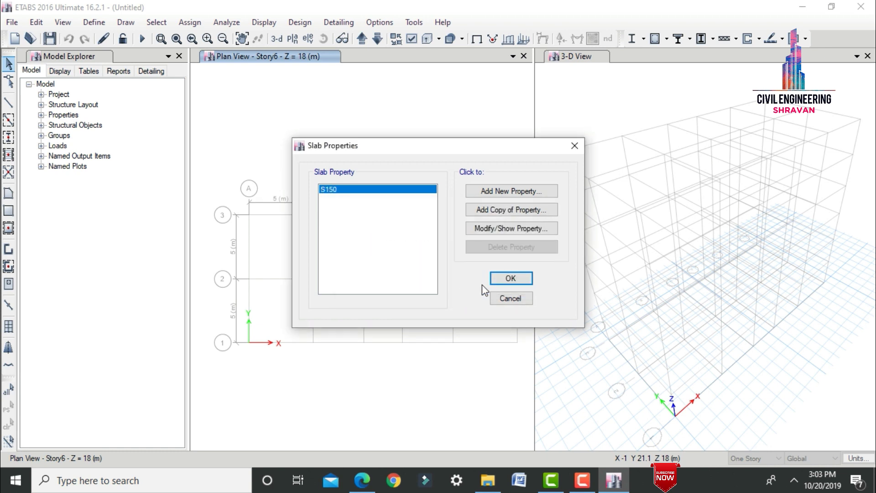
click(511, 278)
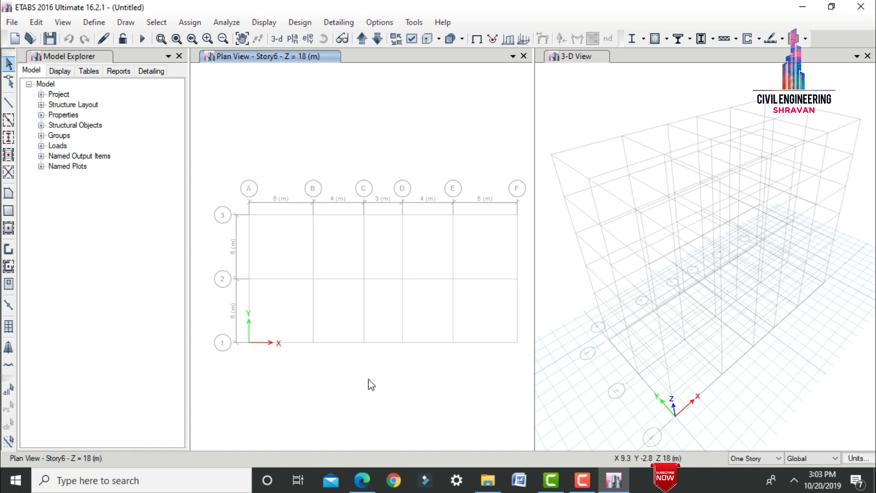
Set drawing to apply to All Stories and draw B0.23X0.35 beams along all grid lines in the plan
click(742, 458)
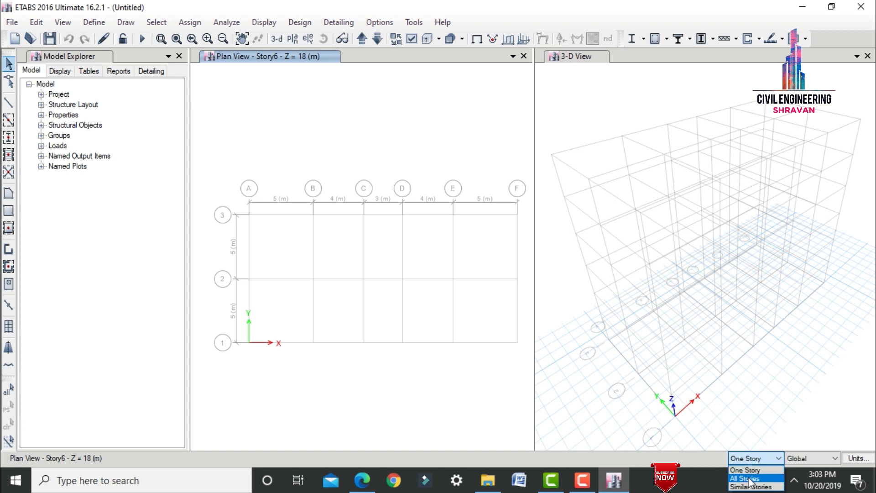
click(745, 478)
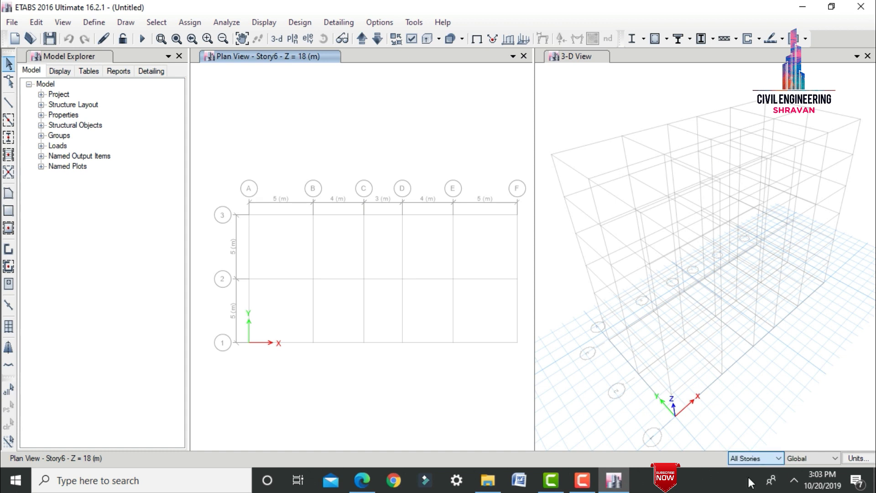
click(8, 122)
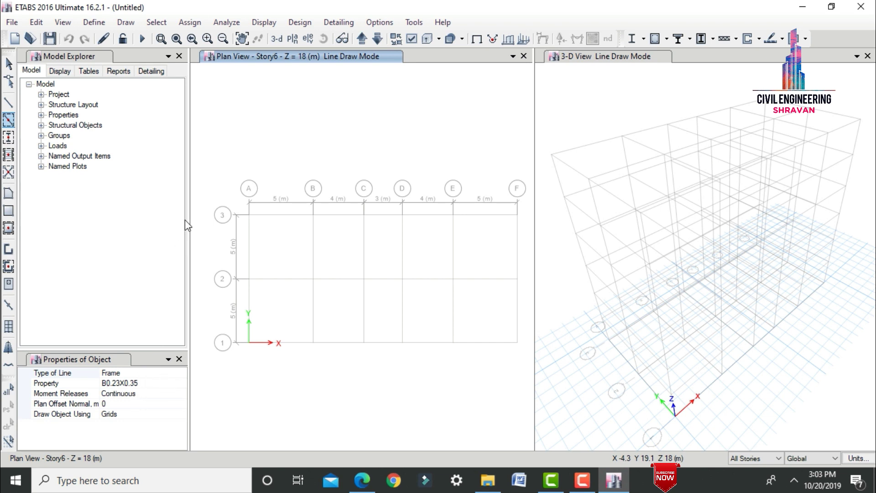
drag(220, 181, 528, 368)
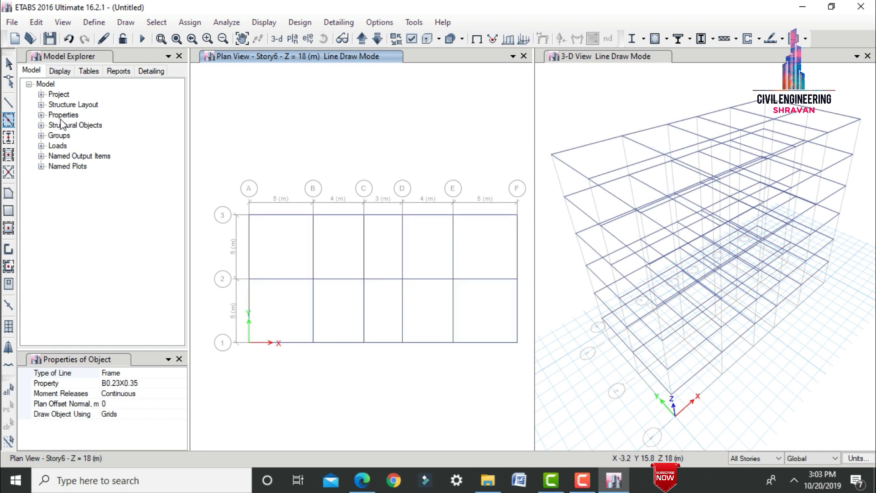
Draw C0.23X0.45 columns at all grid intersections in the plan, and leave the drawing mode
click(8, 136)
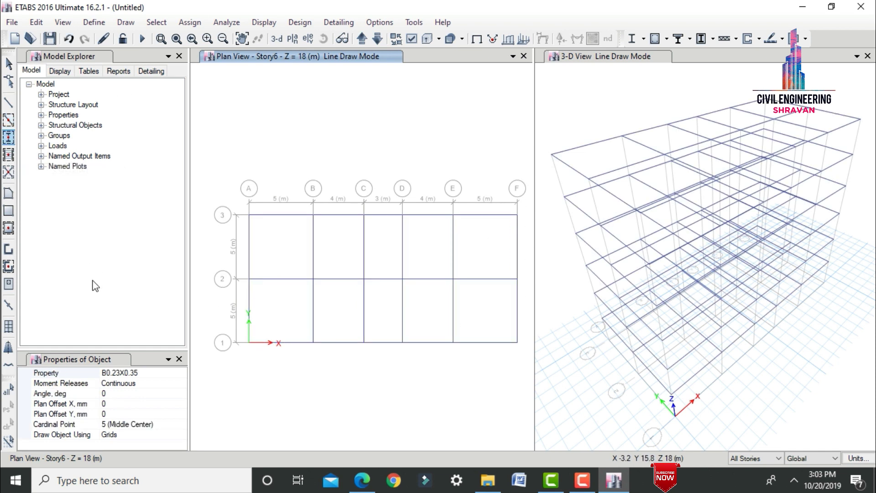
click(181, 373)
click(182, 373)
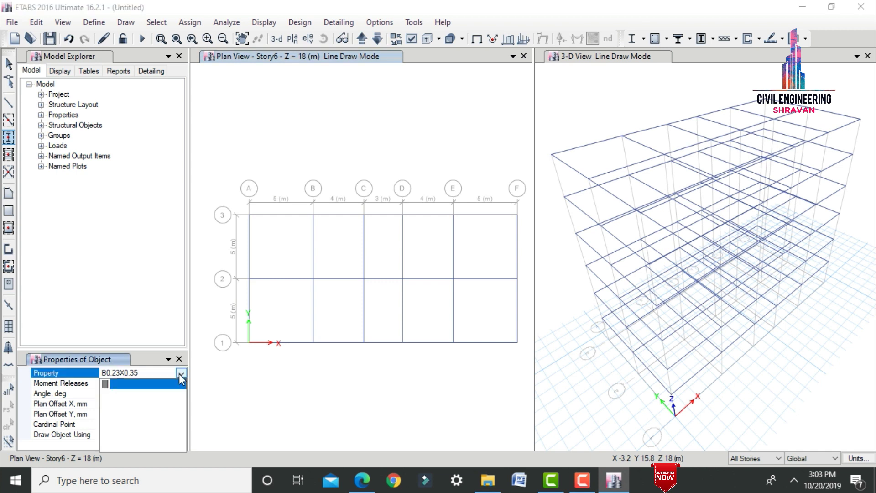
click(136, 396)
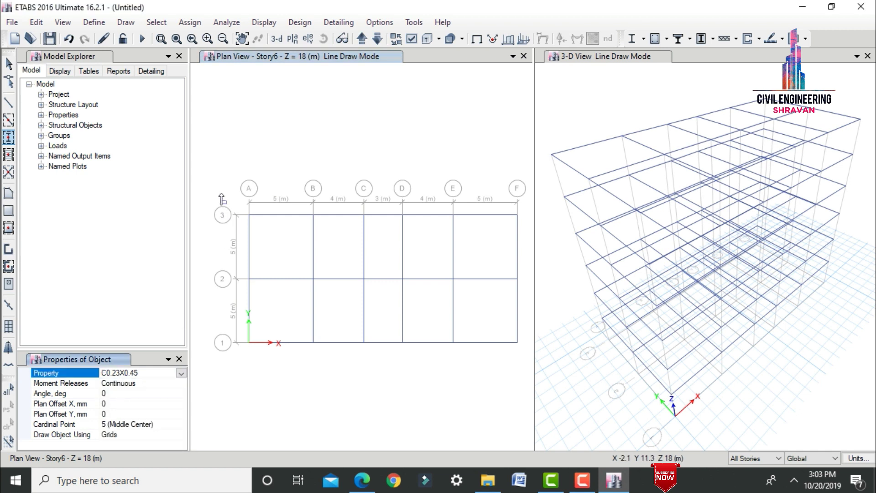
drag(222, 180, 329, 266)
drag(367, 303, 525, 373)
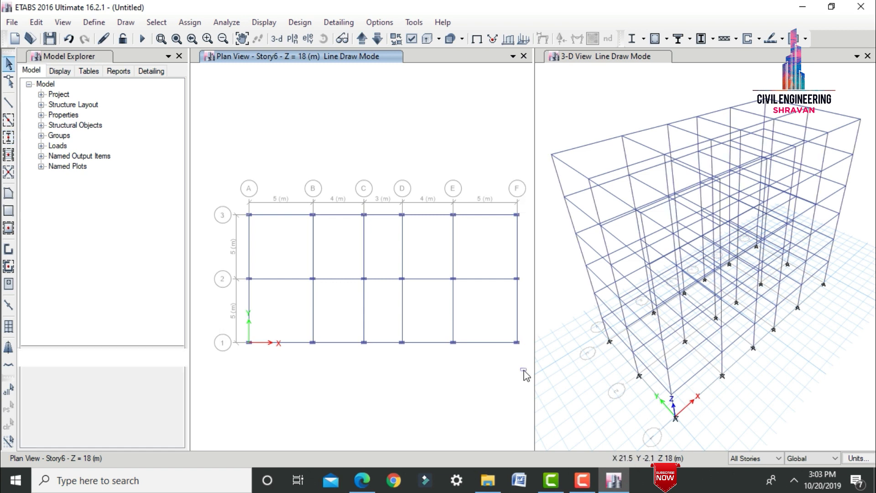
key(Escape)
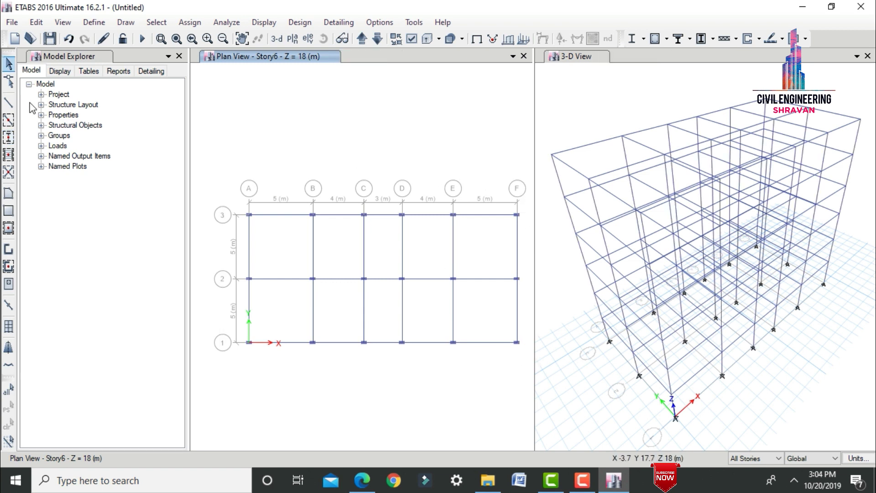
Draw S150 floor slabs in all grid bays of the plan, and leave the drawing mode
click(10, 232)
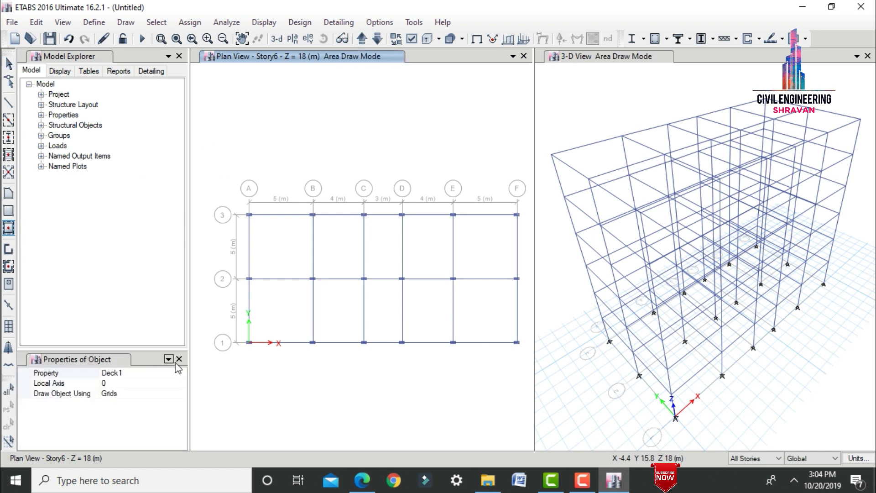
click(178, 373)
click(180, 373)
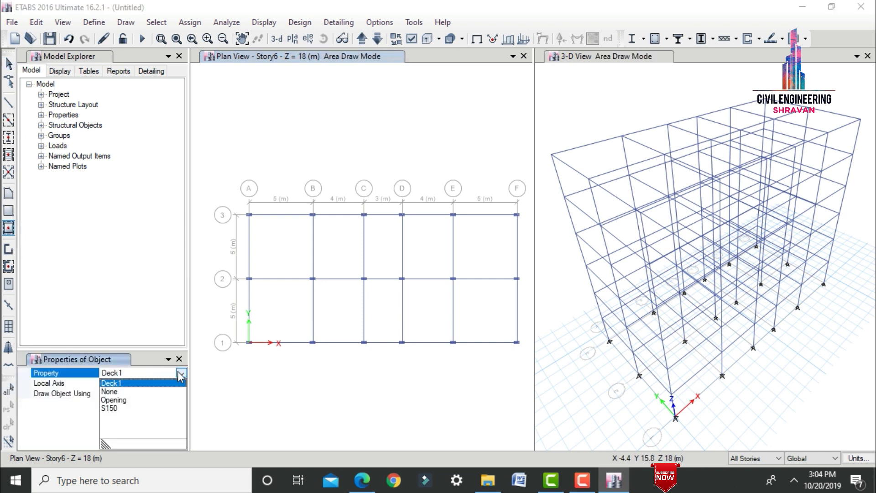
click(127, 408)
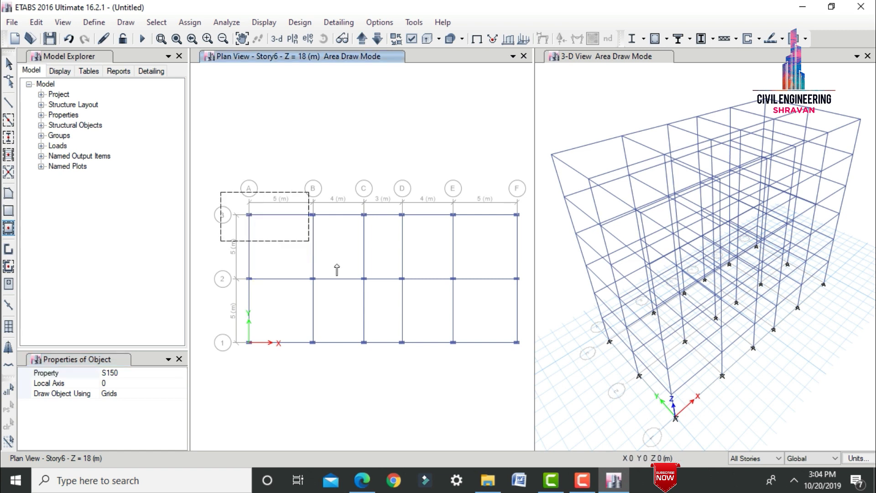
mouse_move(337, 269)
mouse_down()
mouse_move(423, 349)
mouse_move(477, 373)
mouse_move(529, 375)
mouse_move(411, 331)
mouse_move(528, 359)
mouse_up()
key(Escape)
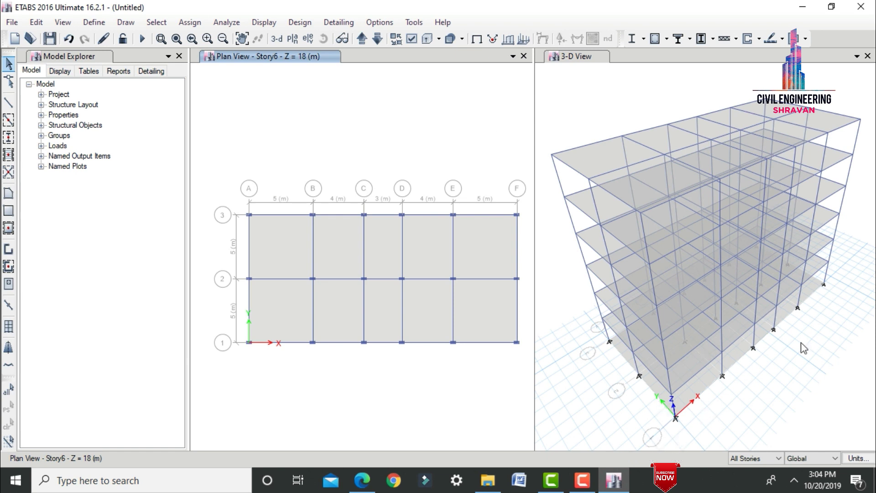
Select all objects on the Base story and delete the slabs at that level
click(155, 26)
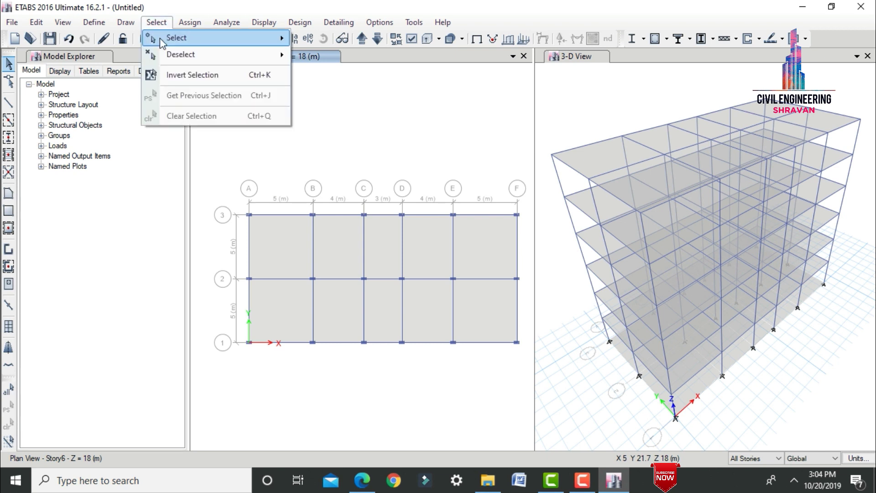
click(155, 21)
click(155, 21)
mouse_move(174, 37)
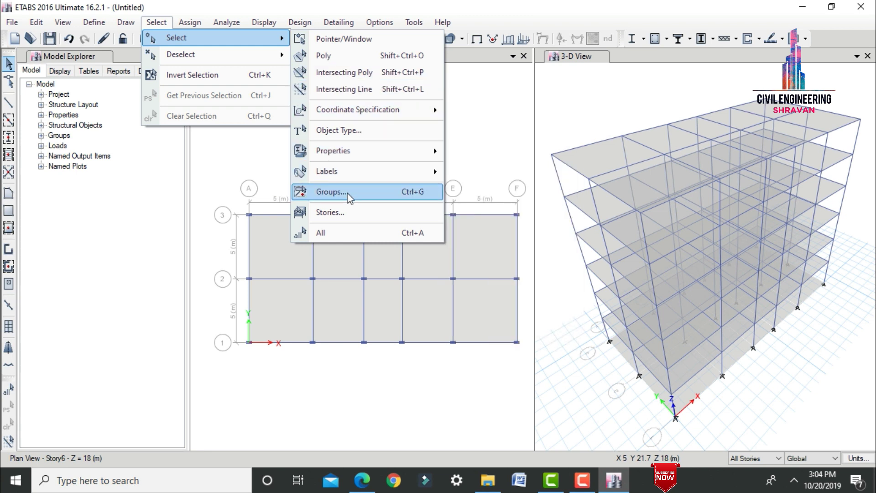
click(343, 215)
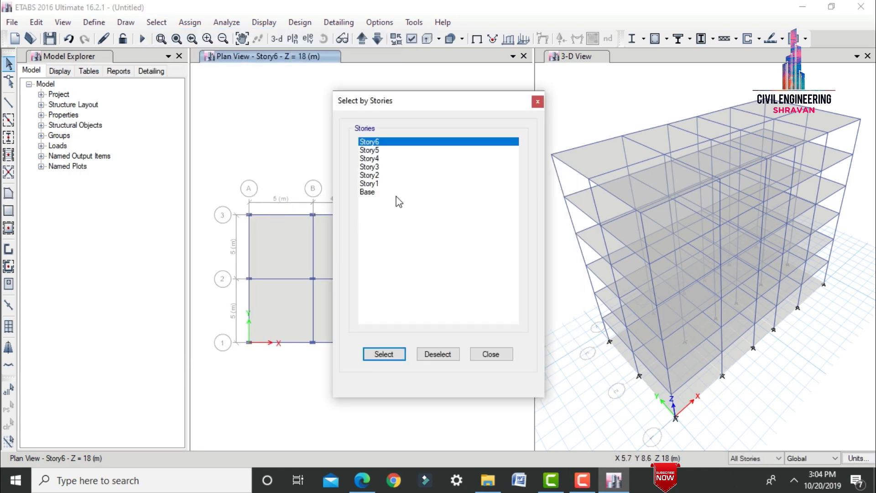
click(371, 192)
click(392, 355)
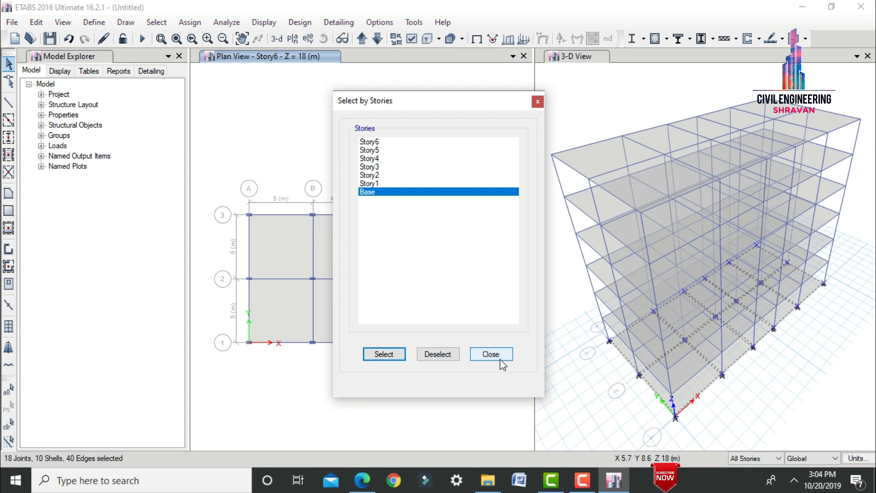
click(502, 360)
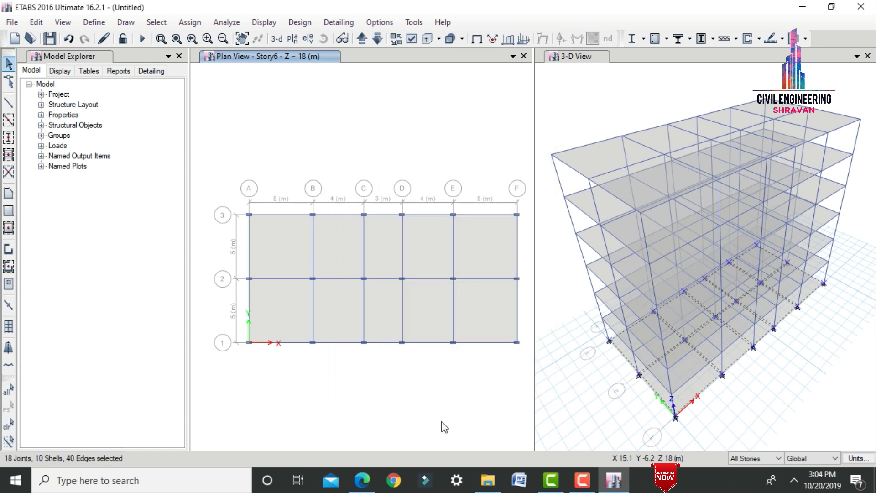
key(Delete)
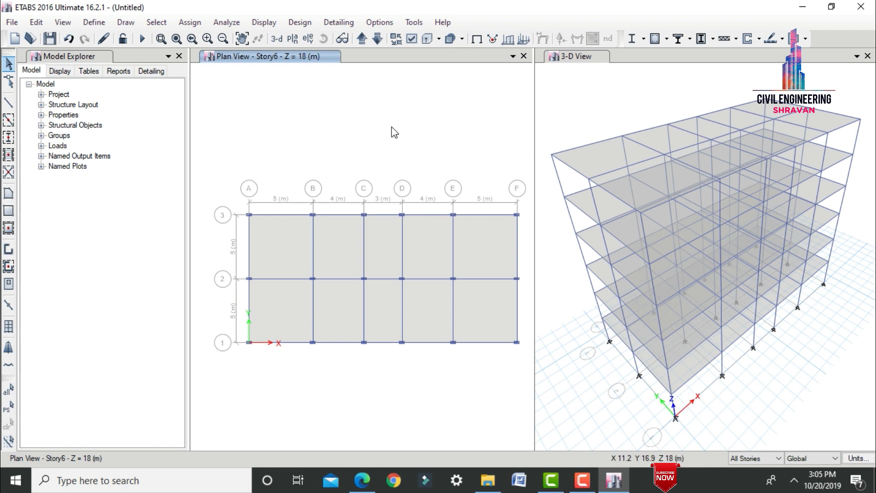
Turn on Extrude Frames and Extrude Shells in the view options, and apply them to all windows
click(407, 40)
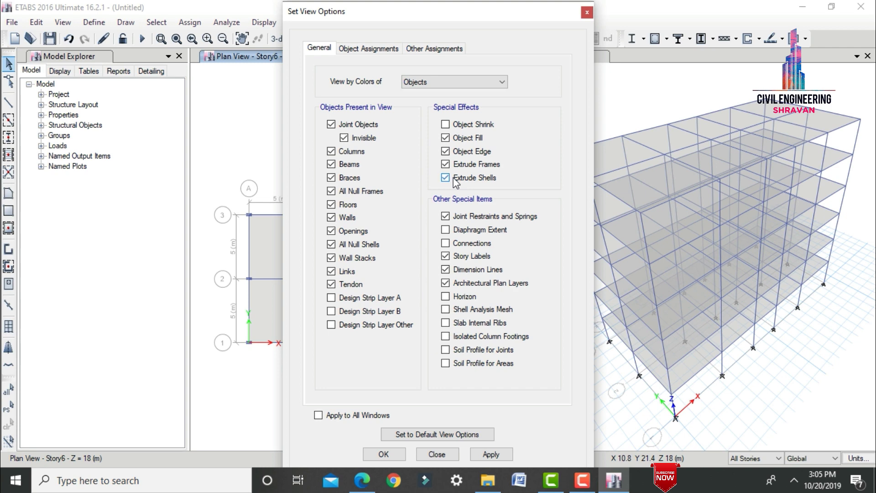
click(368, 414)
click(491, 454)
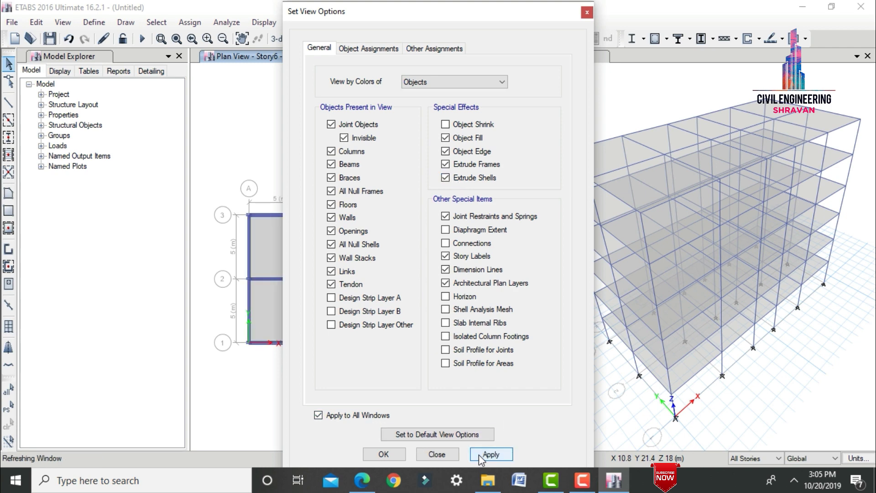
click(390, 456)
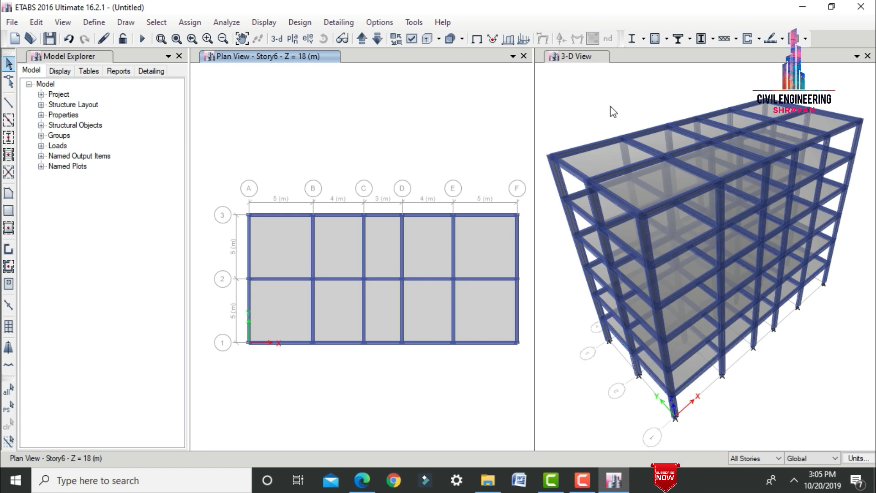
Add a Seismic load pattern named EQX with IS1893 2002 as its auto lateral load
click(94, 22)
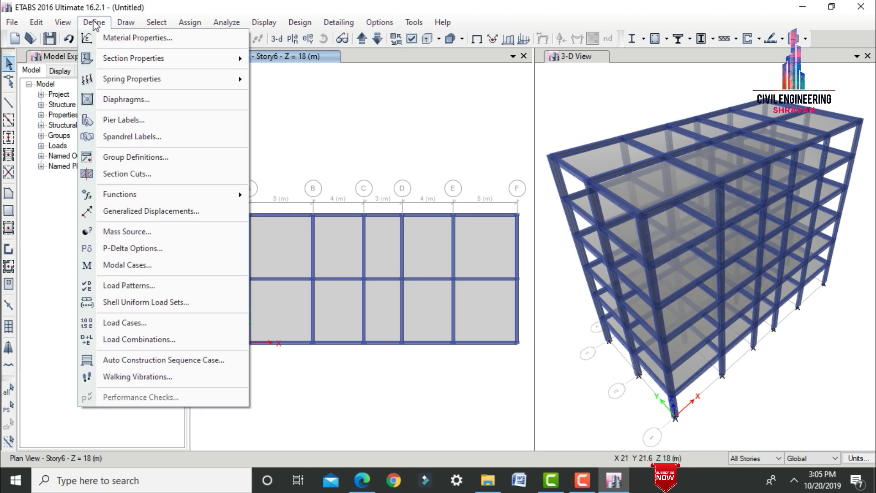
click(137, 290)
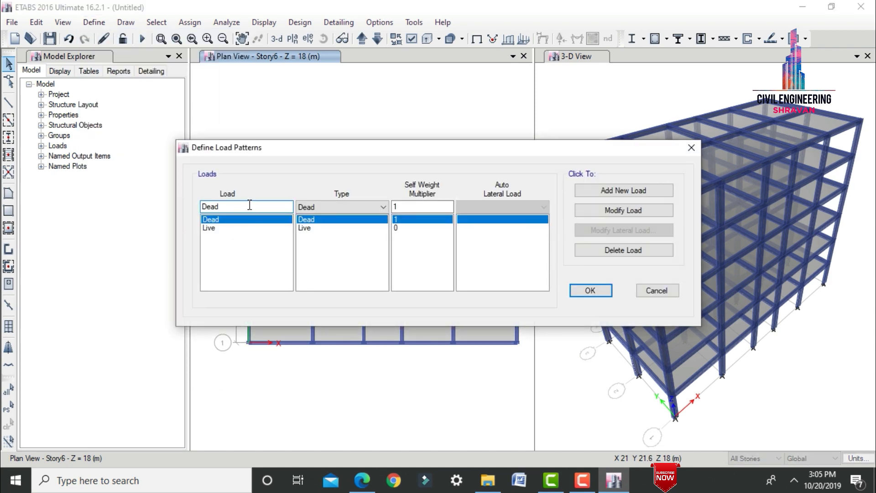
drag(250, 204, 179, 208)
text(EQX)
click(310, 209)
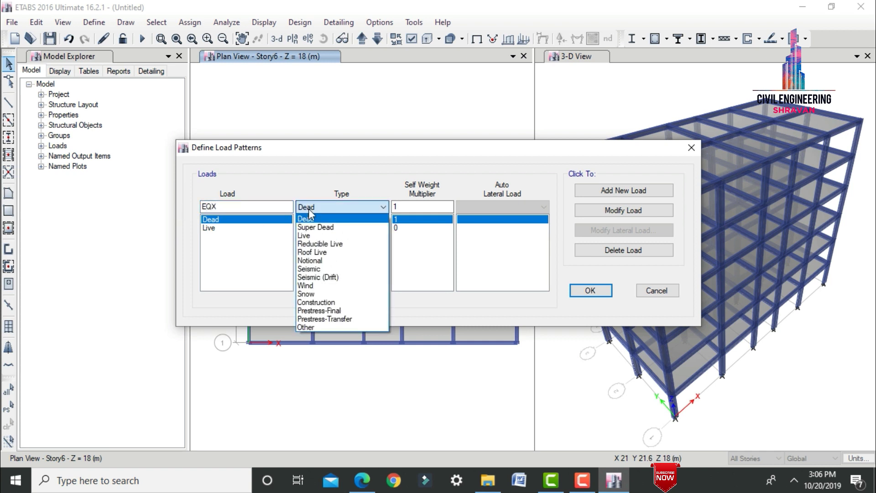
click(309, 269)
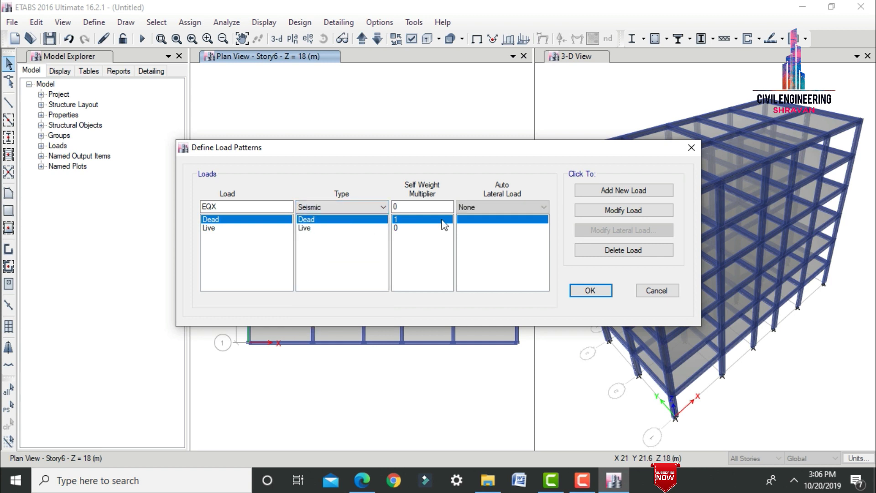
click(490, 209)
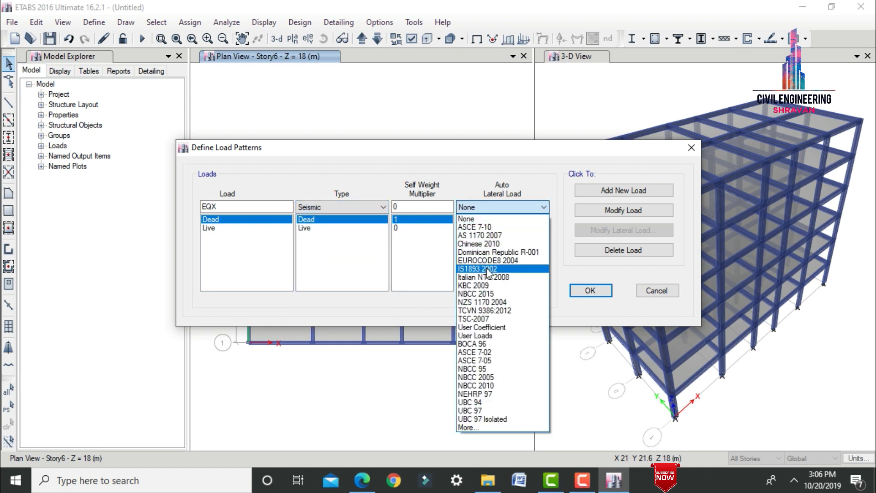
click(487, 269)
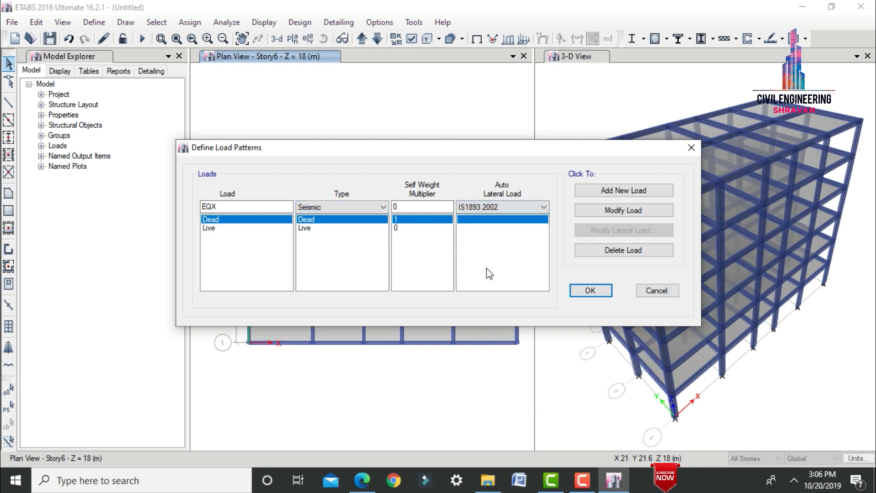
click(615, 197)
Add a second IS1893 2002 seismic load pattern named EQY
click(245, 209)
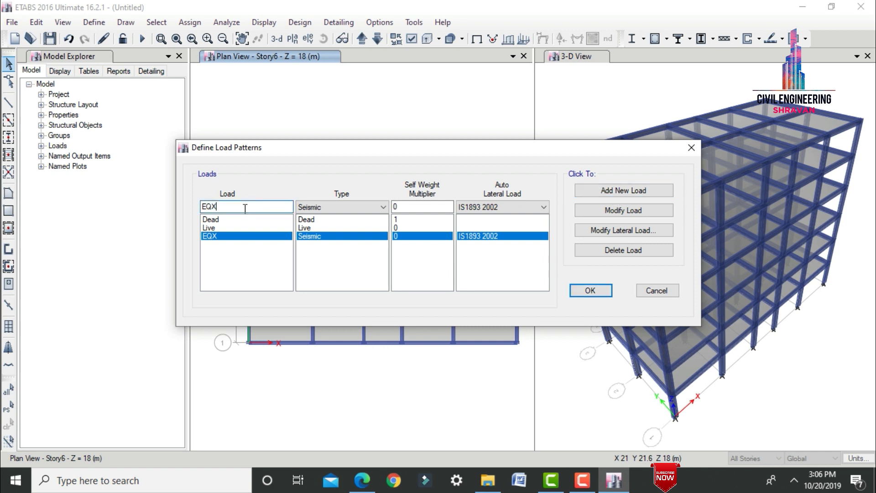
key(BackSpace)
text(Y)
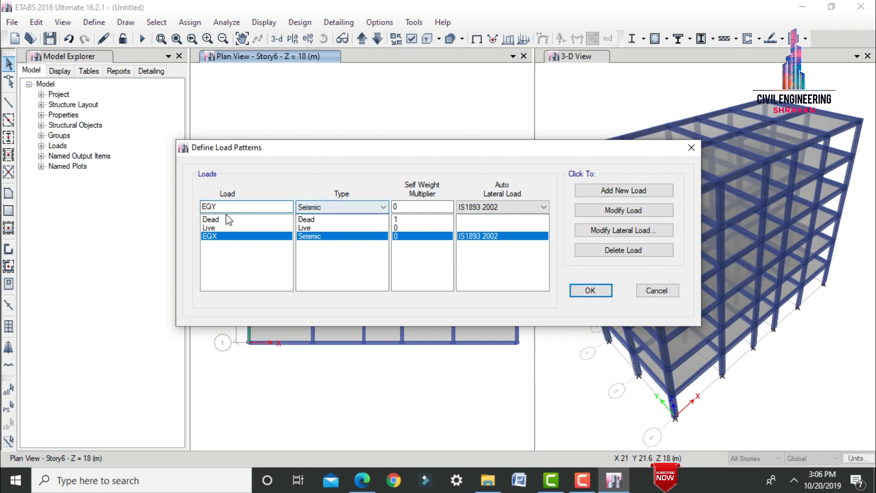
click(596, 191)
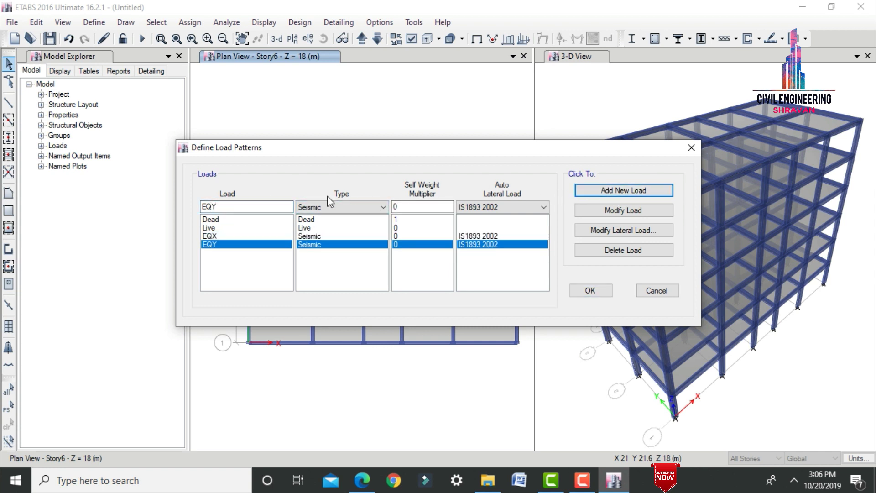
Add a Wind load pattern named WX with Indian IS875:1987 as its auto lateral load
double_click(267, 207)
text(WX)
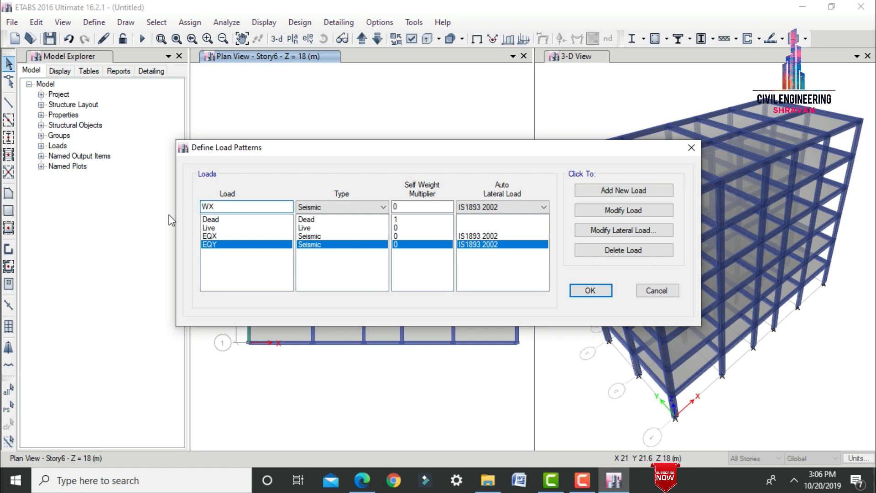
click(304, 208)
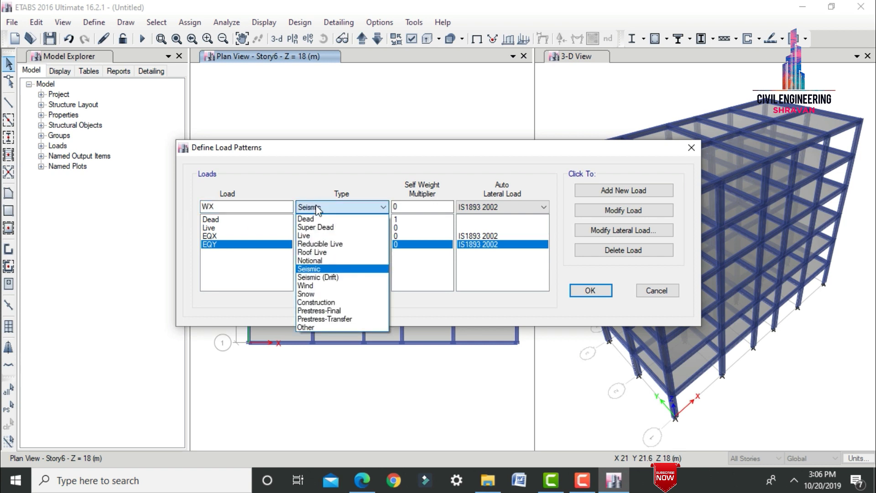
click(305, 286)
click(476, 209)
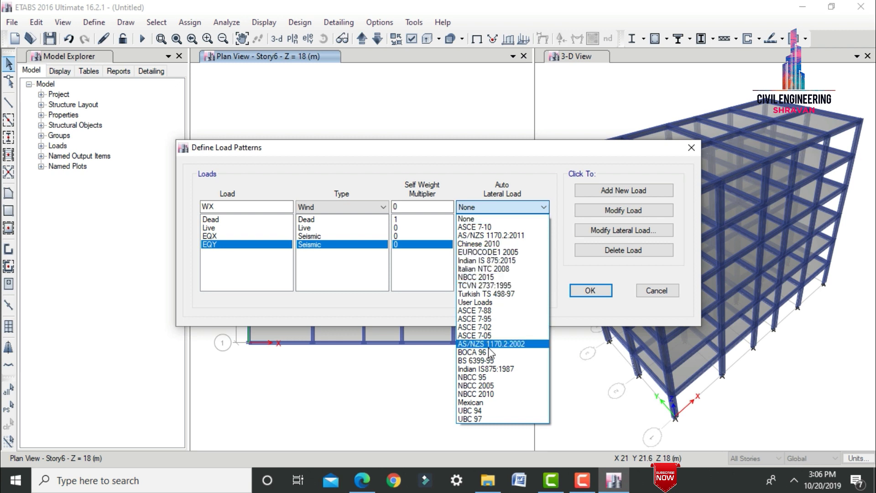
click(491, 371)
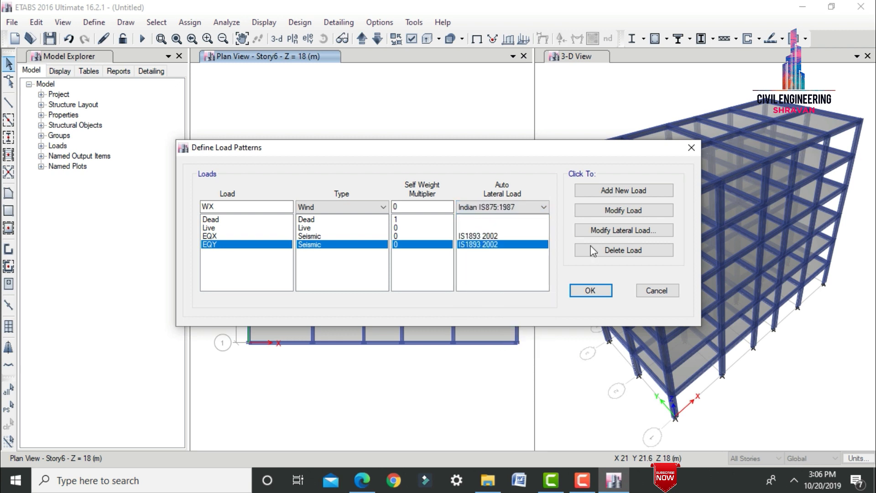
click(610, 190)
Add a second Indian IS875:1987 wind load pattern named WY
click(223, 207)
key(BackSpace)
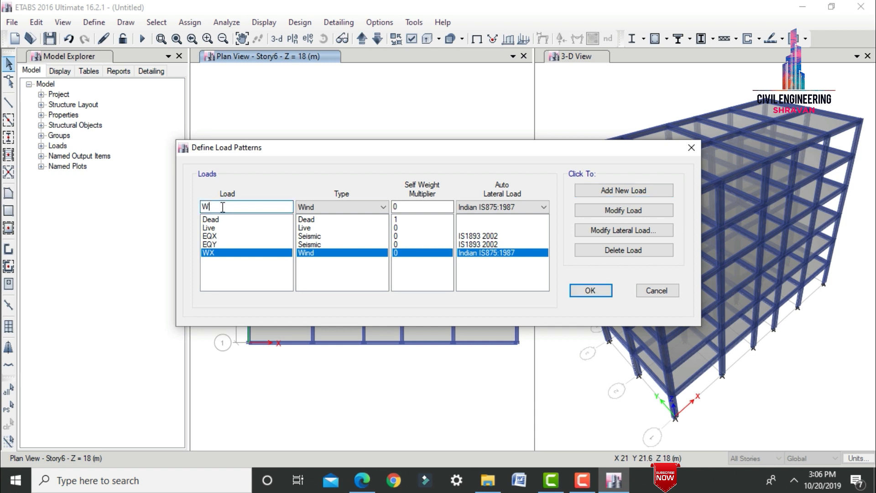
text(Y)
click(611, 191)
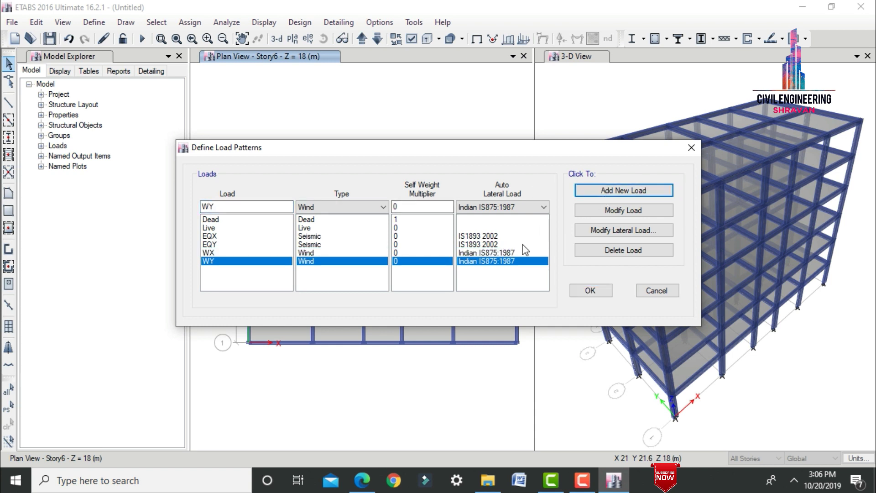
Modify the EQX lateral load to zone factor 0.24 and the X direction only, without eccentricities
click(495, 236)
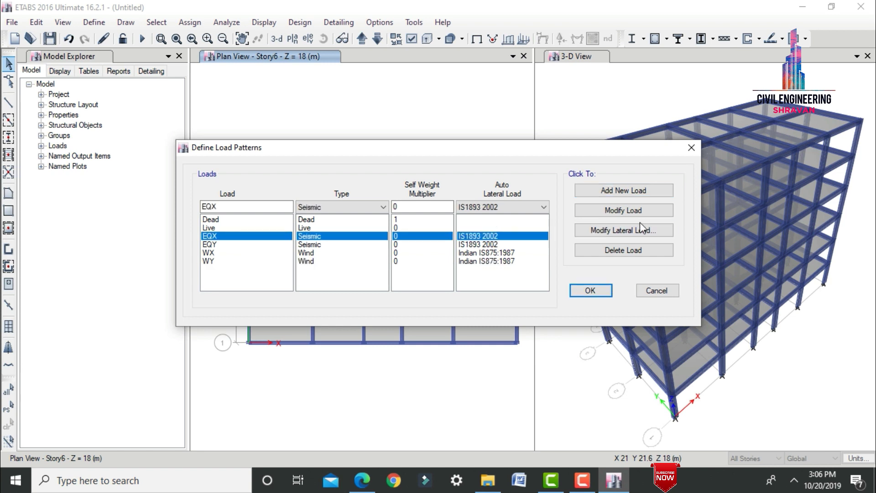
click(598, 231)
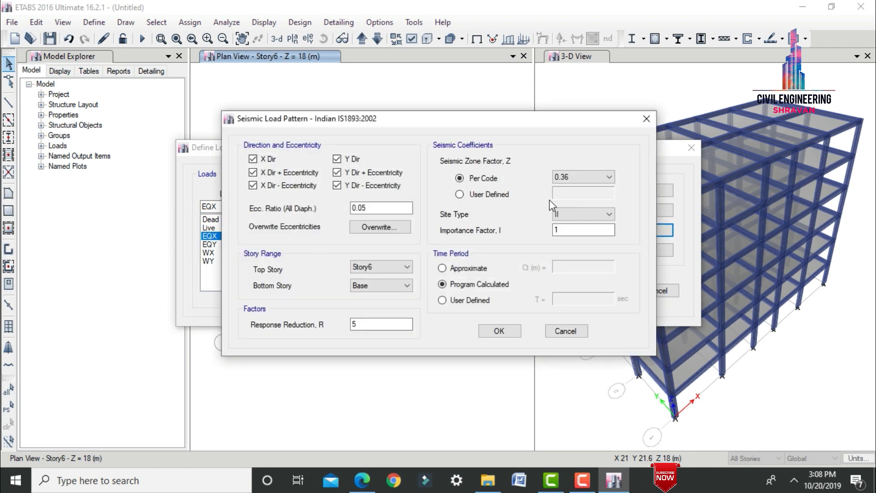
click(574, 177)
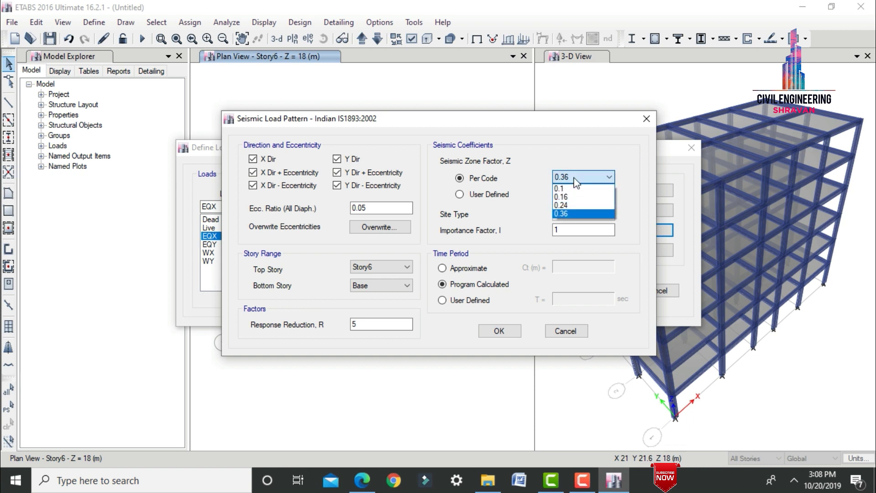
click(566, 205)
click(337, 159)
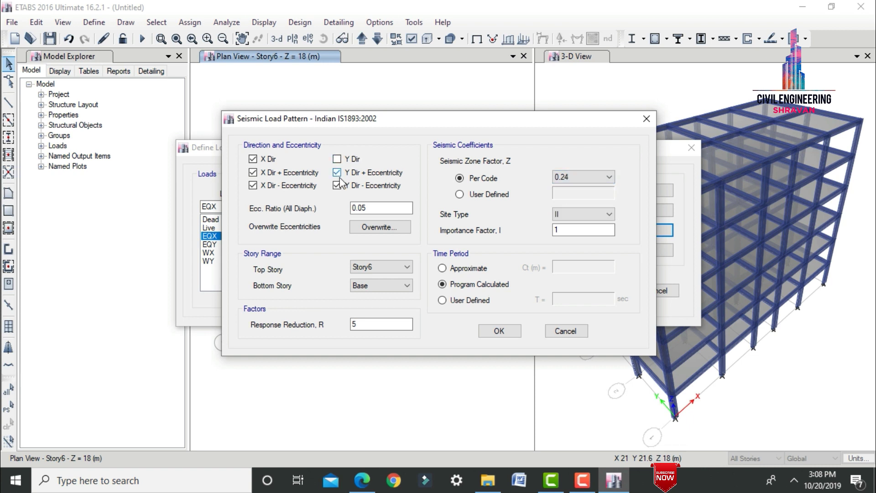
click(337, 173)
click(337, 186)
click(253, 185)
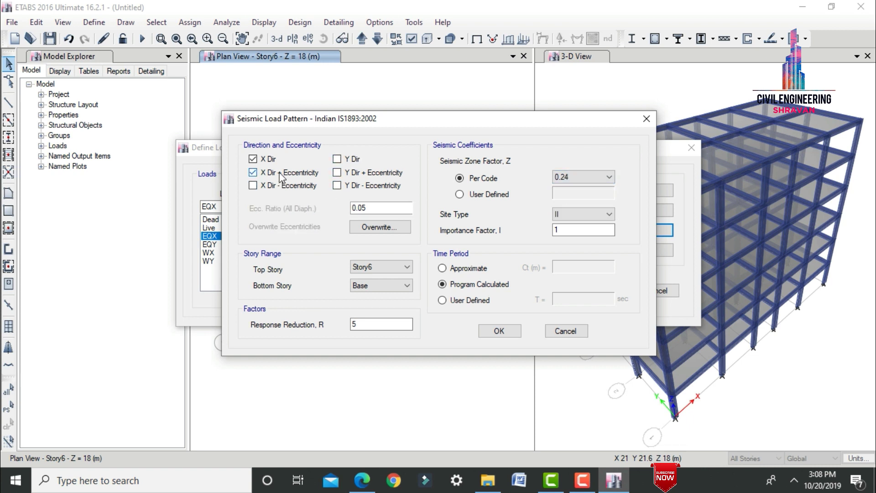
click(499, 331)
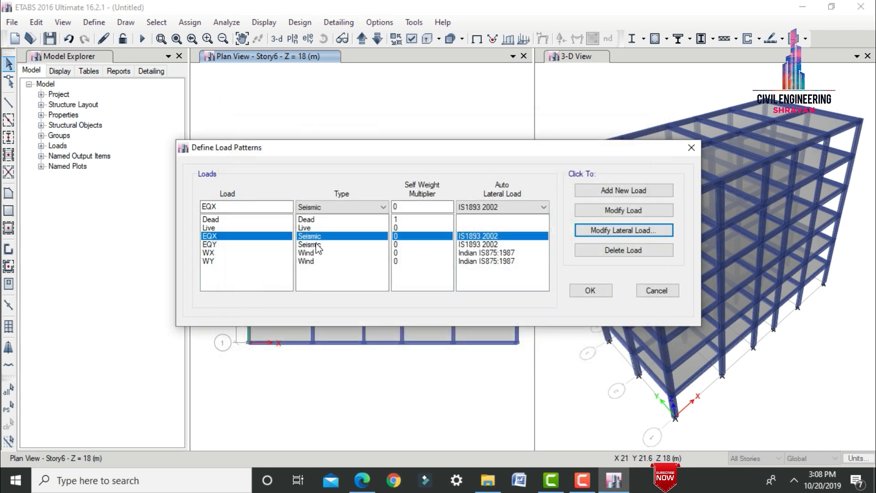
Modify the EQY lateral load to the Y direction only, without eccentricities, and zone factor 0.24
click(317, 245)
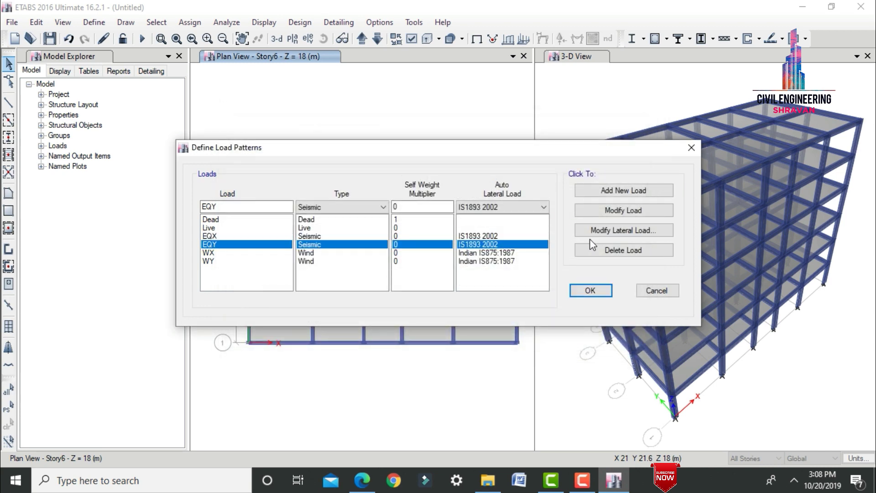
click(606, 231)
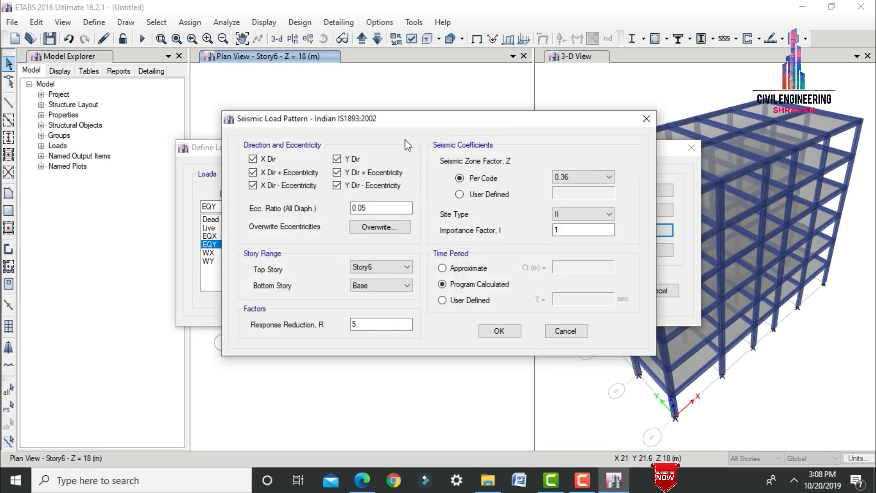
click(337, 172)
click(337, 185)
click(279, 186)
click(272, 172)
click(268, 159)
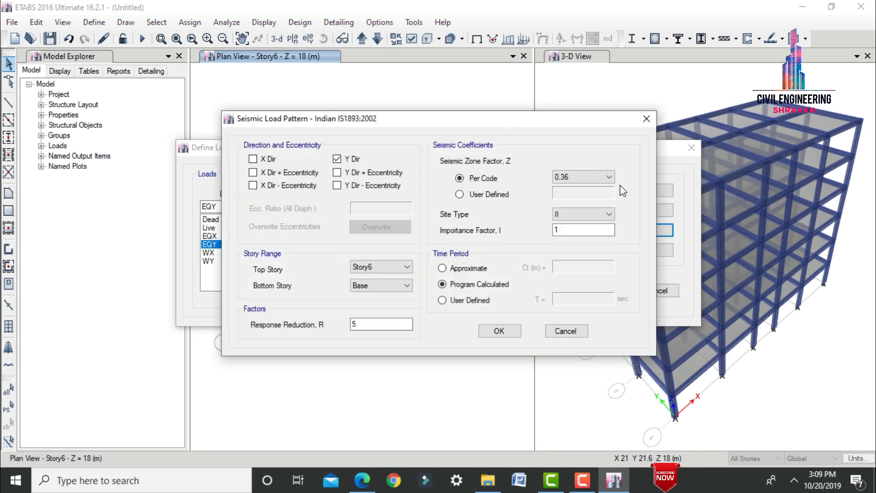
click(593, 177)
click(572, 202)
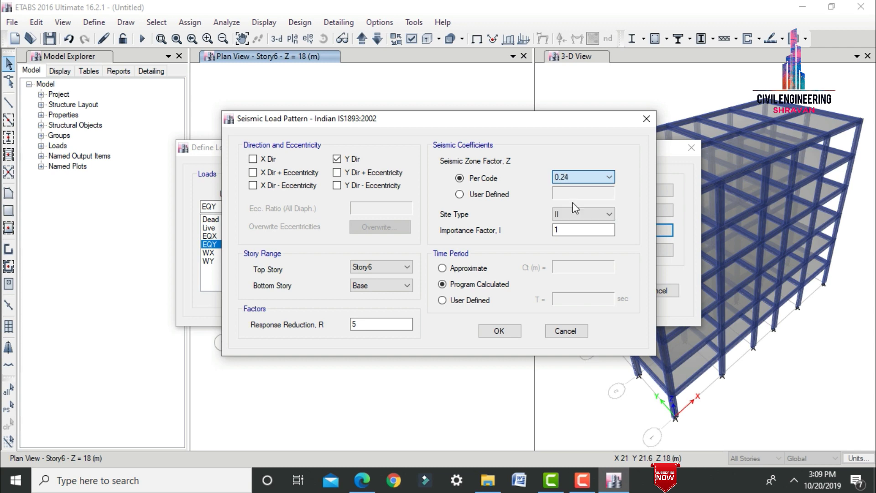
click(499, 331)
Set the WX lateral load's wind speed to 44 m/s and its terrain category to 3
click(279, 253)
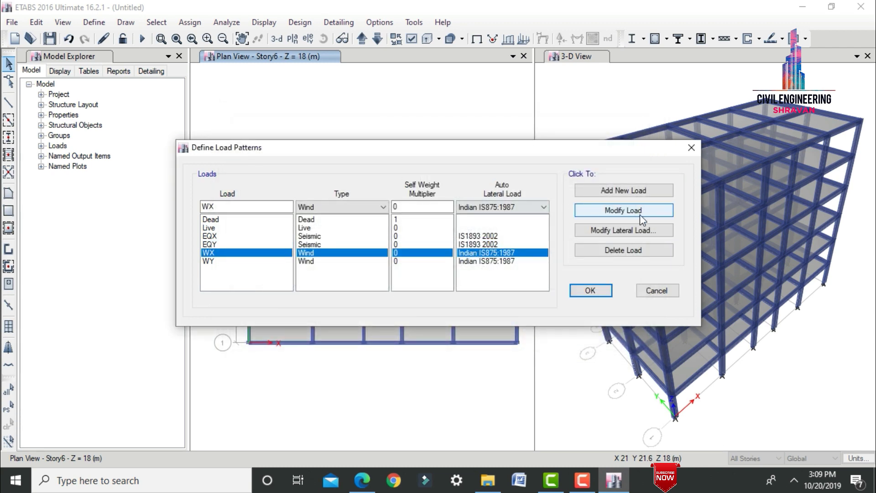
click(611, 231)
double_click(609, 150)
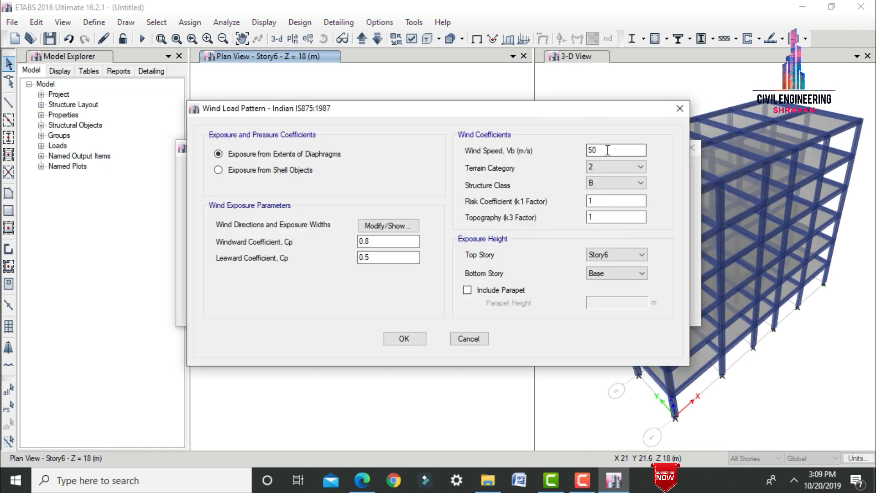
text(44)
click(639, 167)
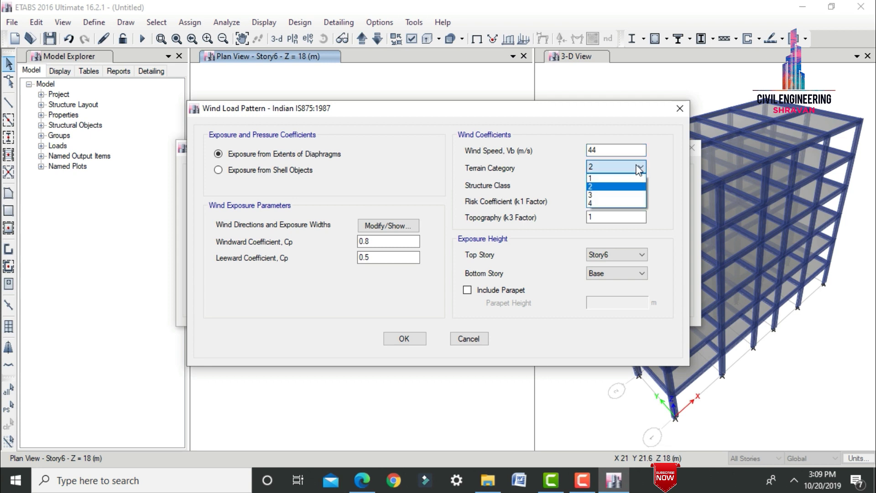
click(611, 194)
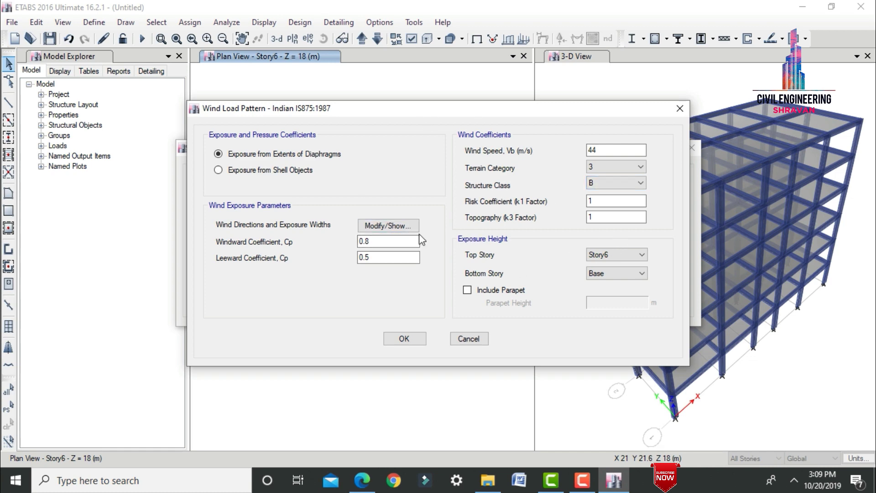
Set the WX wind direction angle to 0 deg in the exposure width data, and accept the wind load settings
click(390, 226)
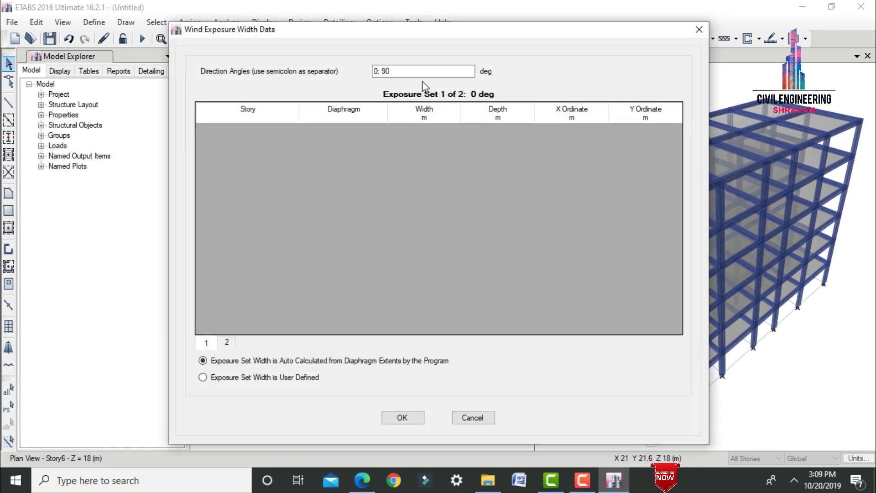
drag(409, 71, 261, 73)
text(0)
click(402, 418)
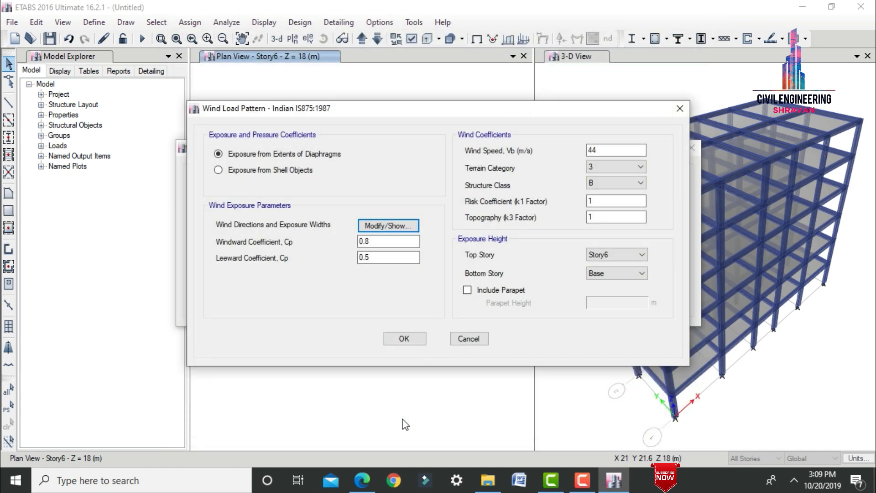
click(405, 336)
Modify the WY lateral load to a wind speed of 44 m/s and terrain category 3
click(227, 263)
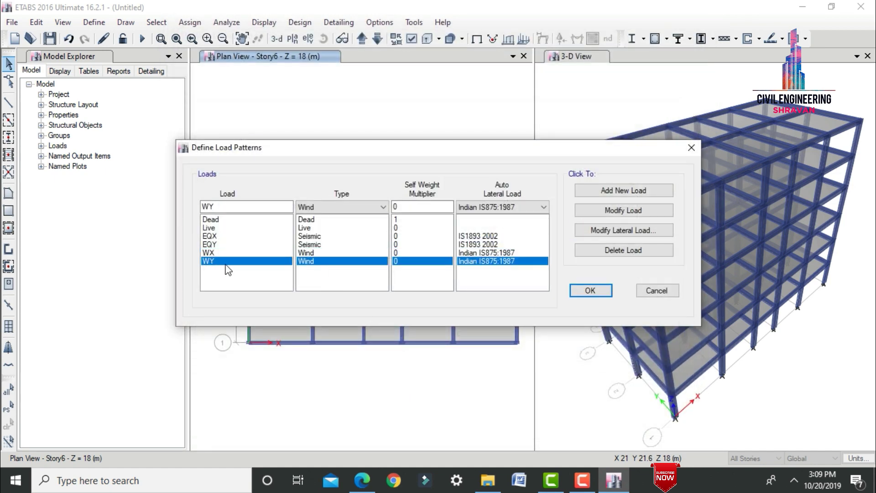
click(593, 230)
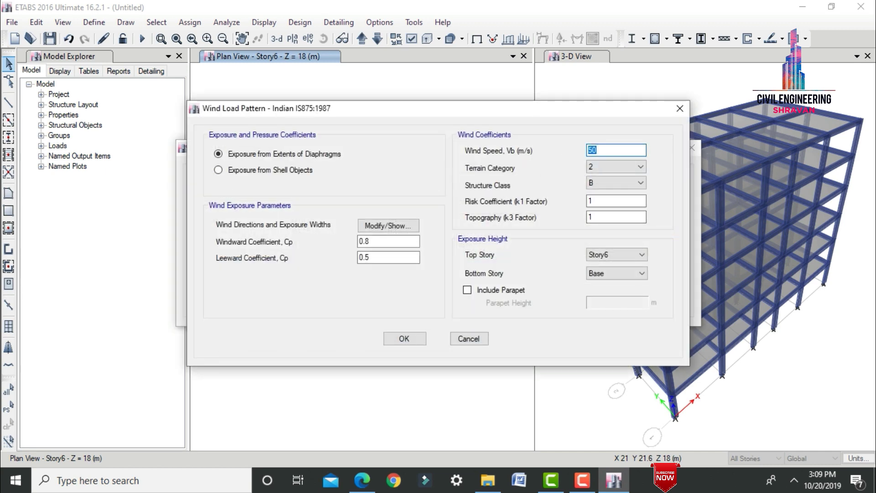
text(44)
click(607, 169)
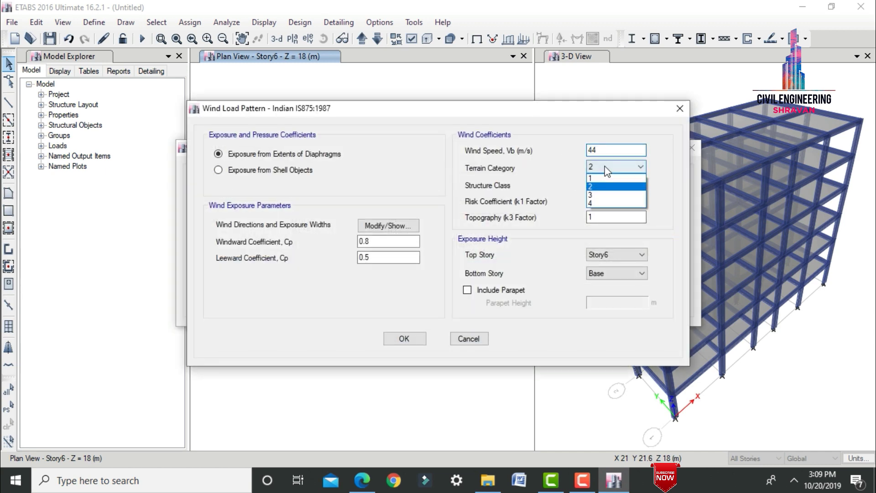
click(596, 195)
Set the WY wind direction angle to 90 deg in the exposure width data, and accept the wind settings and load patterns
click(386, 228)
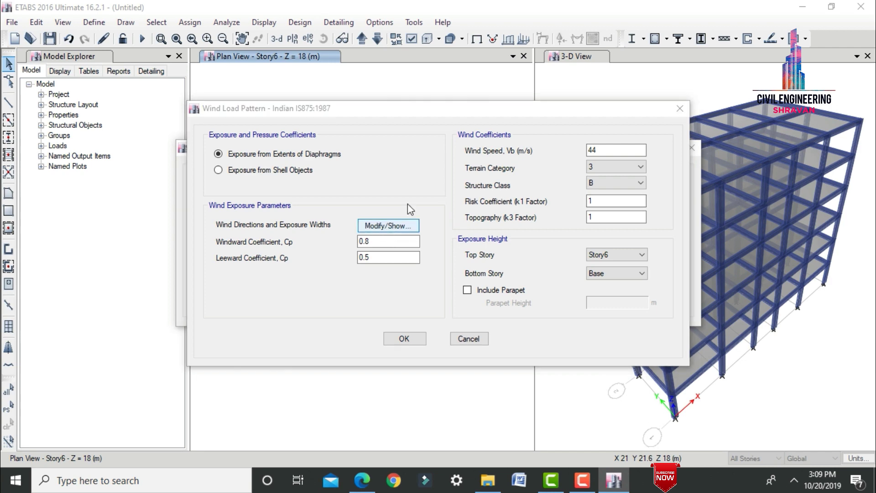
text(90)
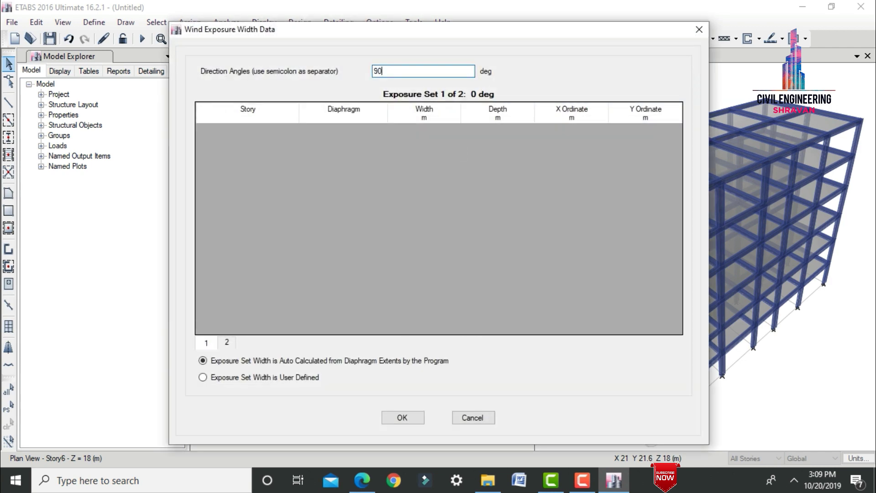
click(403, 417)
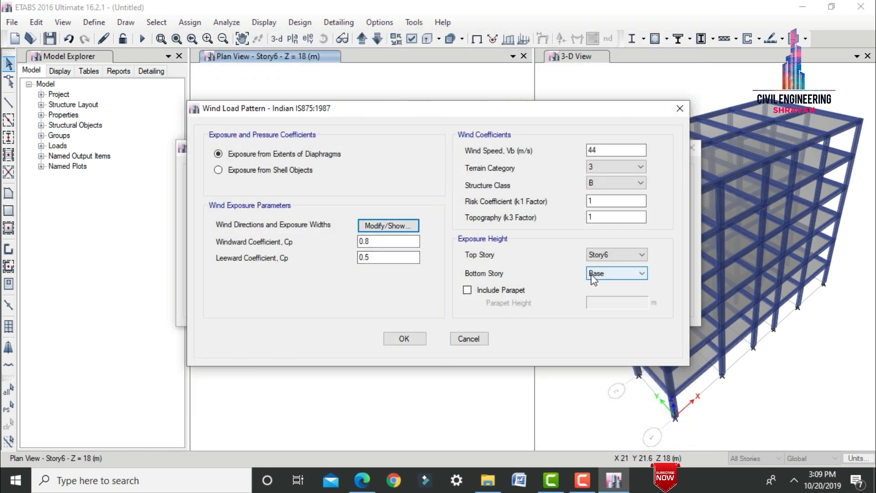
click(416, 337)
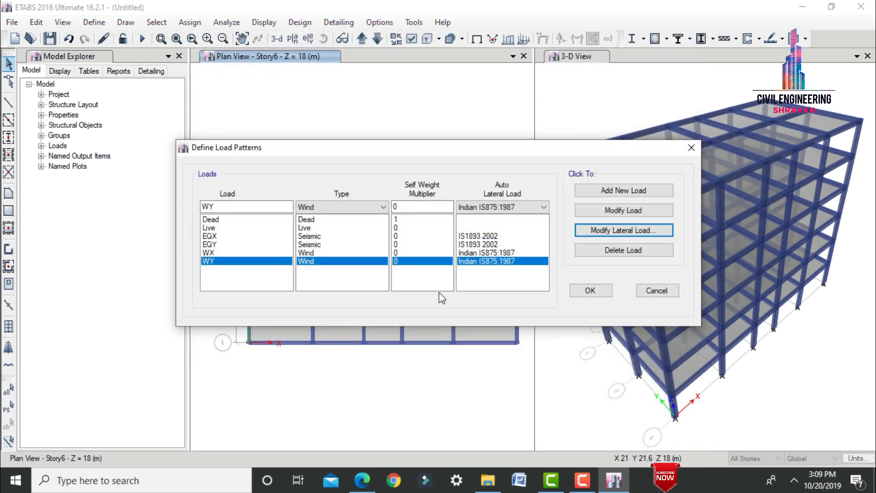
click(590, 291)
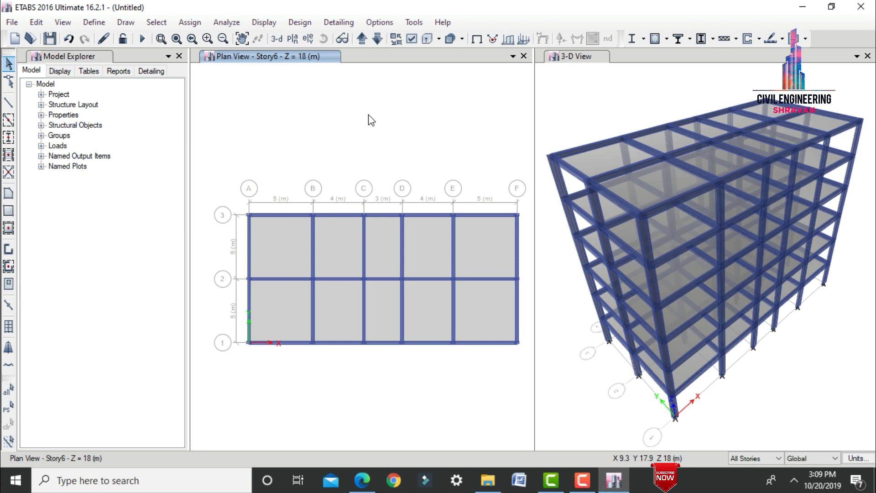
Select the entire model and open the joint force assignment for the Dead pattern, with loads added to the existing ones
key(ctrl+a)
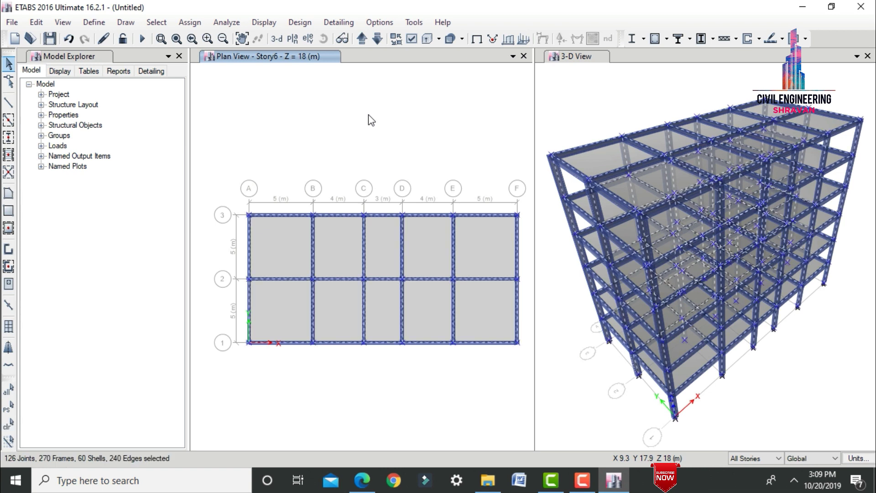
click(195, 26)
mouse_move(216, 126)
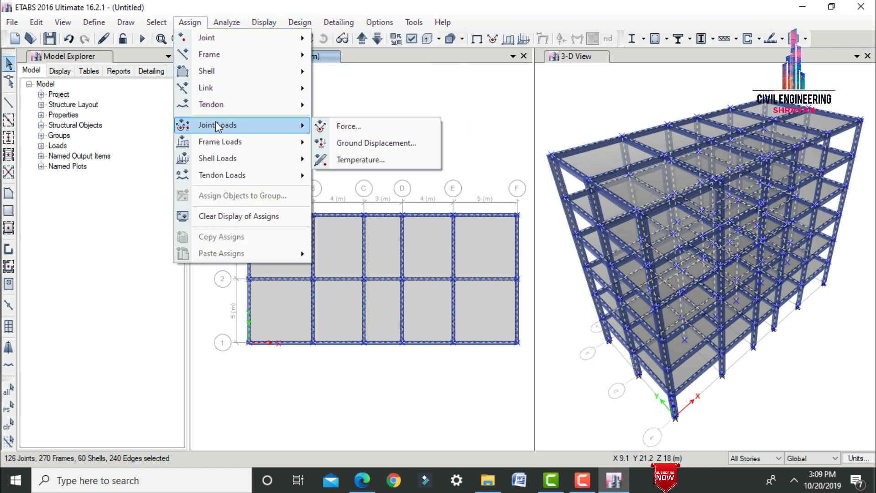
click(350, 126)
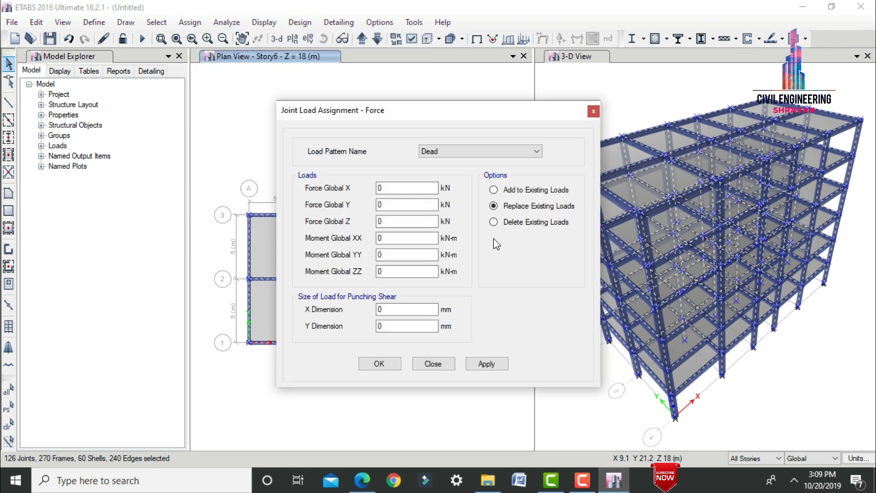
click(493, 189)
Apply Dead joint loads of 1 kN in global X, Y and Z and moments of 1 kN-m about XX, YY and ZZ
drag(400, 189, 373, 199)
text(1)
key(Tab)
text(1)
key(Tab)
text(1)
key(Tab)
text(1)
key(Tab)
text(1)
key(Tab)
text(1)
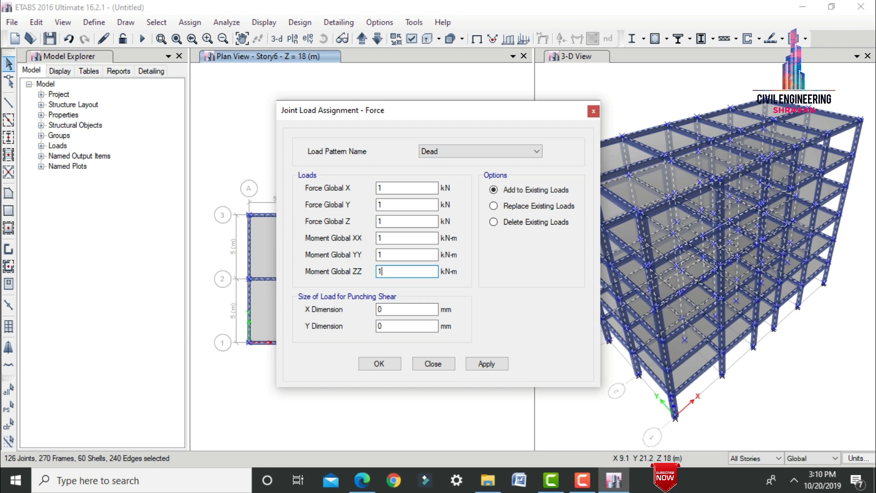
click(475, 365)
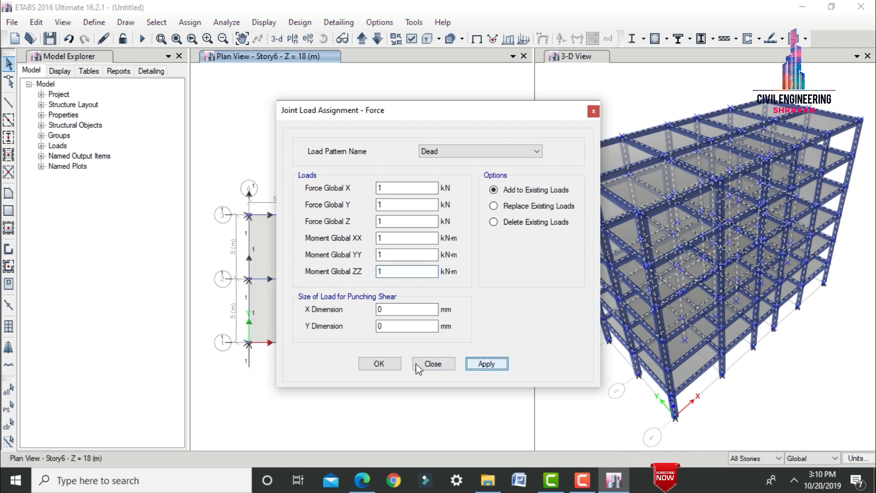
click(373, 363)
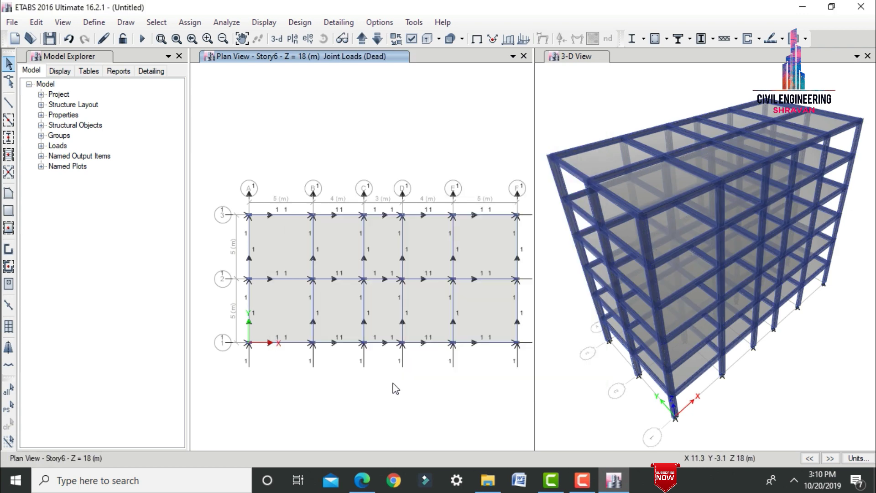
Switch to Calculator, compute the beam self-weight as 0.23 × 0.35 × 25, and return to the ETABS model
click(124, 489)
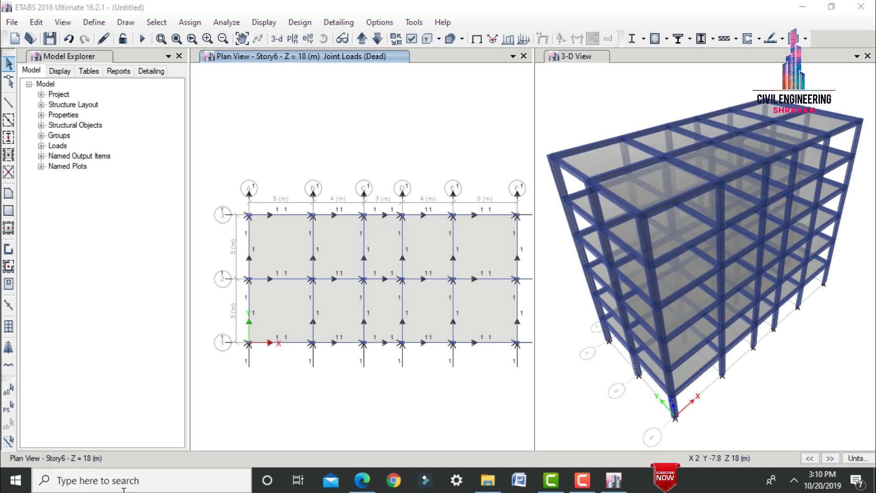
text(cal)
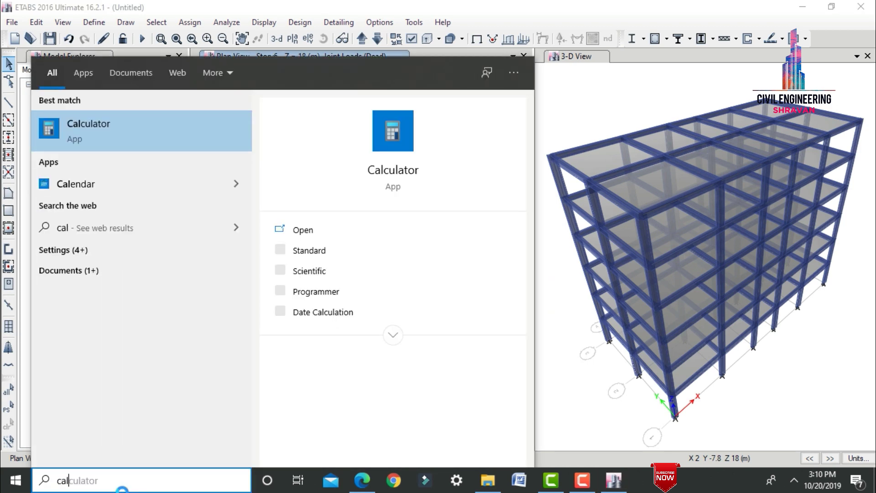
key(Return)
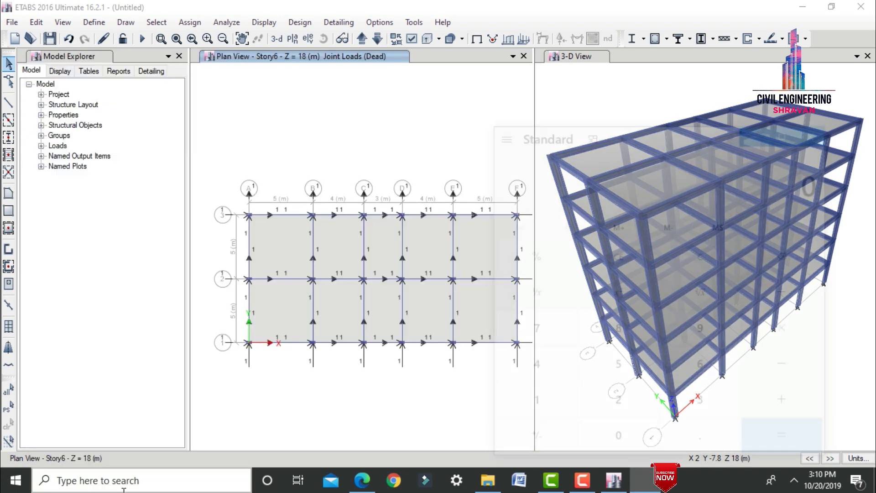
text(.23)
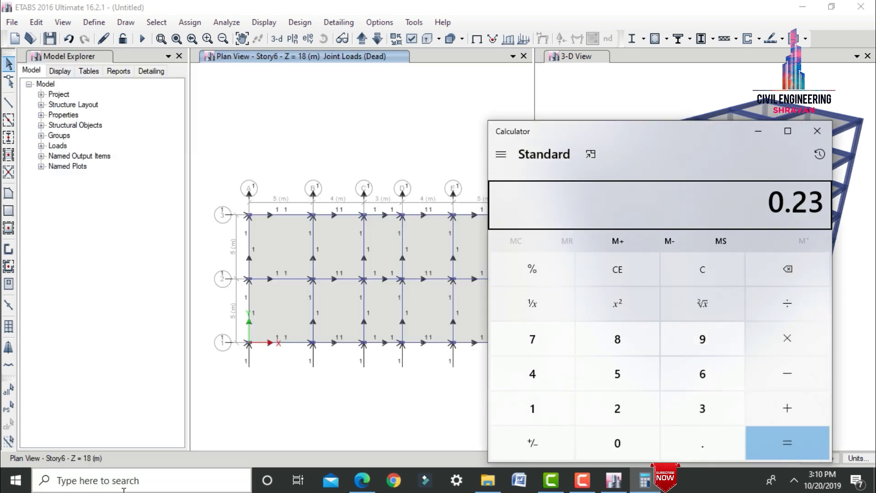
text(*)
text(0.)
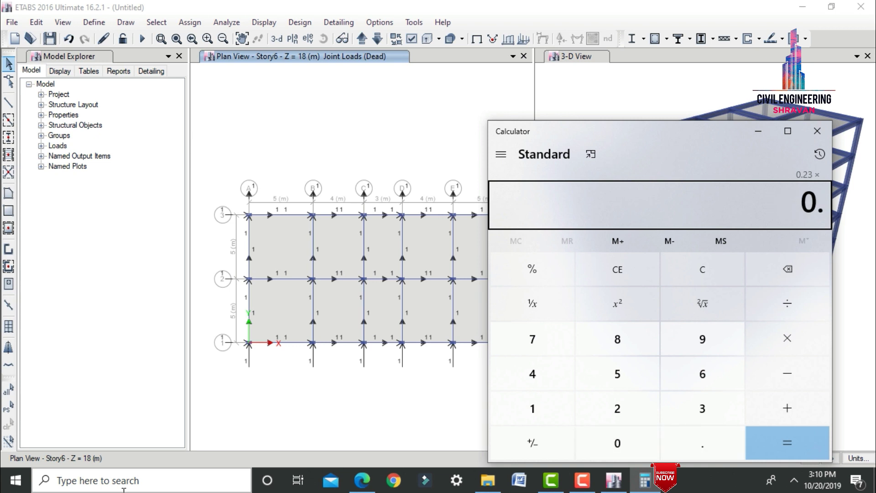
text(35)
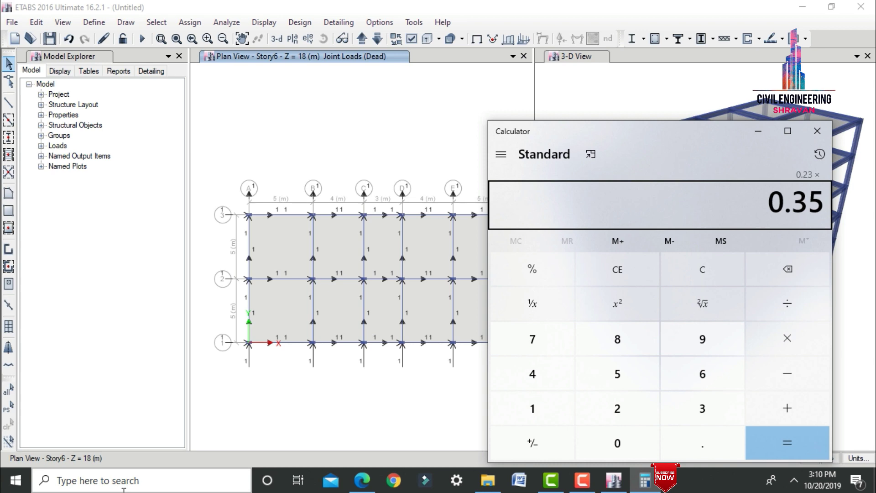
text(*25)
key(Return)
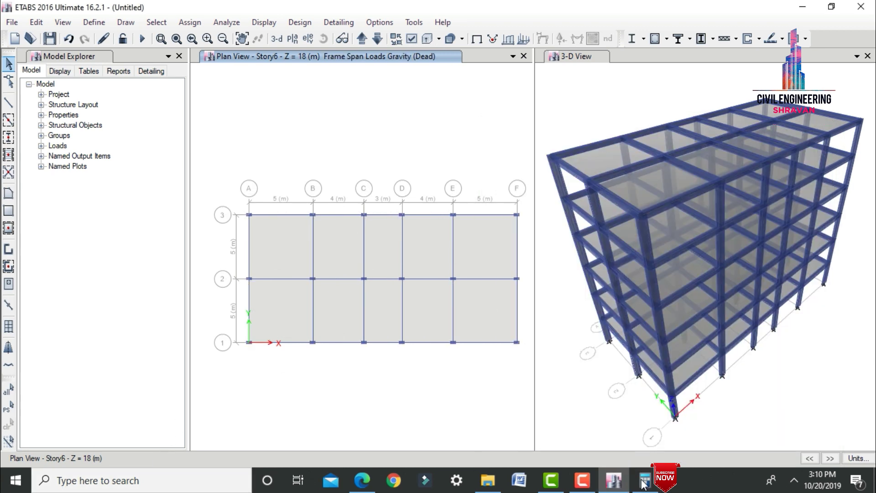
click(644, 480)
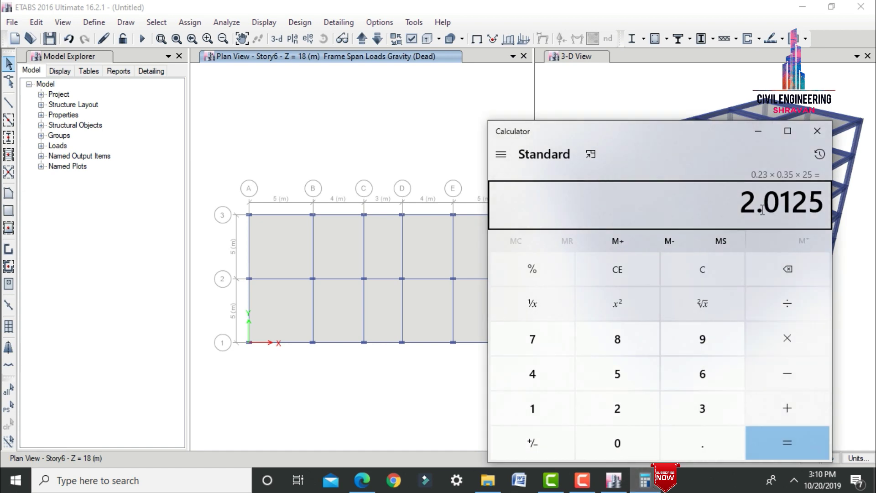
click(419, 108)
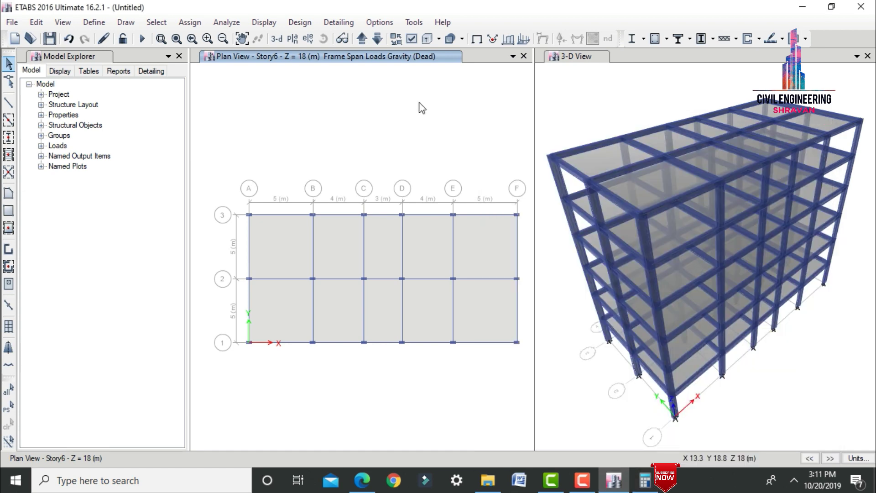
Select all frames that have the B0.23X0.35 beam section
click(156, 22)
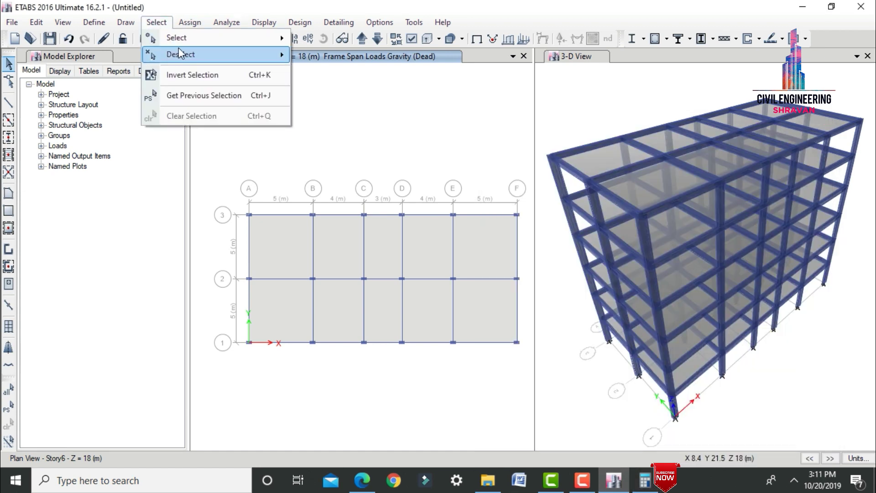
mouse_move(183, 41)
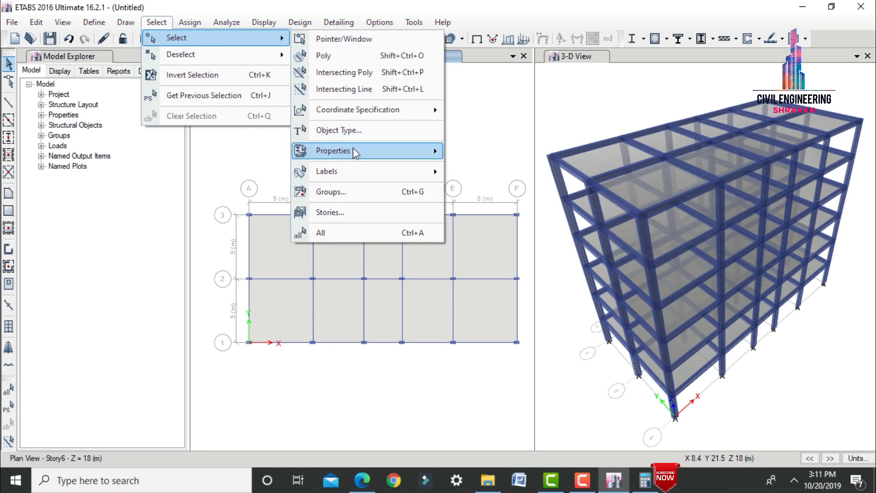
mouse_move(372, 147)
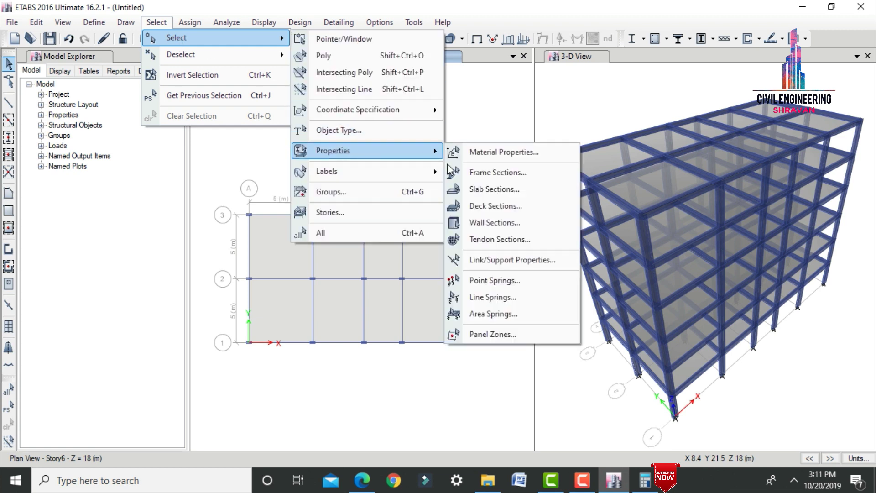
click(475, 173)
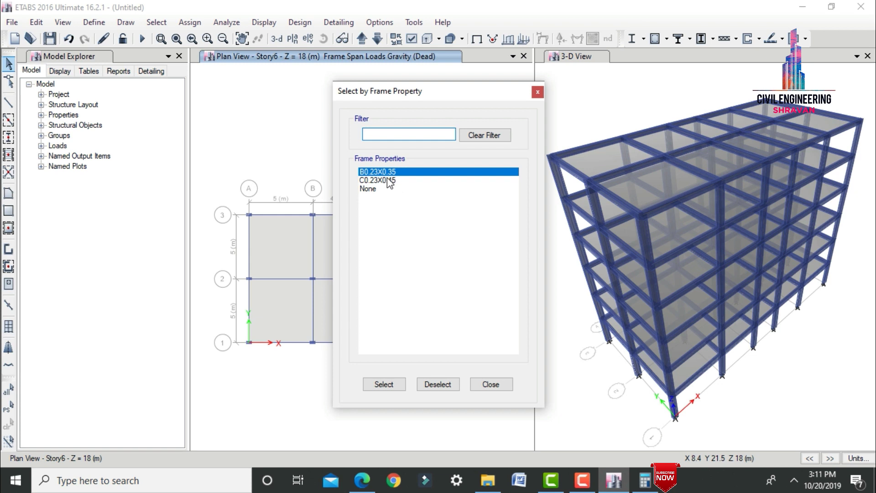
click(391, 386)
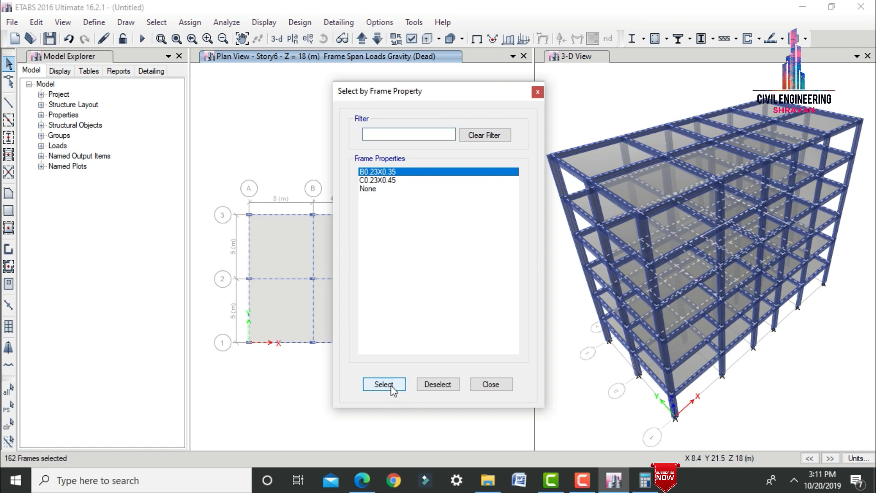
click(496, 385)
Assign a uniform Dead load of 2.013 kN/m in the gravity direction to the selected beams, adding to existing loads
click(189, 22)
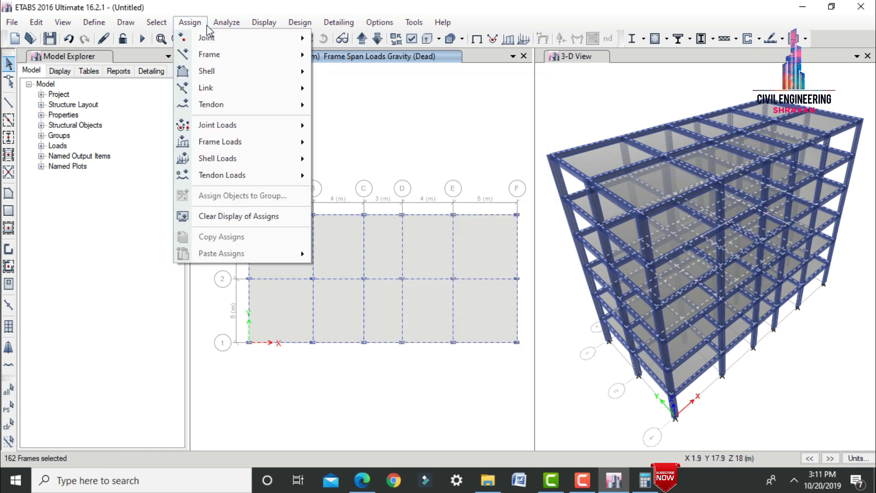
mouse_move(223, 141)
click(351, 157)
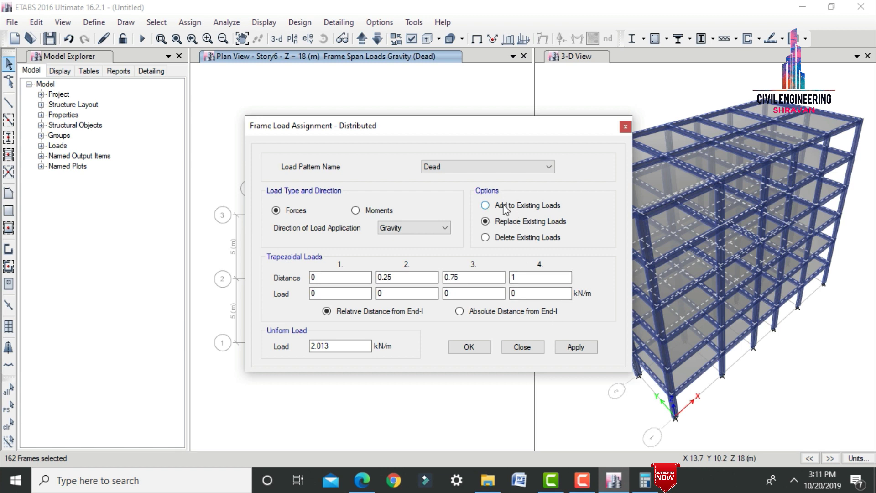
click(343, 350)
click(575, 348)
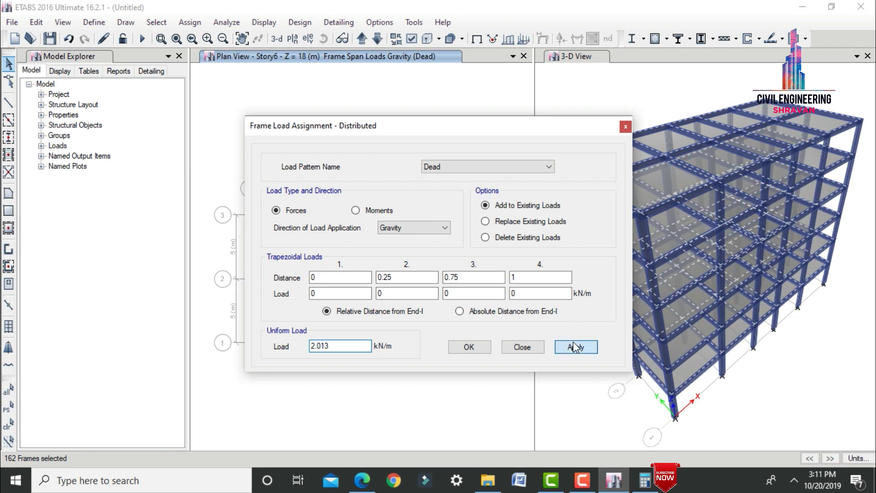
click(474, 346)
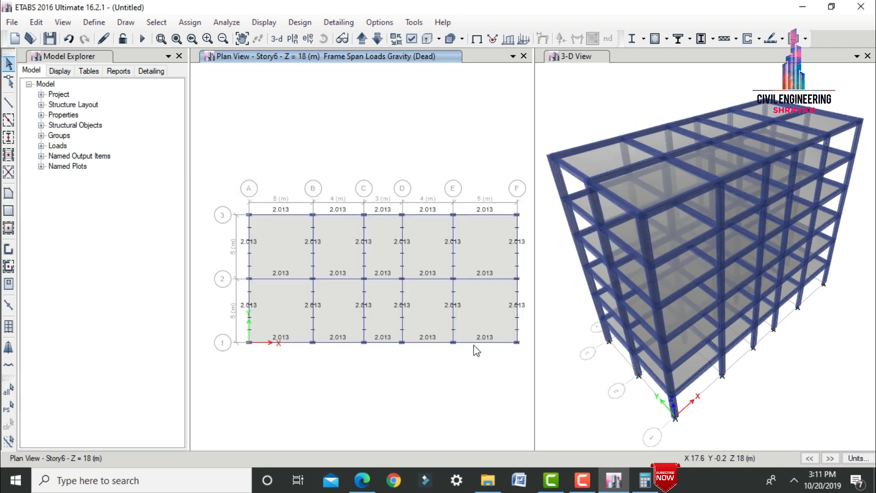
Switch to Calculator, compute the column self-weight as 0.23 × 0.45 × 25, and return to the ETABS model
click(637, 484)
text(0.)
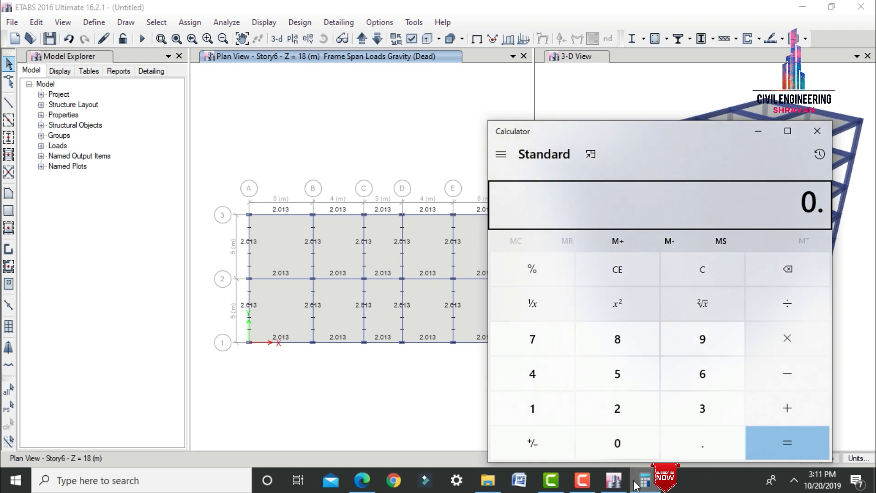
text(23*0.45)
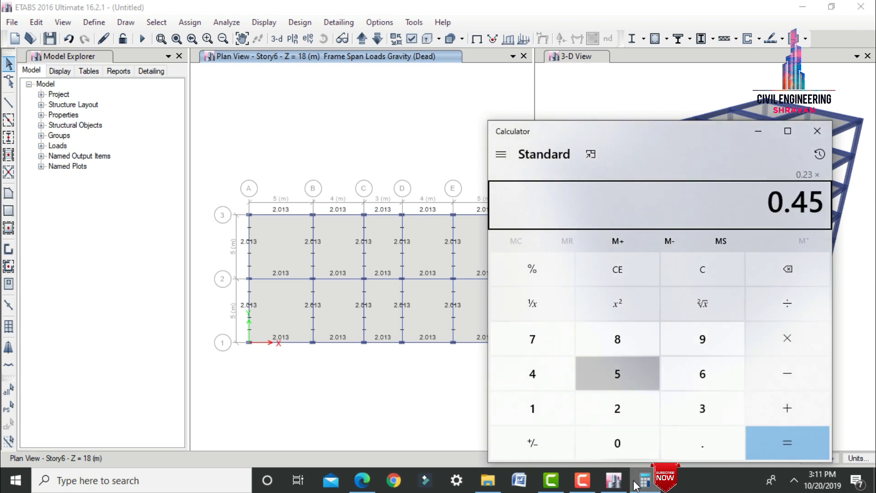
text(*25)
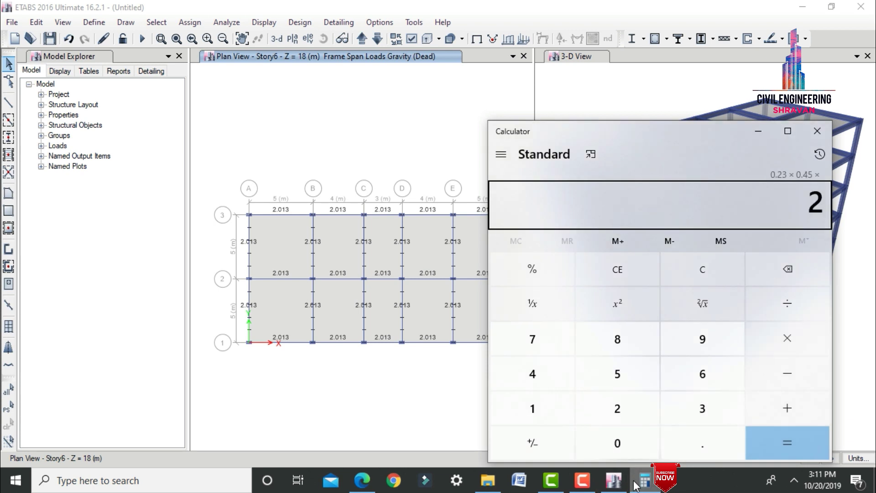
key(Return)
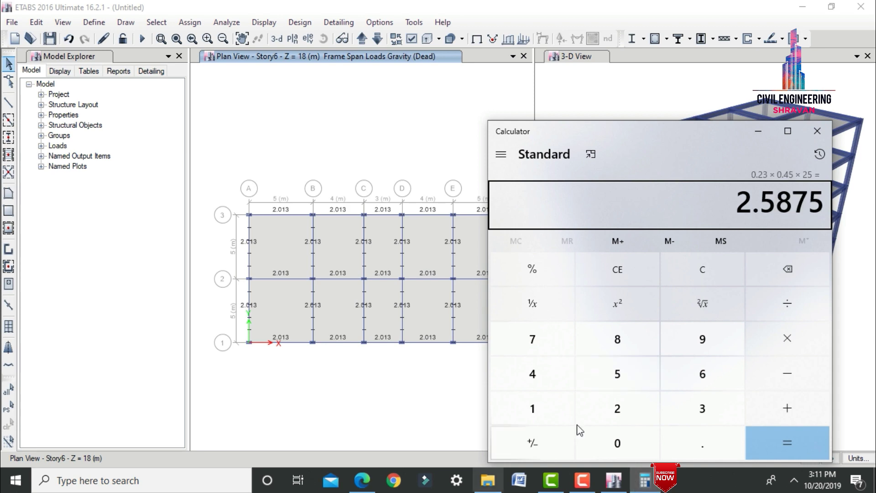
click(757, 133)
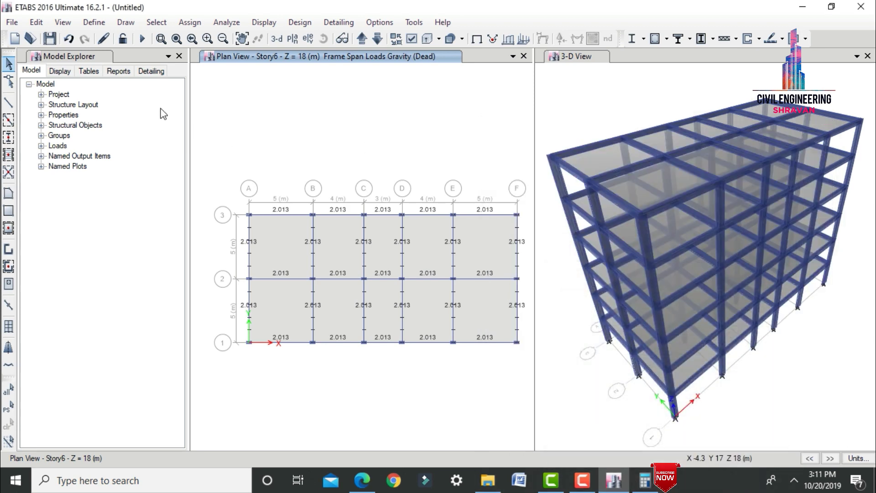
Select all frames that have the C0.23X0.45 column section
click(156, 22)
mouse_move(175, 39)
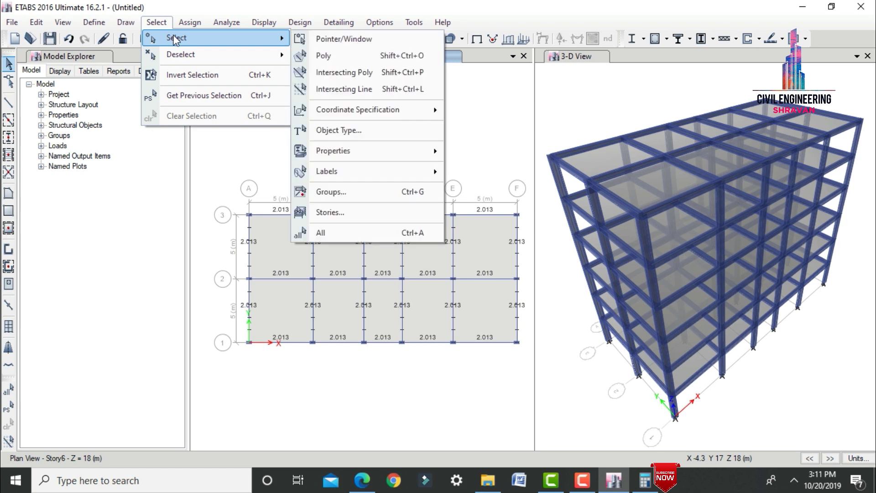
mouse_move(334, 150)
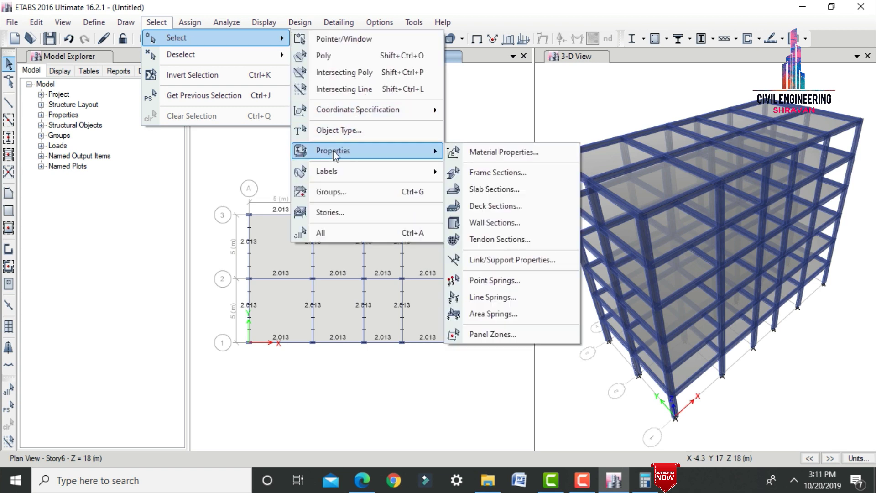
click(493, 169)
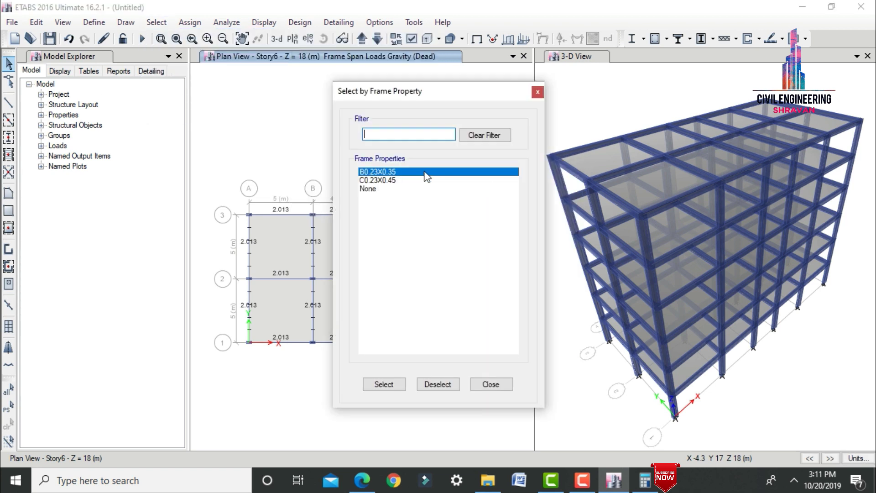
click(386, 181)
click(383, 384)
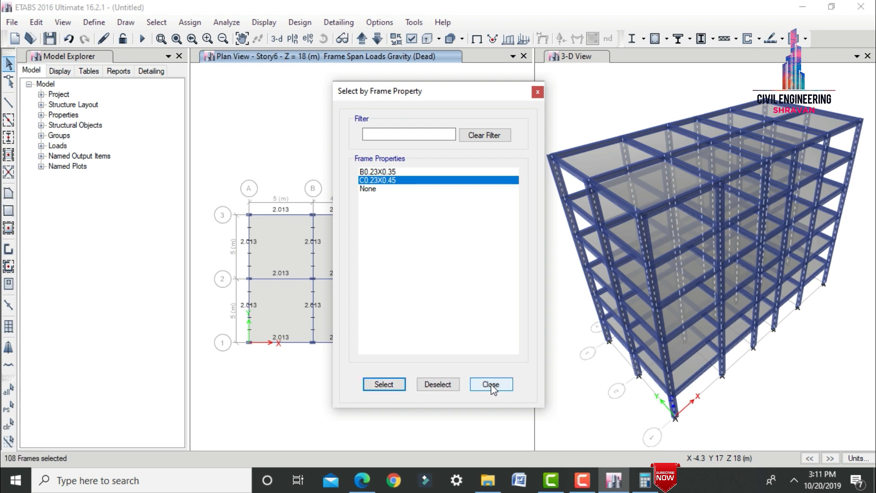
click(491, 384)
Assign a uniform Dead load of 2.5875 kN/m in the gravity direction to the selected columns, adding to existing loads
click(189, 22)
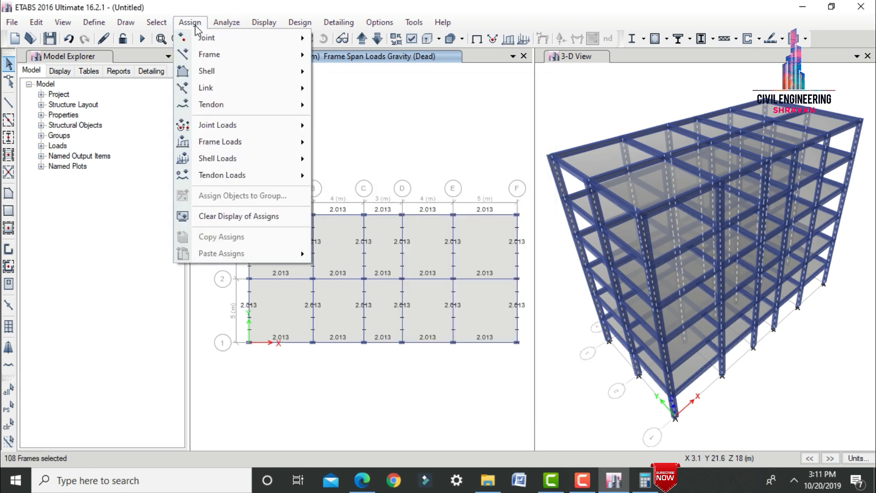
mouse_move(213, 146)
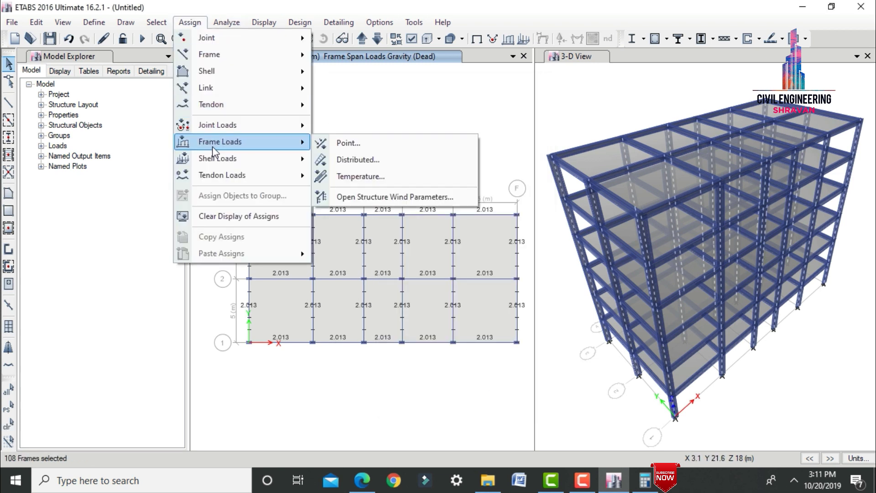
click(356, 160)
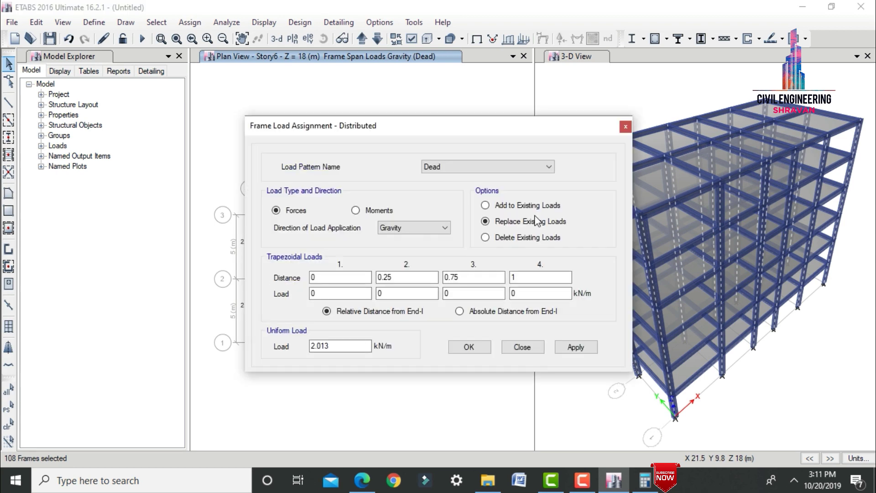
click(507, 206)
click(644, 480)
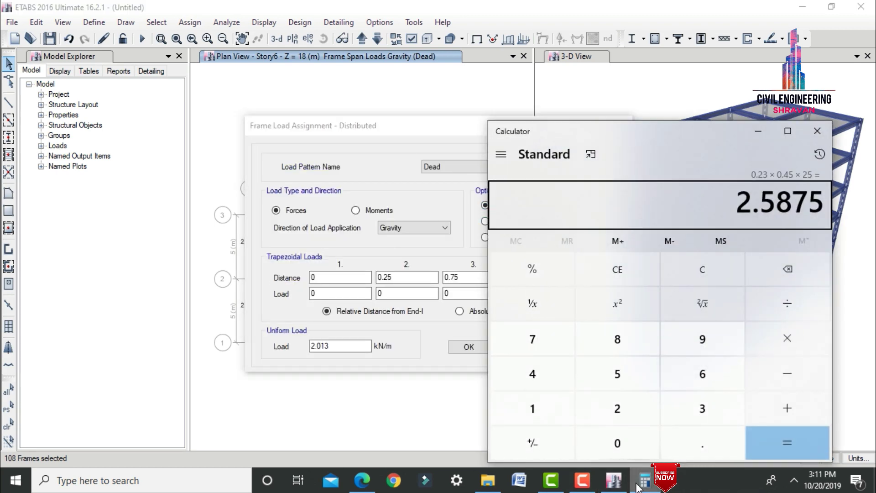
click(644, 481)
drag(333, 347, 274, 347)
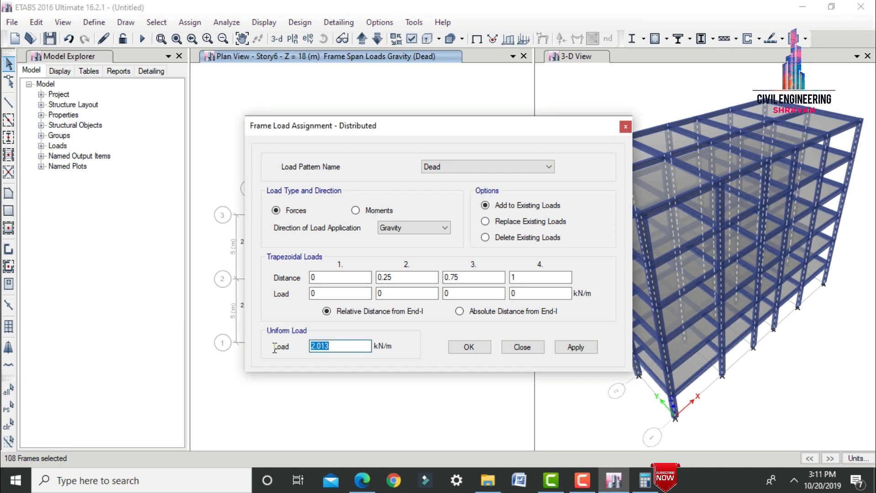
text(2.5875)
click(580, 345)
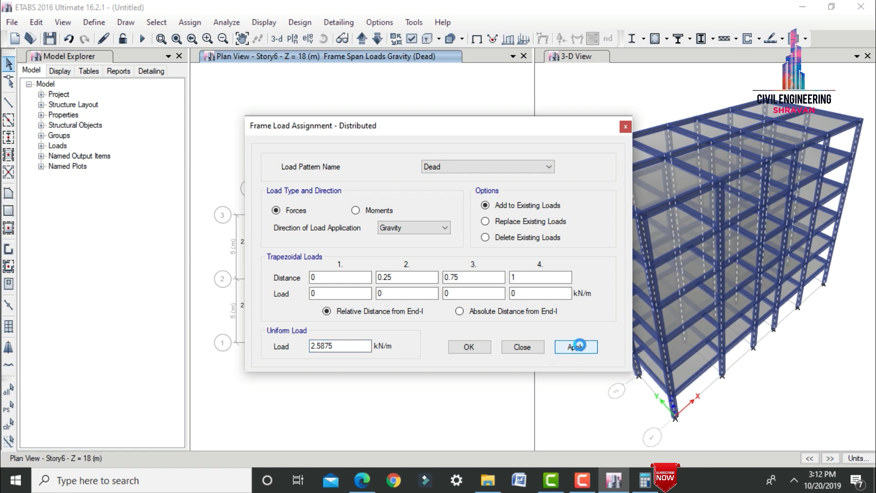
click(469, 348)
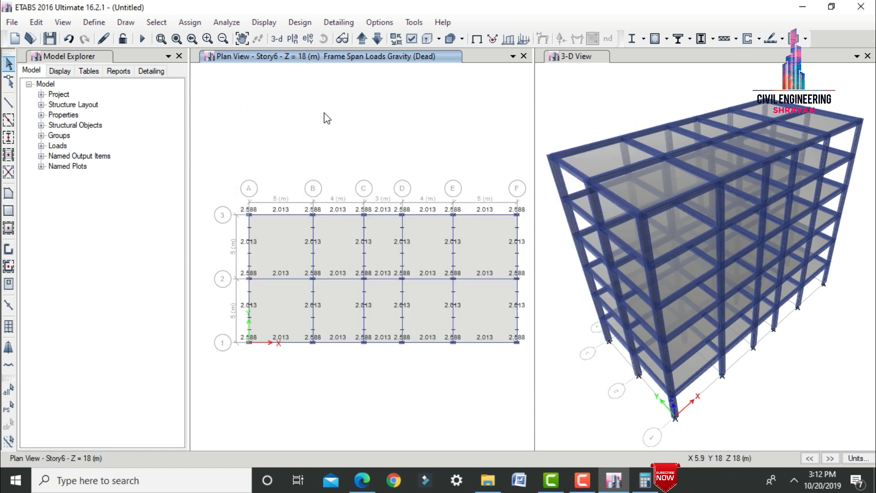
Switch to Calculator, compute the slab self-weight as 0.15 × 25, and return to the ETABS model
click(646, 483)
text(.15)
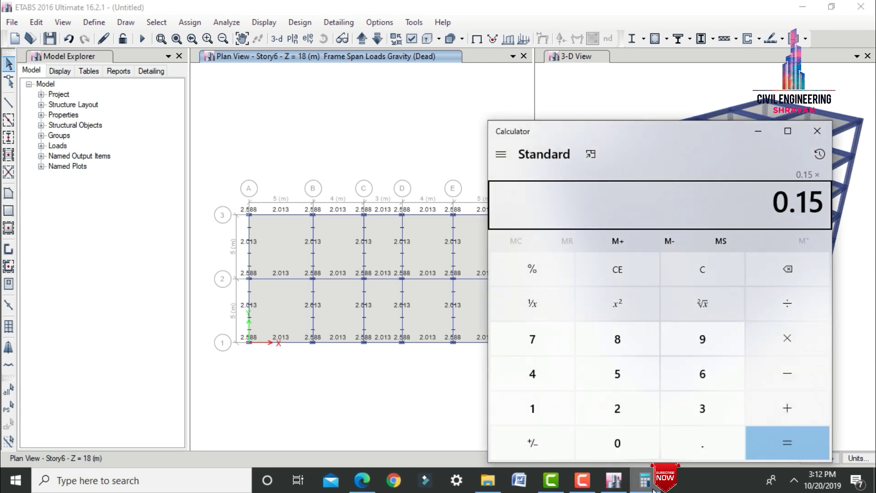
text(25)
key(Return)
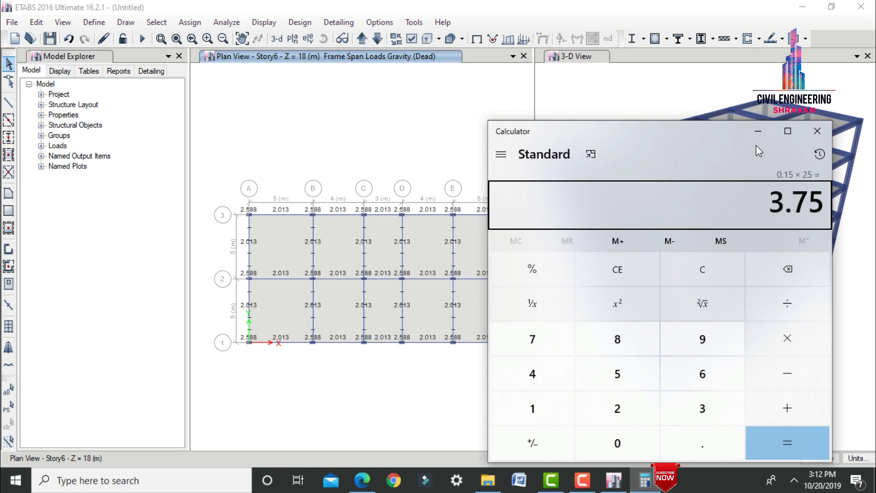
click(759, 131)
Select all slabs that have the S150 slab section
click(156, 21)
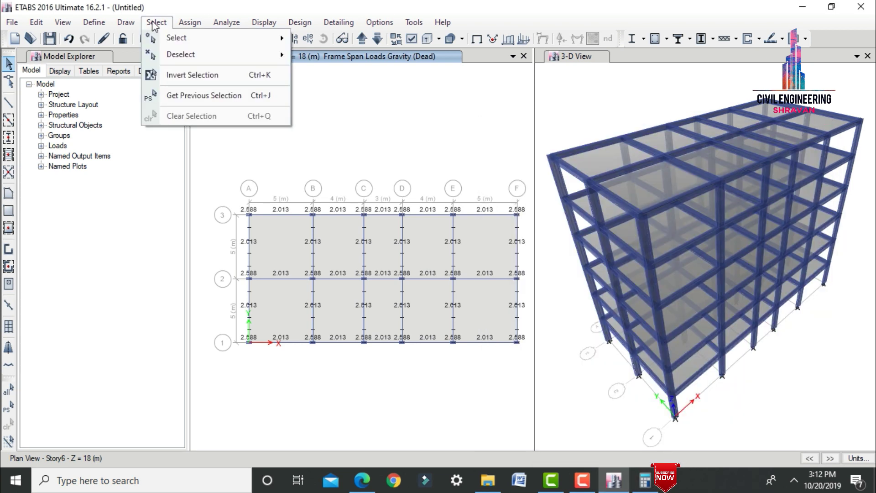
mouse_move(171, 37)
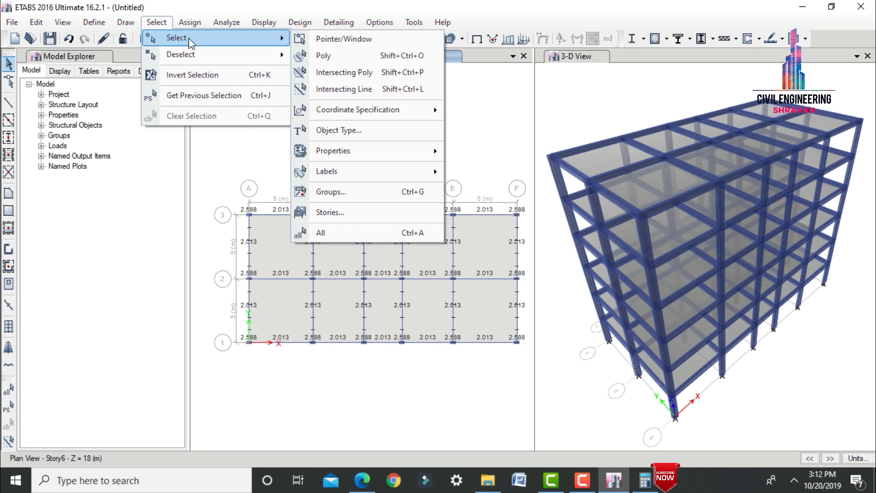
mouse_move(340, 150)
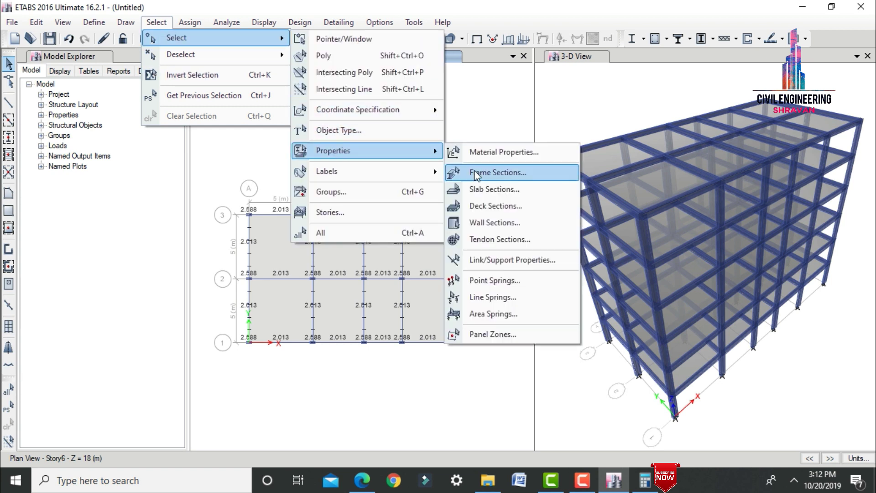
click(484, 189)
click(370, 151)
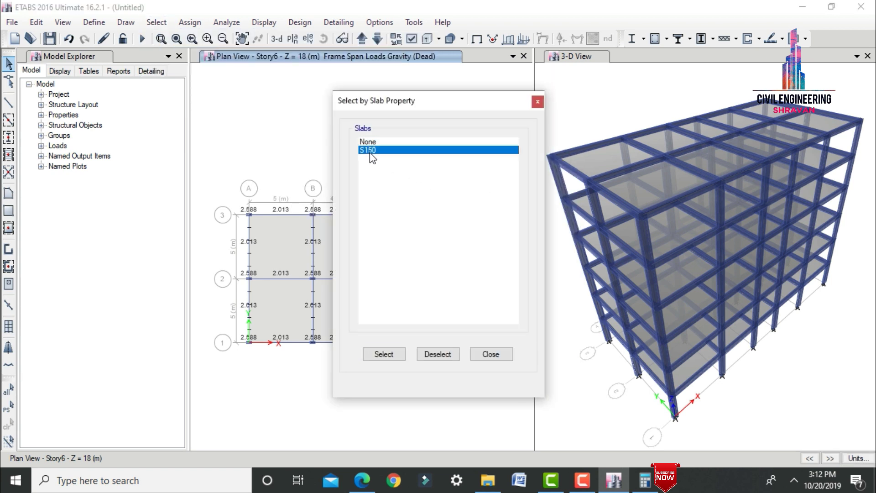
click(385, 355)
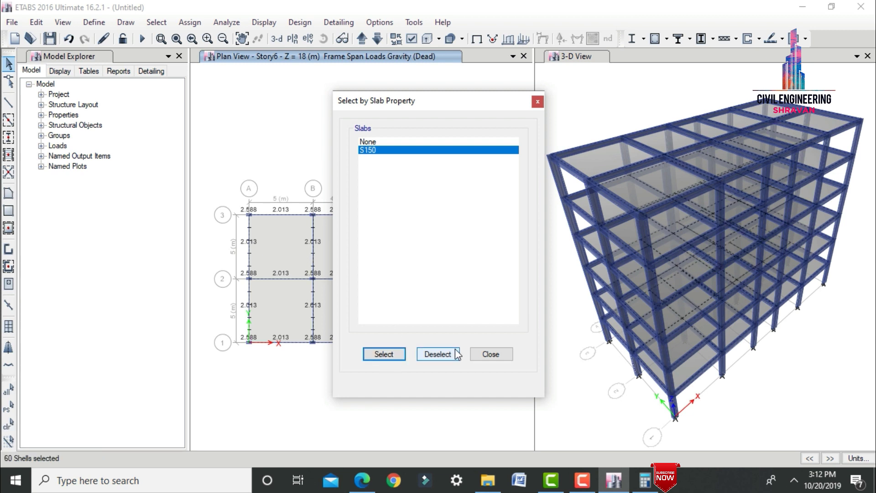
click(491, 354)
Assign a uniform Dead shell load of 3.75 kN/m² in the gravity direction to the selected slabs, adding to existing loads
click(189, 22)
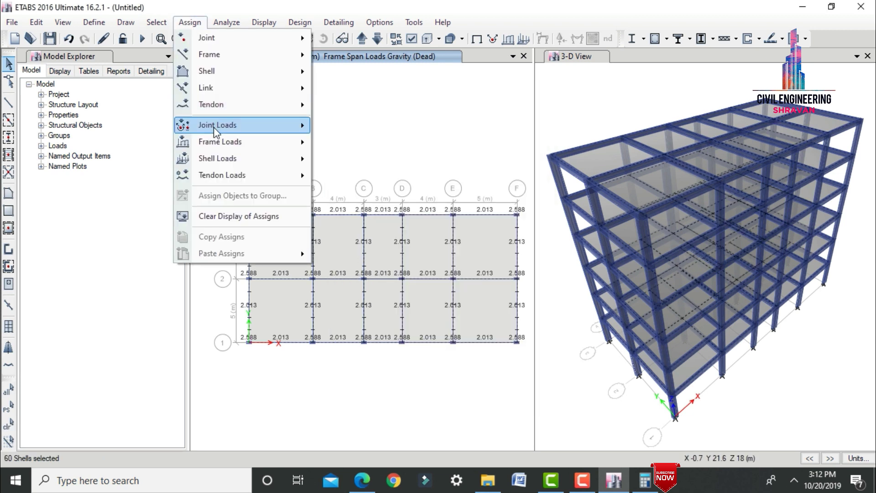
mouse_move(210, 153)
click(347, 176)
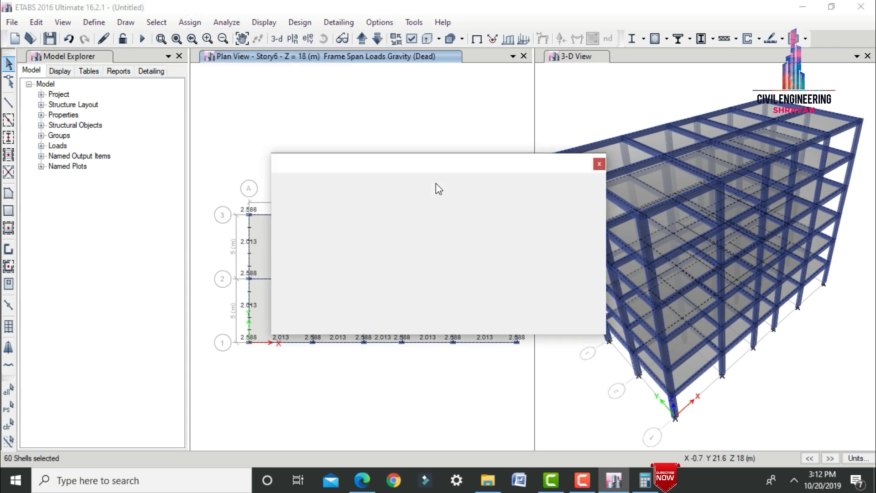
click(489, 246)
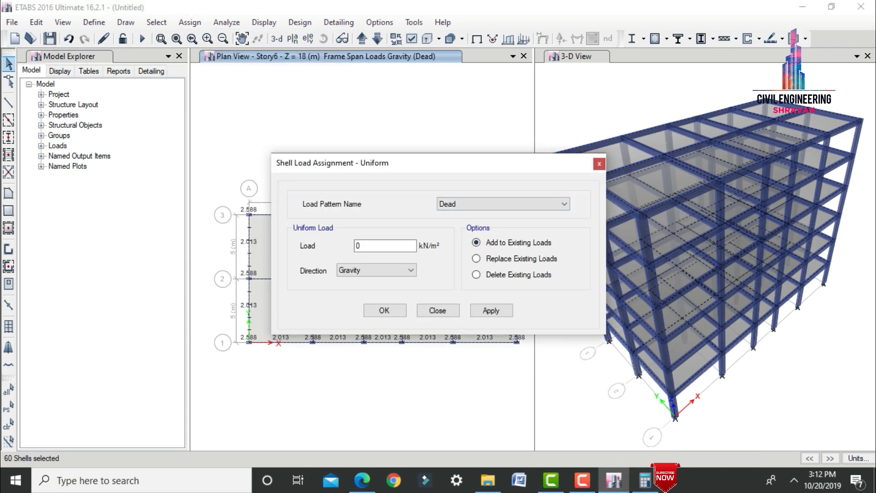
click(645, 480)
click(647, 483)
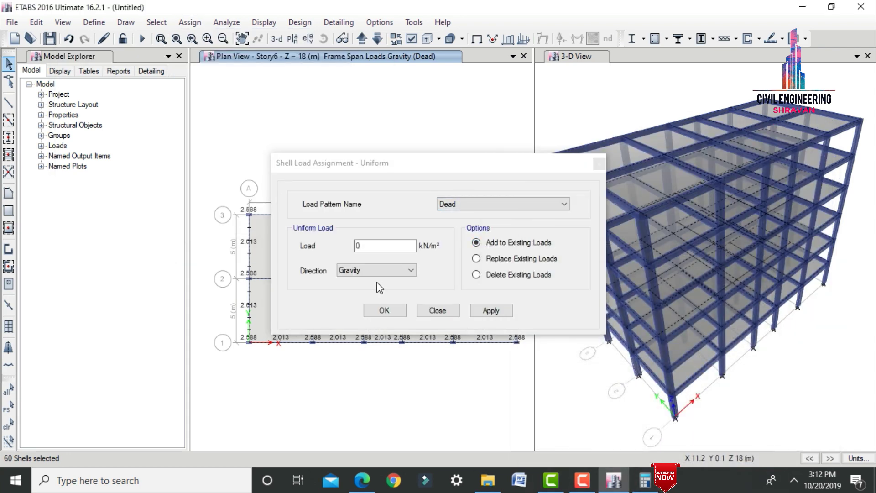
double_click(368, 249)
text(3.75)
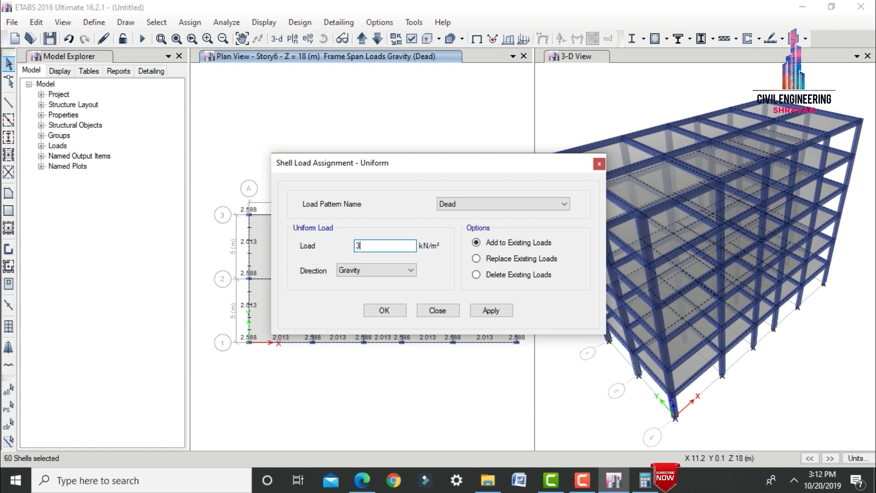
click(490, 311)
click(384, 311)
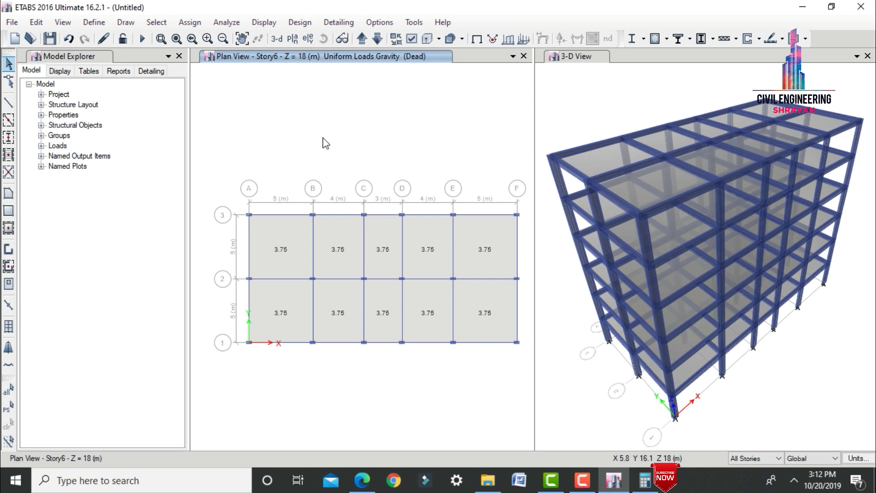
Reselect the previously selected slabs and assign a uniform Live shell load of 3 kN/m² in the gravity direction, adding to existing loads
click(10, 407)
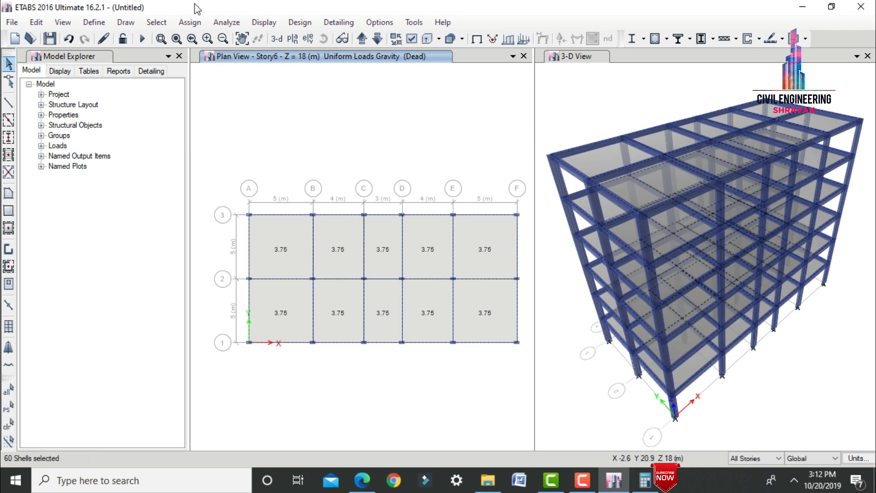
click(190, 22)
mouse_move(236, 163)
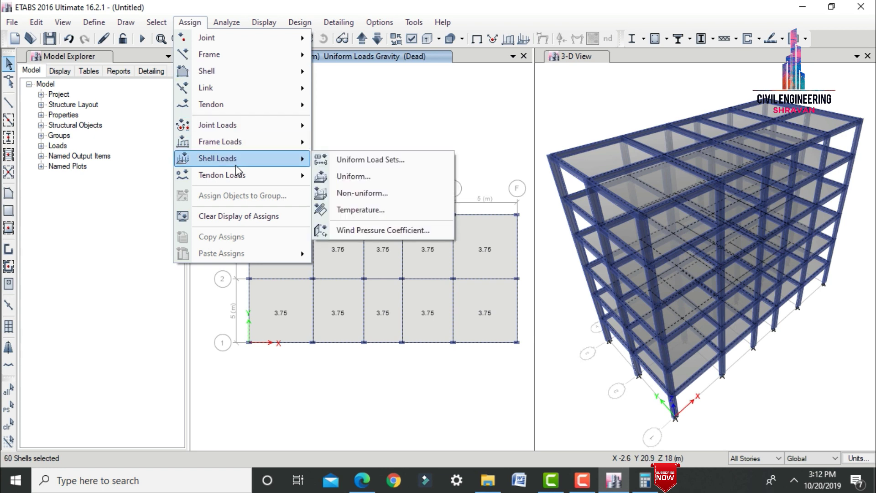
click(344, 180)
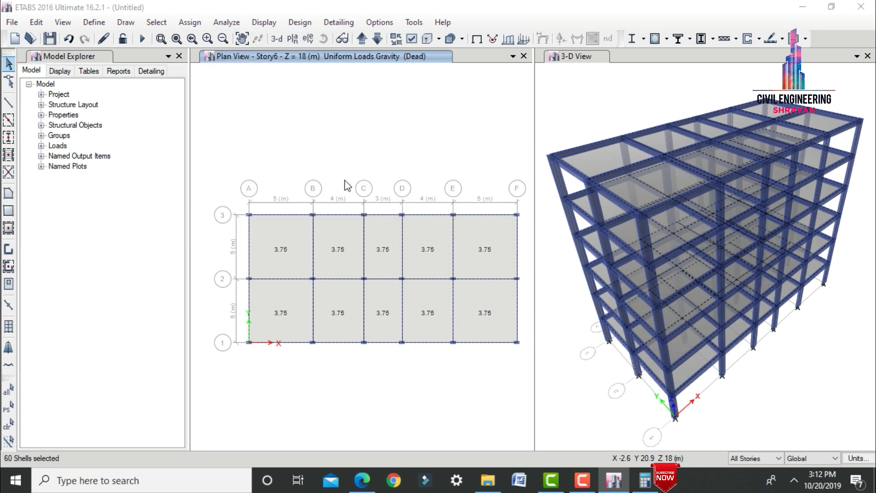
click(474, 201)
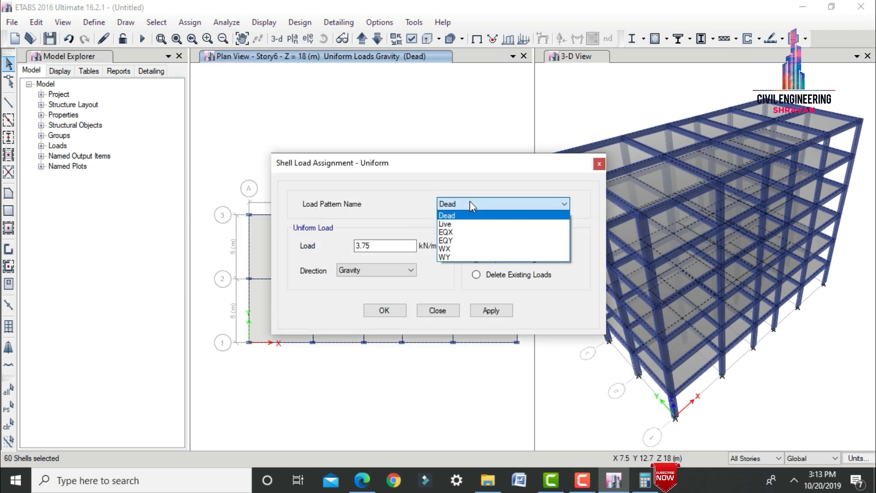
click(458, 224)
drag(389, 245, 300, 248)
text(3)
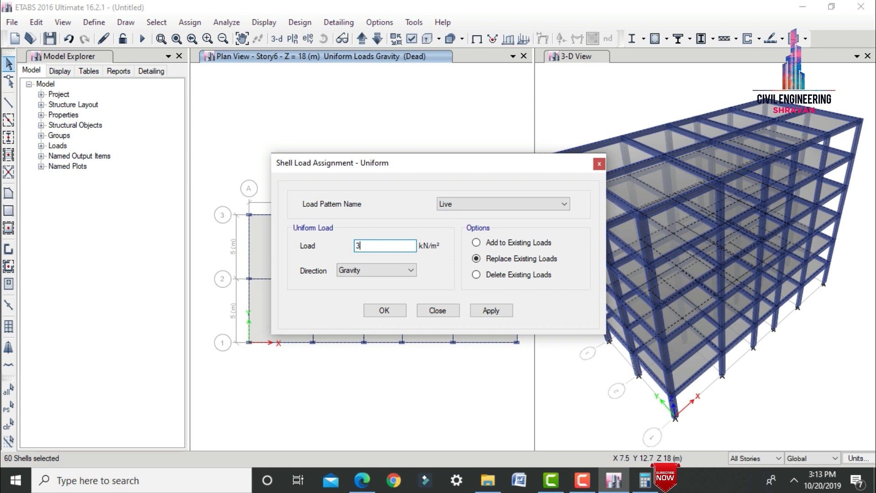
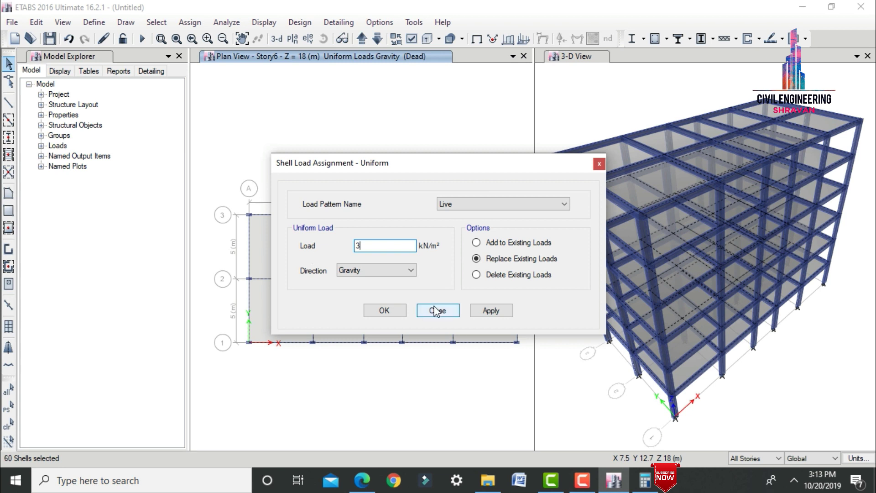
click(500, 247)
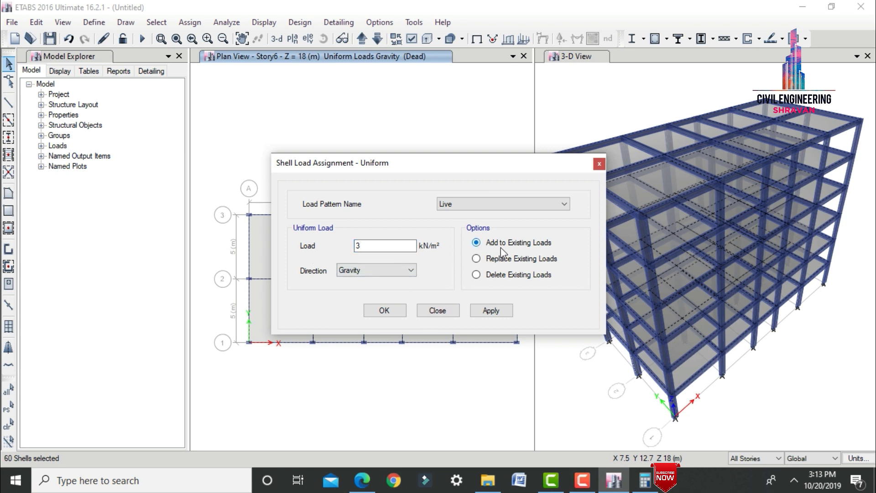
click(499, 313)
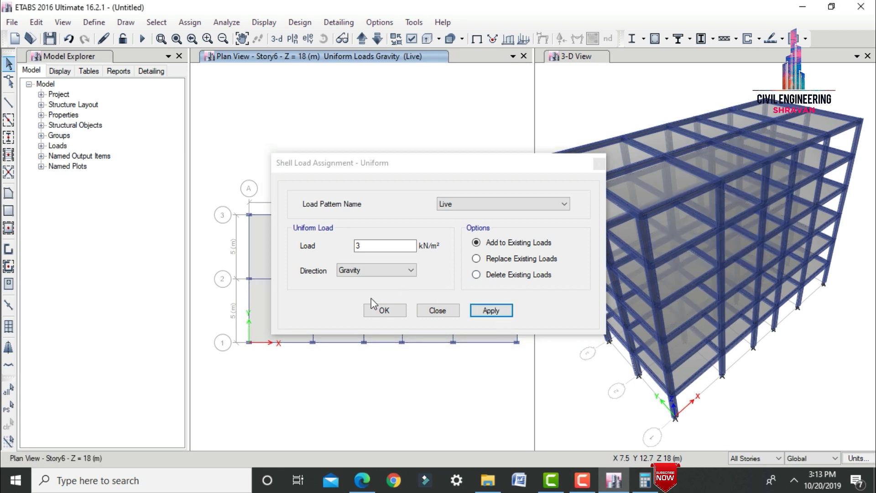
click(384, 311)
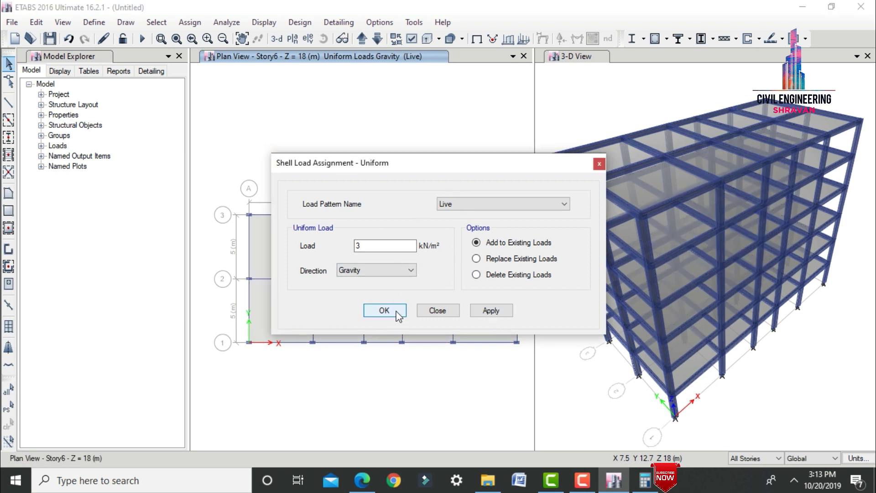
Select the whole model and assign a uniform EQX shell load of 1.5 kN/m² in the Global-X direction, adding to existing loads
key(ctrl+a)
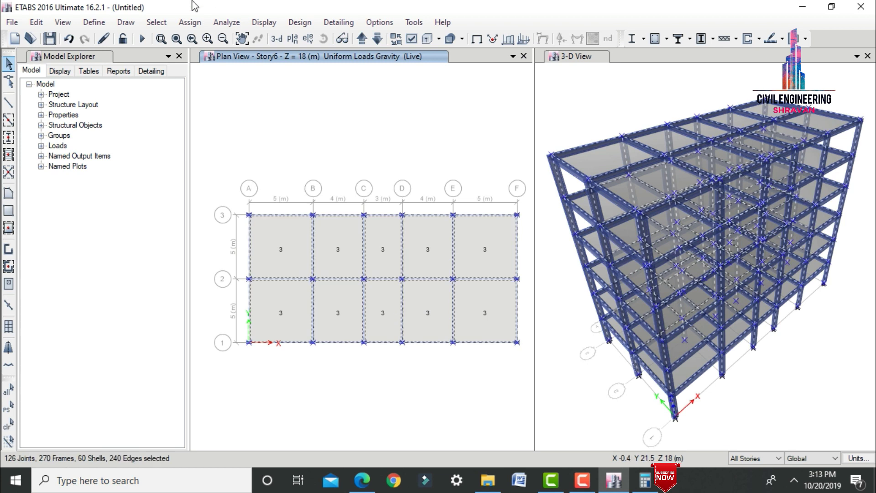
click(190, 21)
mouse_move(215, 156)
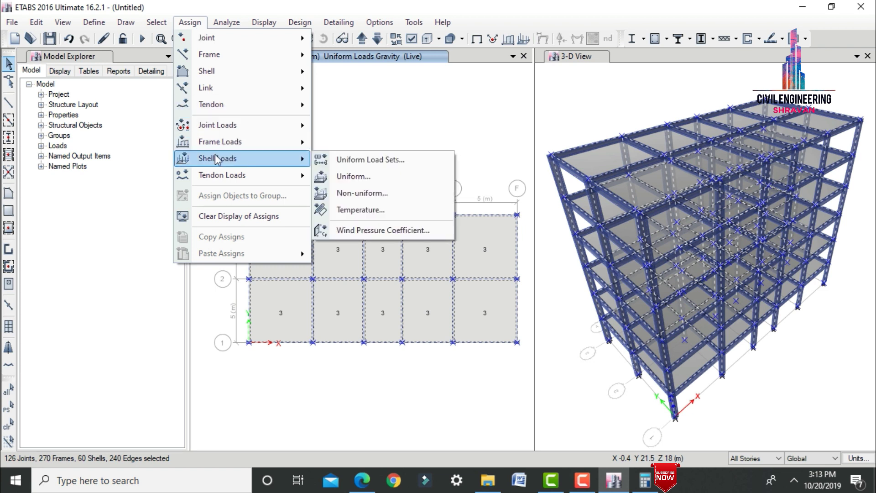
click(348, 174)
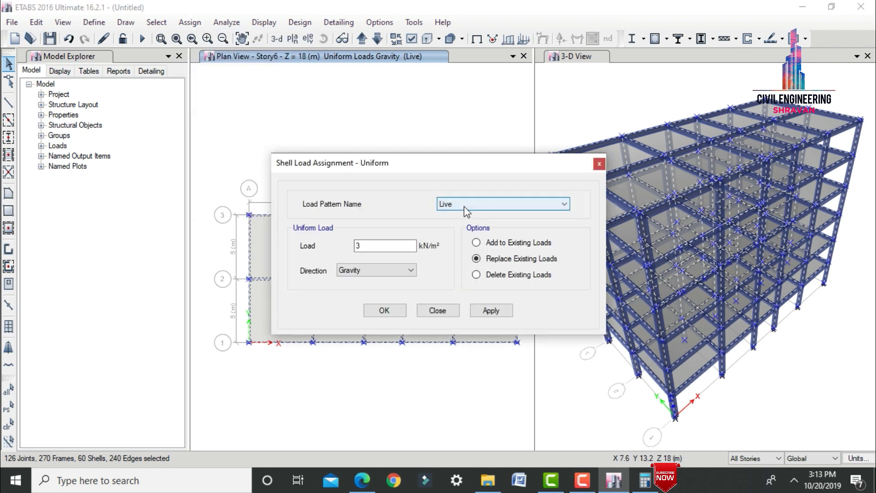
click(466, 205)
click(455, 233)
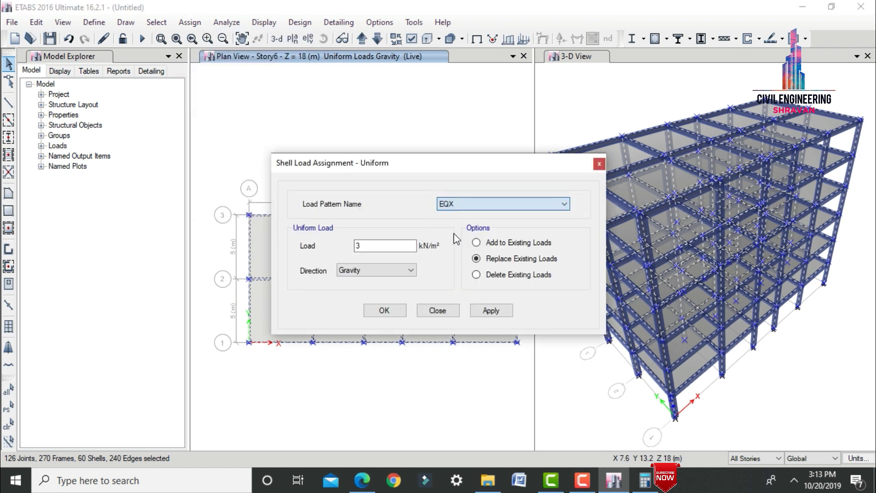
click(485, 246)
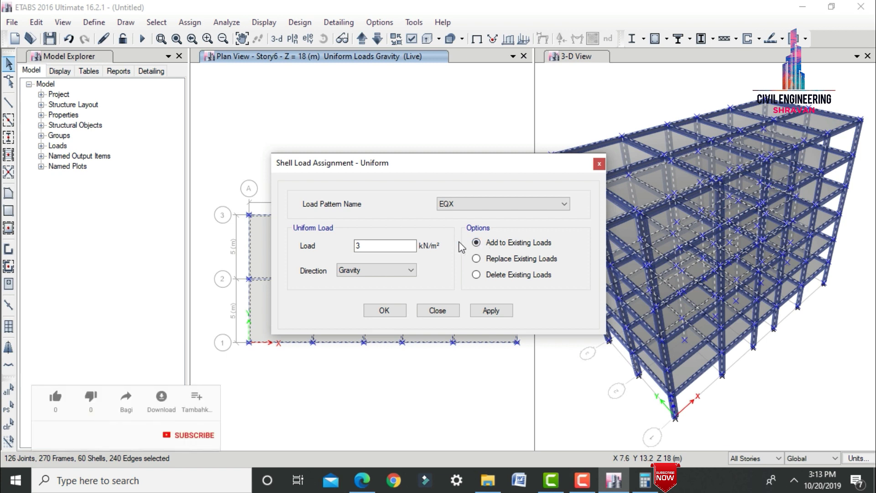
double_click(384, 245)
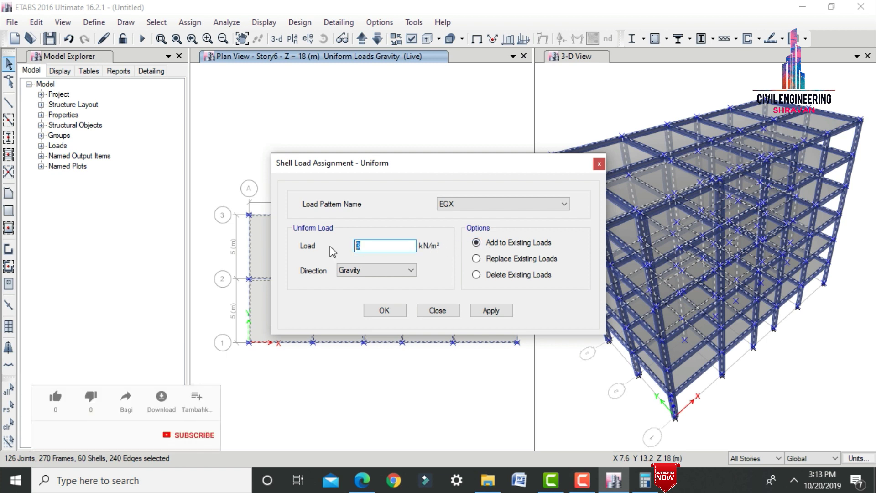
text(1.5)
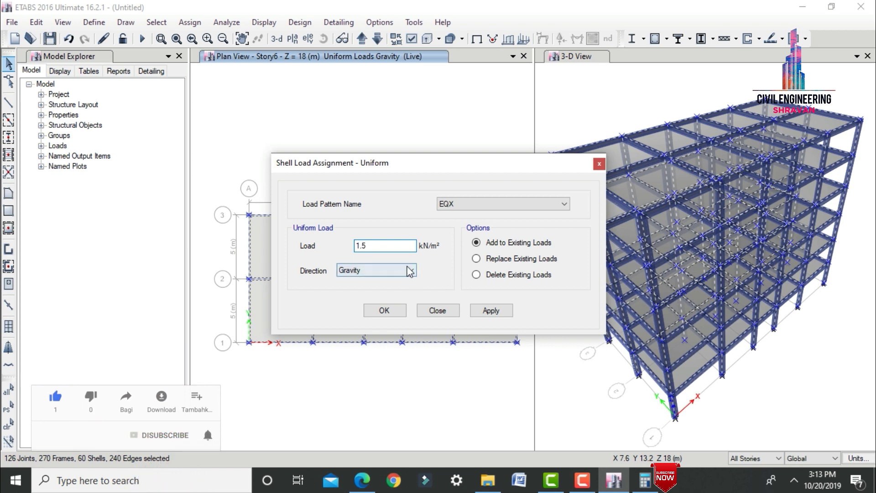
click(405, 271)
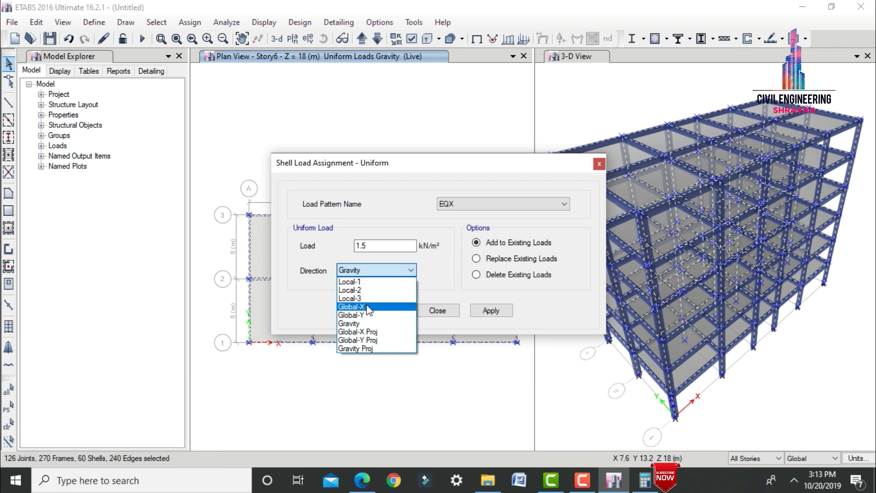
click(352, 307)
click(493, 310)
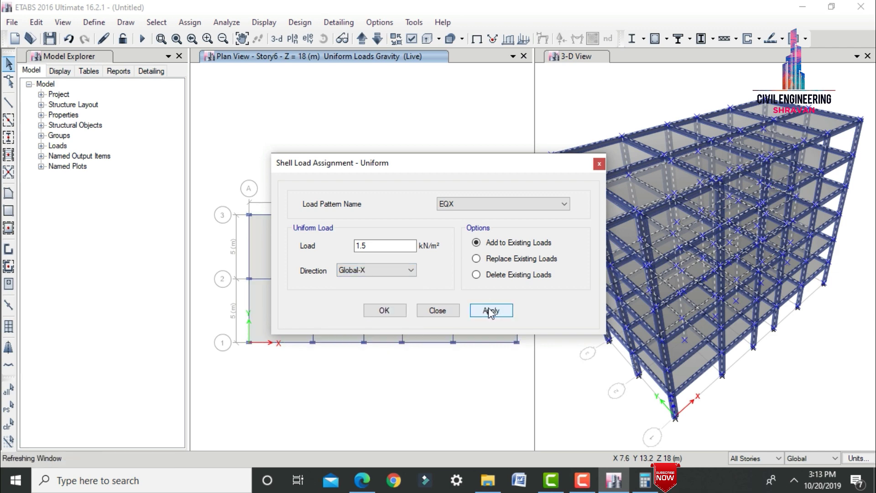
click(393, 311)
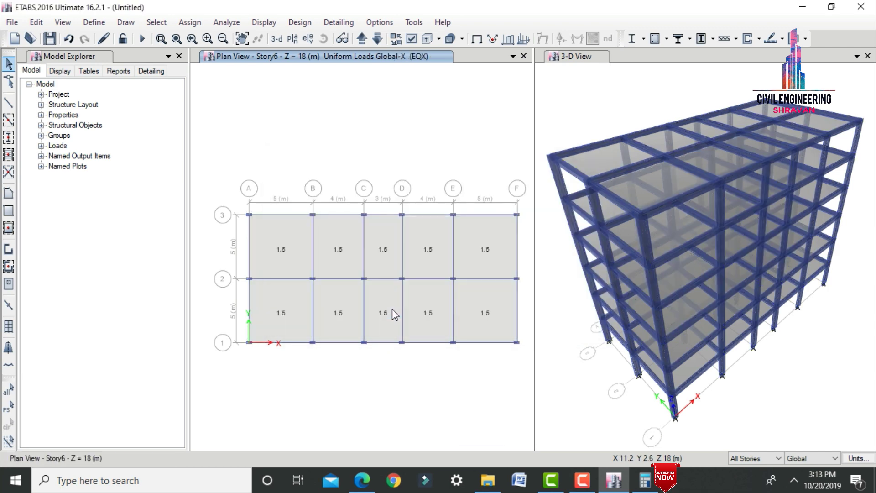
Select the whole model and assign a uniform EQY shell load of 1.5 kN/m² in the Global-Y direction, adding to existing loads
key(ctrl+a)
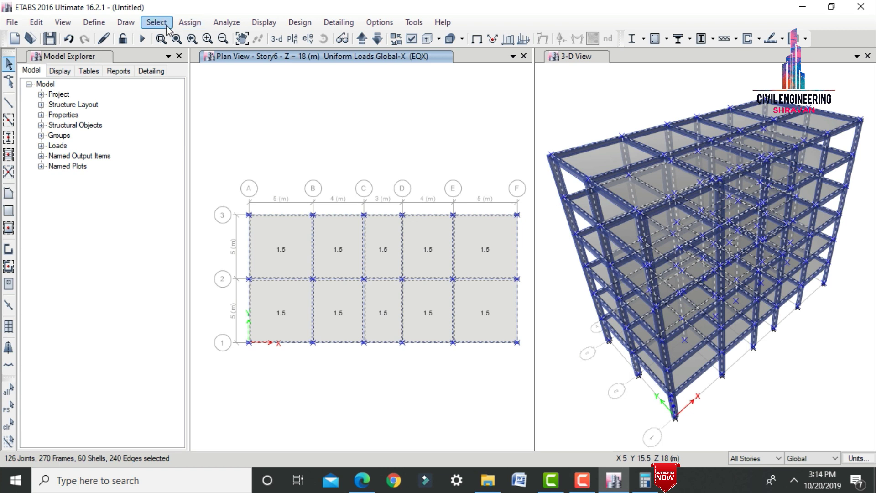
click(189, 23)
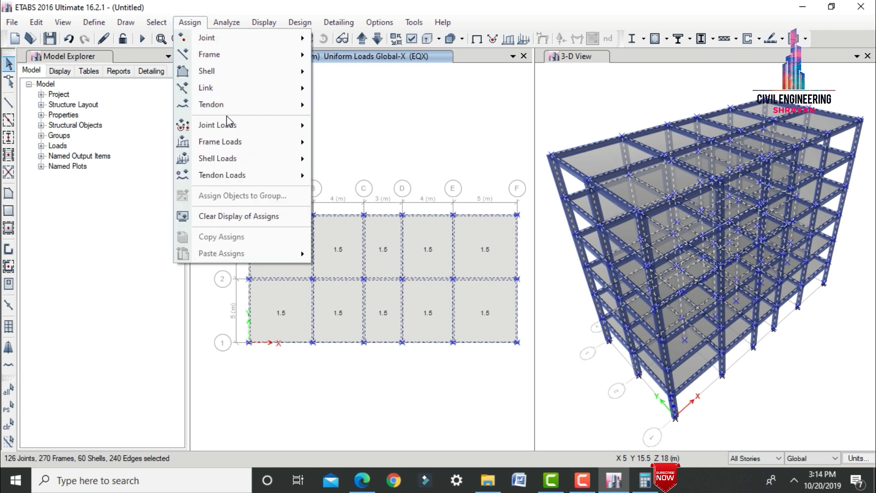
mouse_move(226, 128)
mouse_move(219, 160)
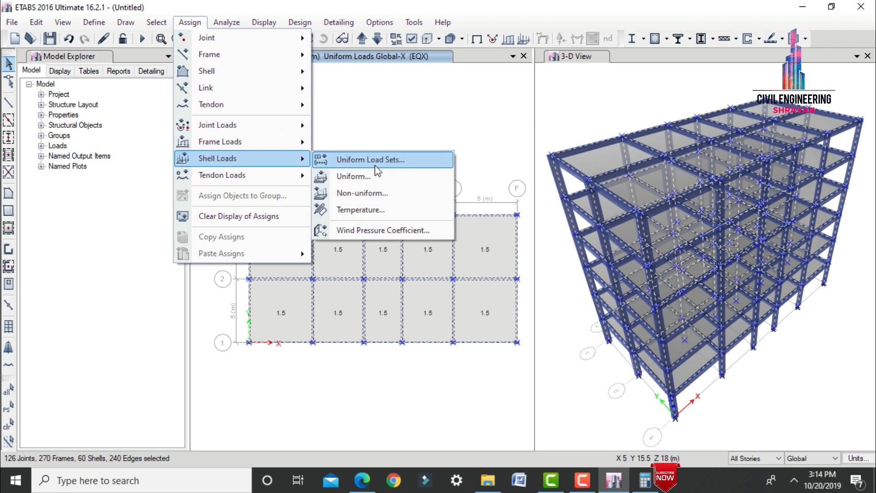
click(366, 177)
click(457, 204)
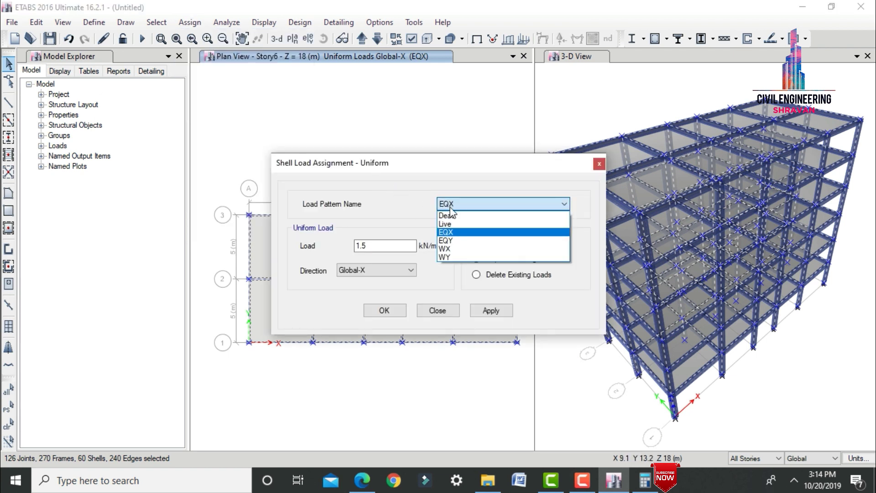
click(458, 241)
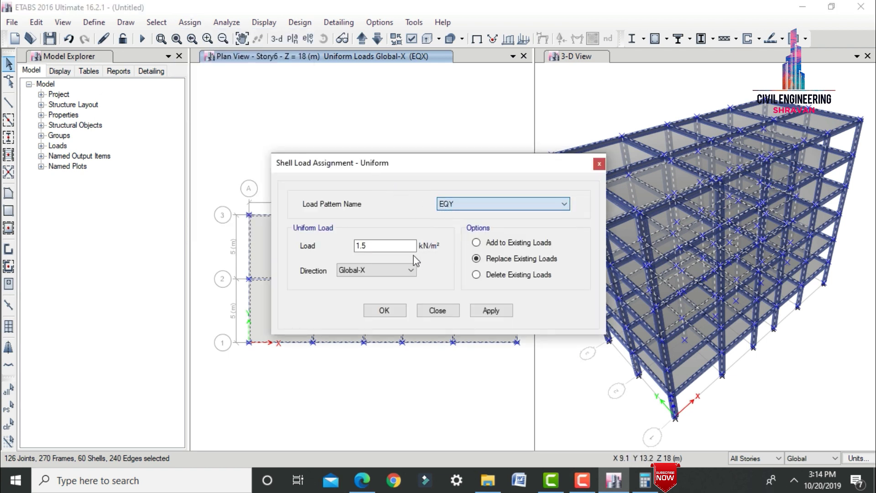
click(379, 271)
click(352, 315)
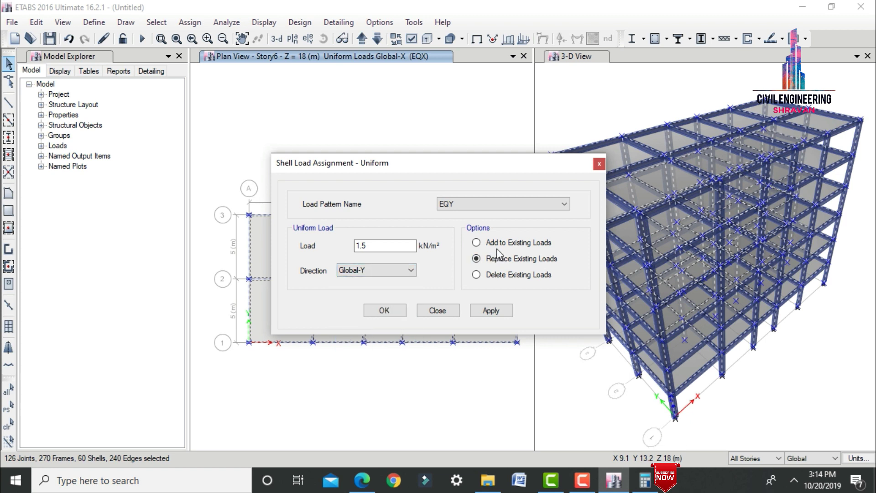
click(491, 310)
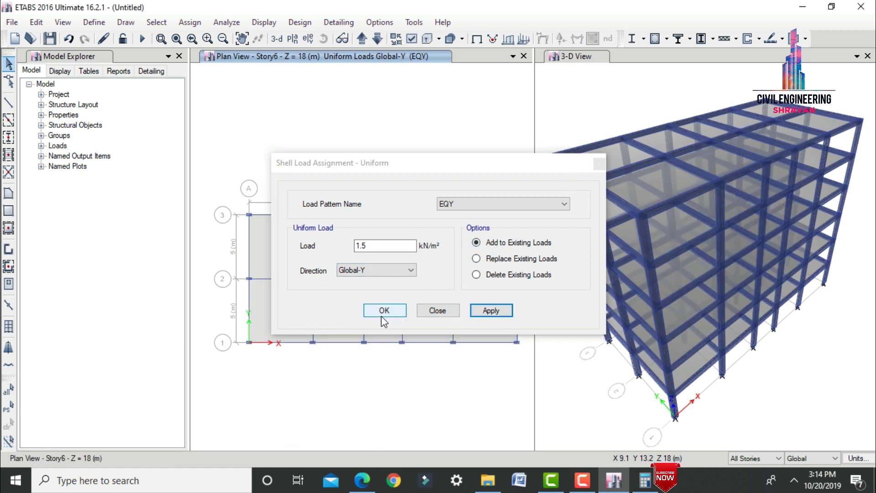
click(384, 311)
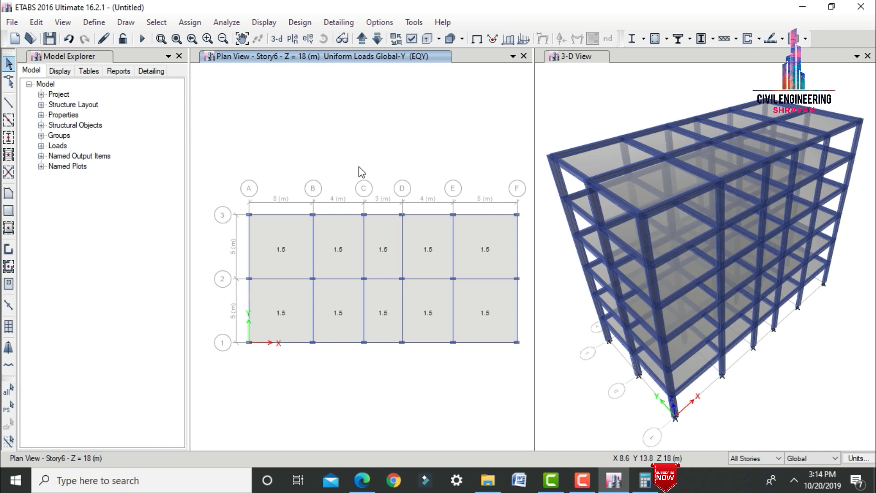
Select the whole model and assign a windward wind pressure coefficient Cp of 0.86 to the shells for wind pattern WX
key(ctrl+a)
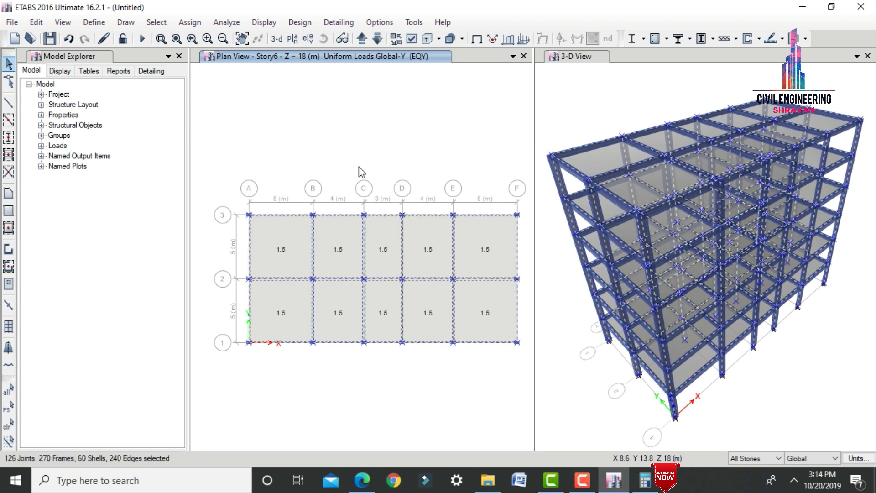
click(189, 22)
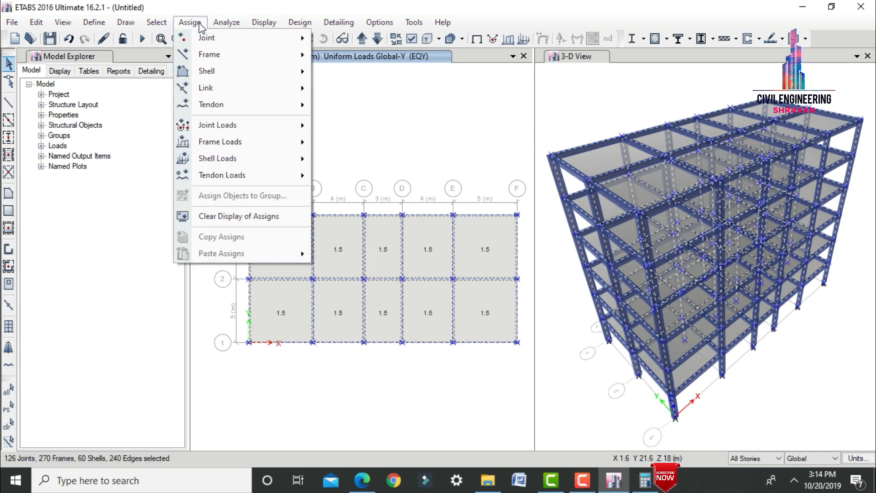
mouse_move(217, 158)
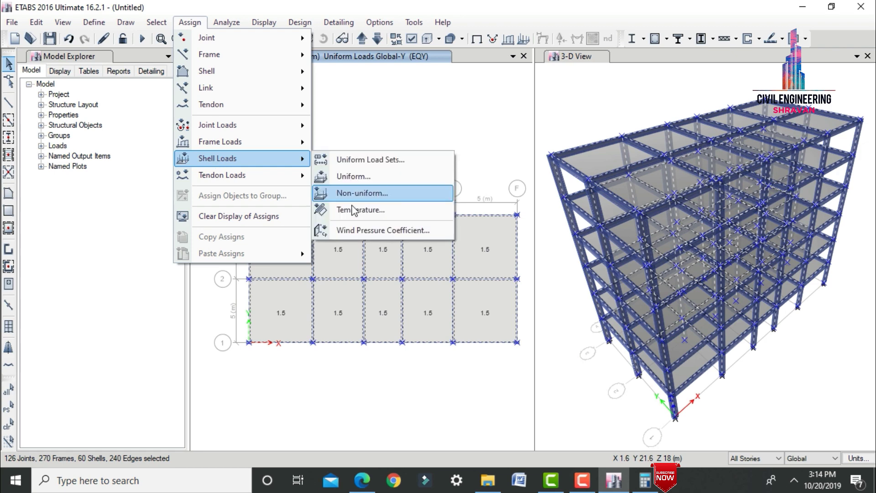
click(358, 227)
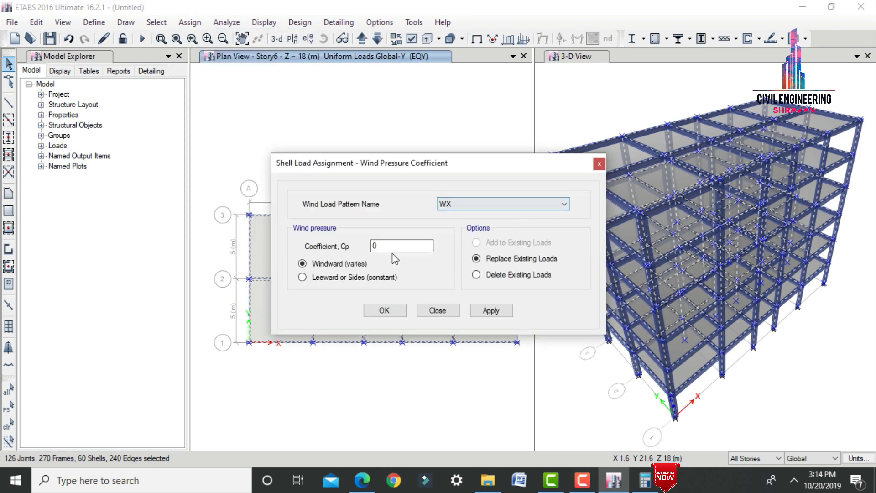
click(397, 246)
click(504, 308)
click(398, 310)
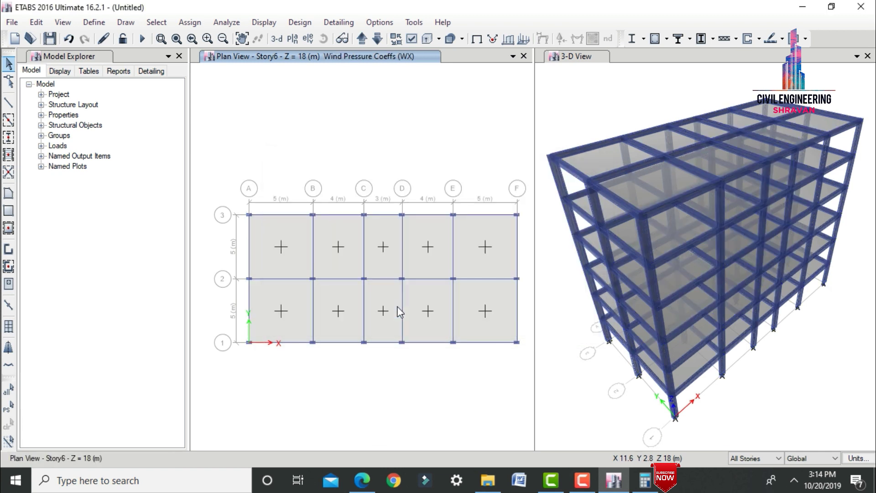
Select the whole model and assign a windward wind pressure coefficient Cp of 0.86 to the shells for wind pattern WY
key(ctrl+shift+a)
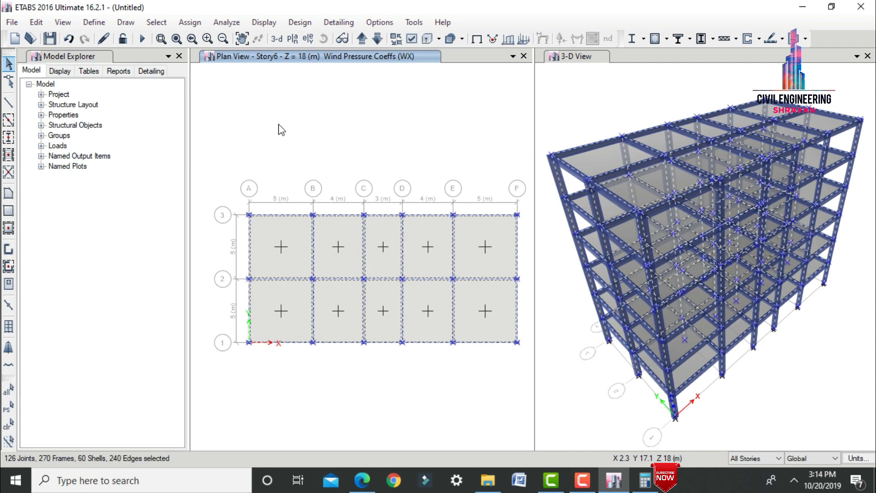
click(189, 22)
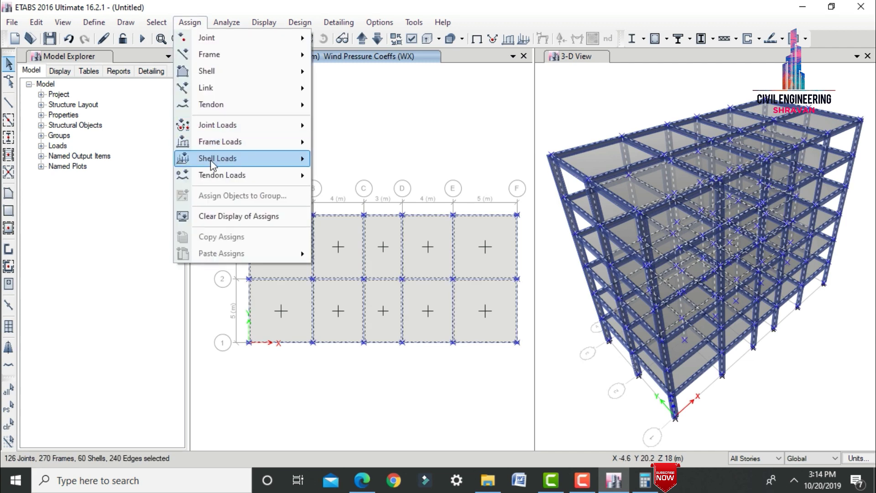
mouse_move(211, 158)
click(383, 231)
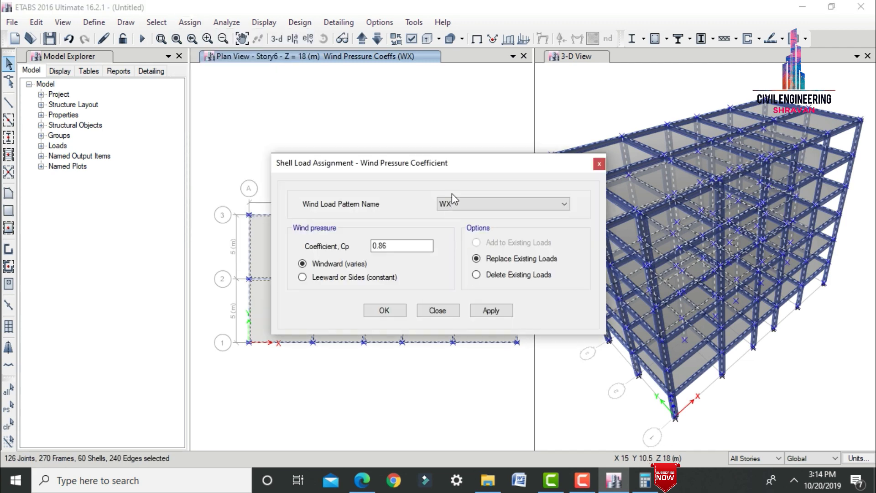
click(453, 201)
click(452, 225)
click(490, 311)
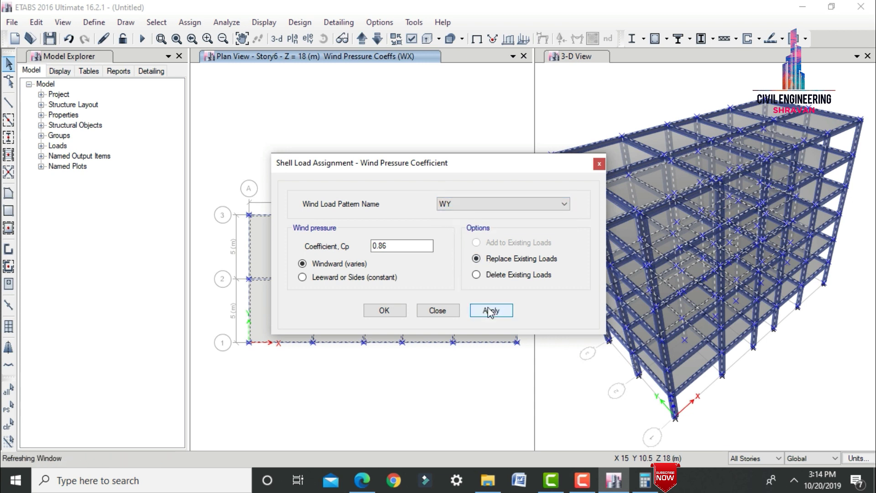
click(381, 310)
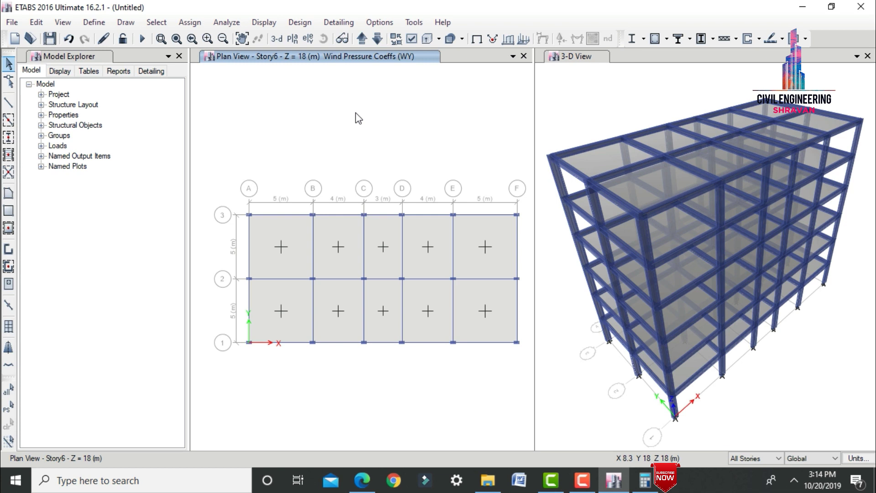
Restrict selection to One Story, select all joints on the Base plan and assign them fixed restraints
click(362, 39)
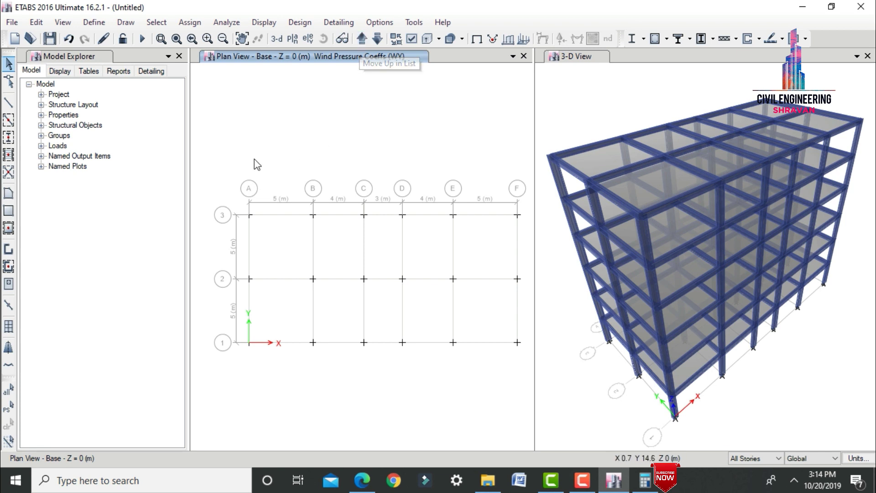
click(744, 456)
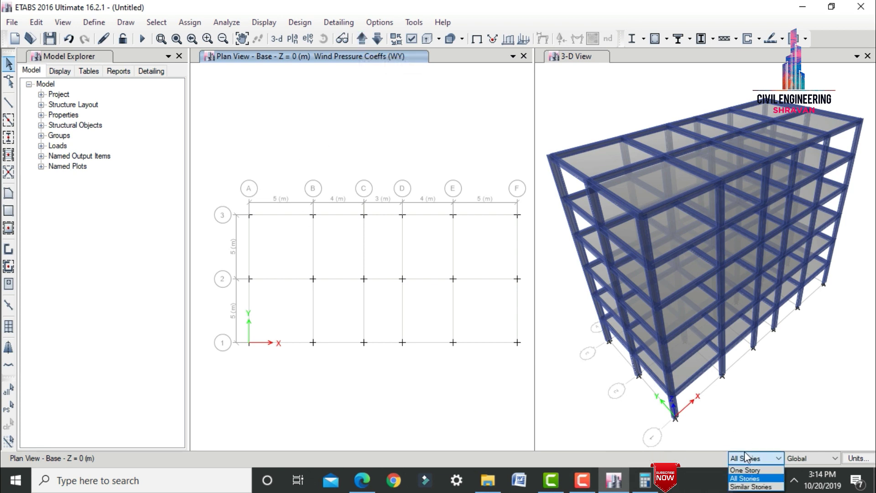
click(744, 469)
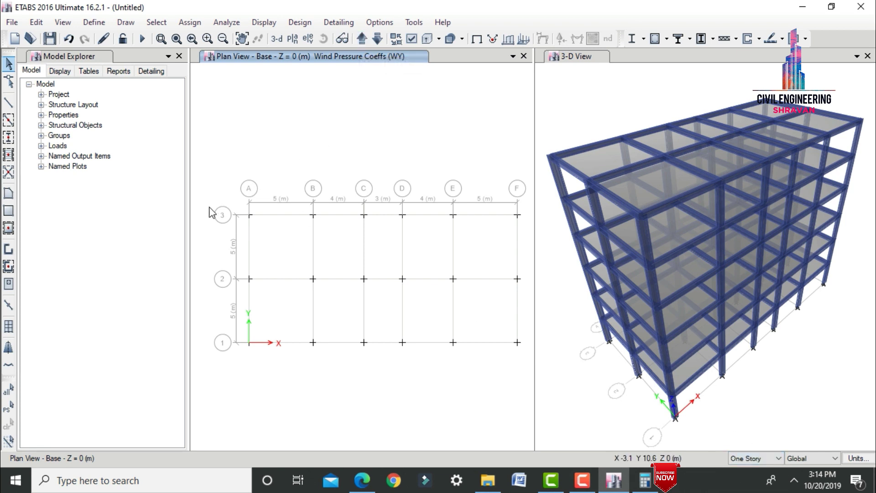
drag(234, 177, 523, 378)
click(184, 23)
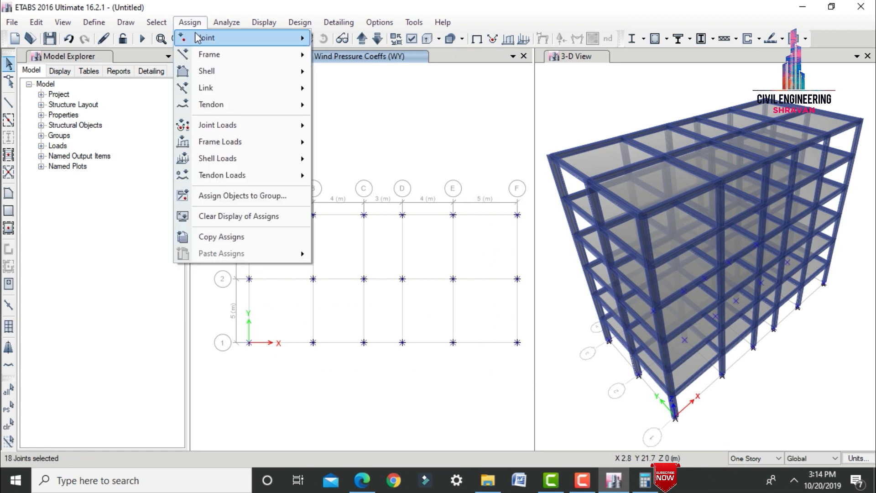
mouse_move(202, 37)
click(354, 39)
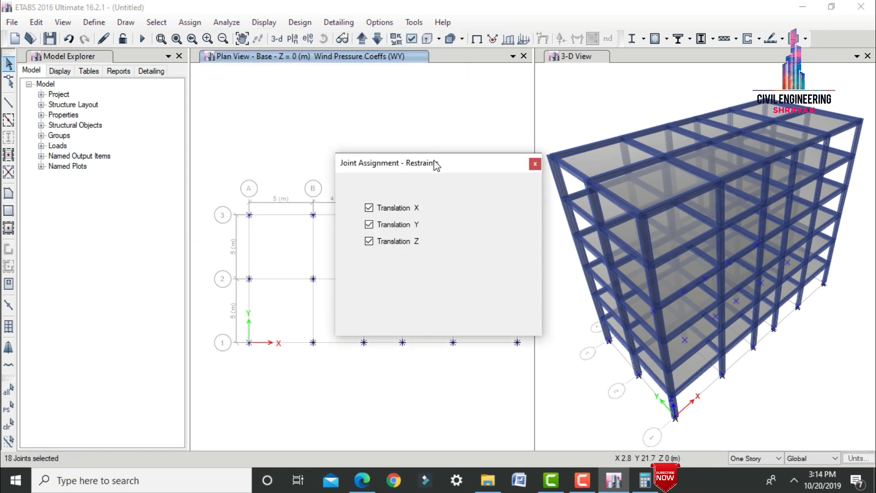
click(395, 282)
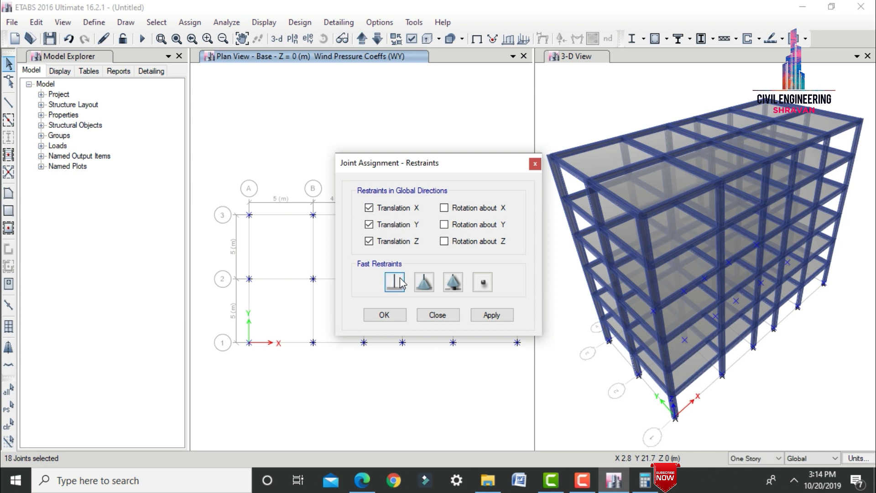
click(491, 315)
click(392, 314)
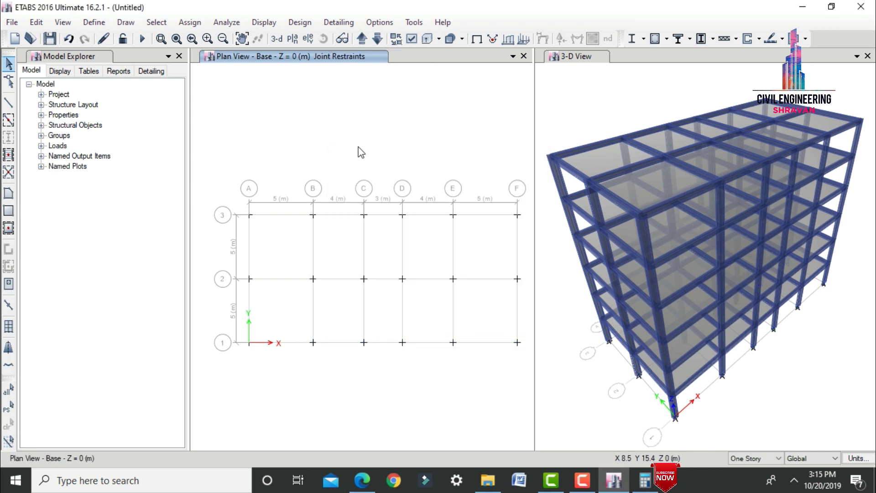
Return to the Story6 plan, select the whole model and assign diaphragm D1 to its joints
click(376, 40)
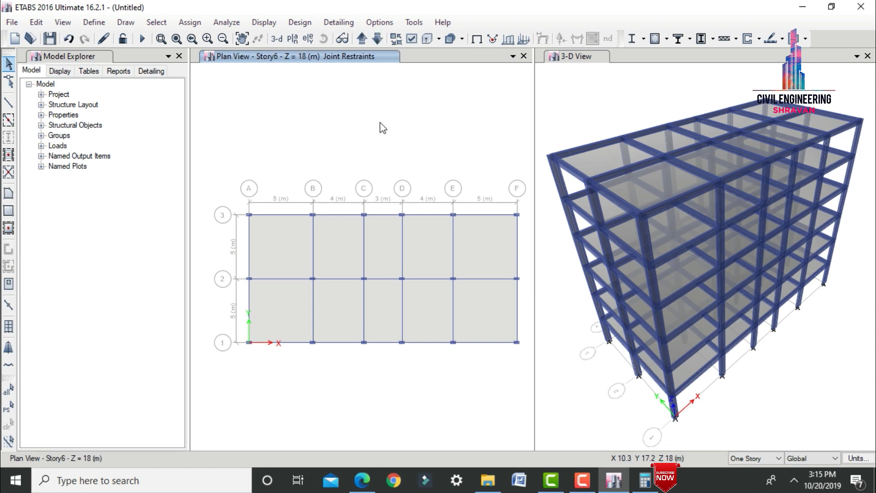
key(ctrl+a)
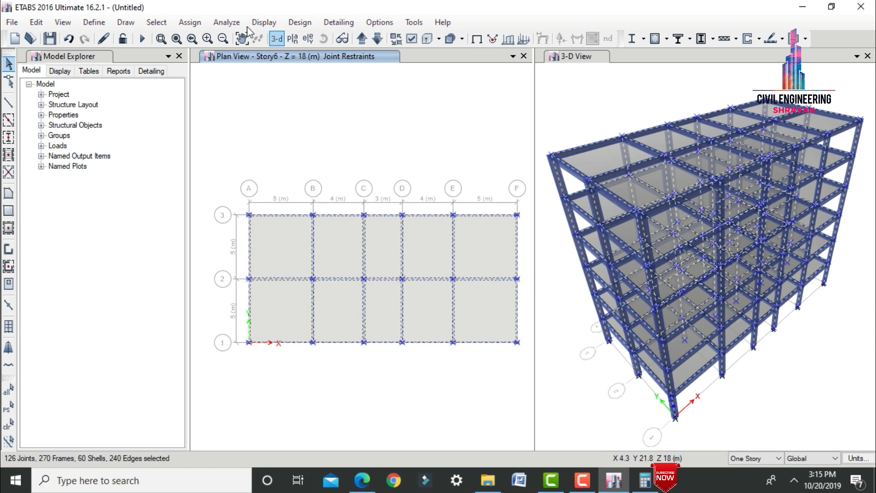
click(189, 23)
click(190, 22)
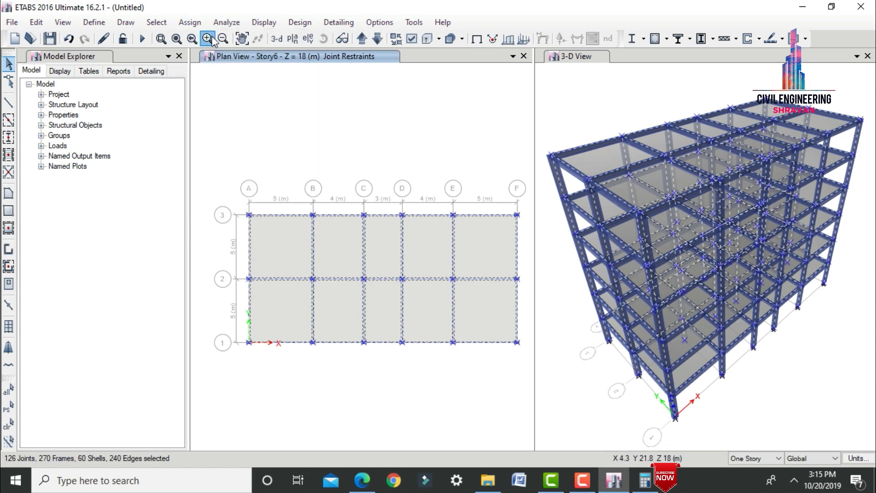
click(191, 22)
mouse_move(212, 38)
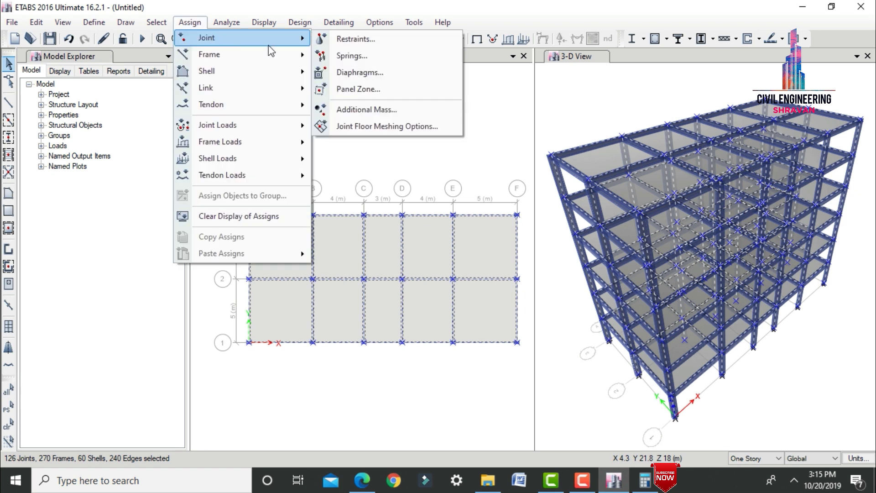
click(358, 75)
click(371, 158)
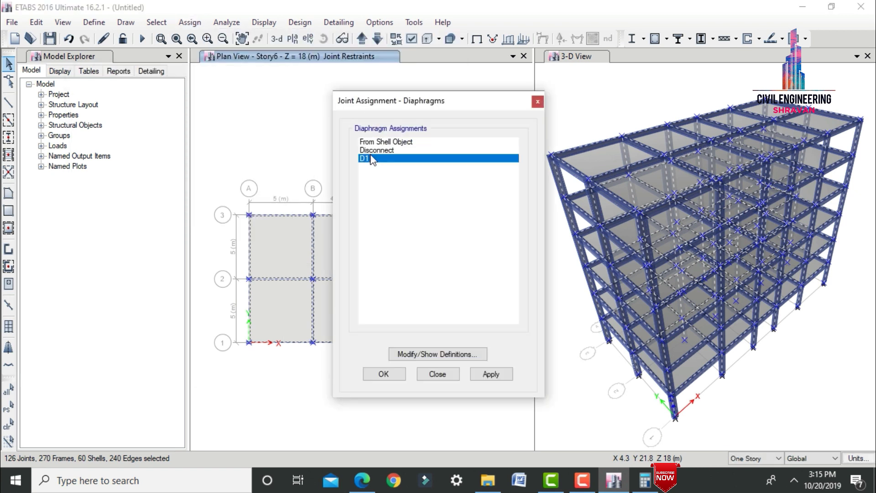
click(491, 374)
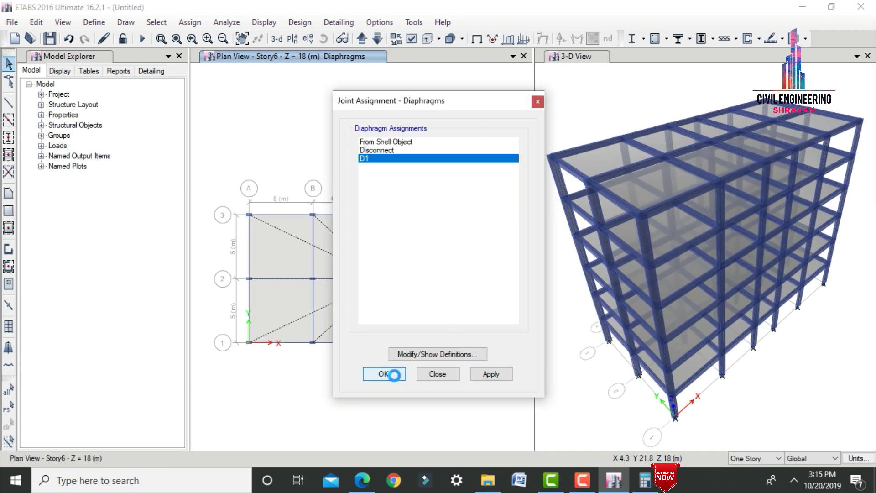
click(386, 374)
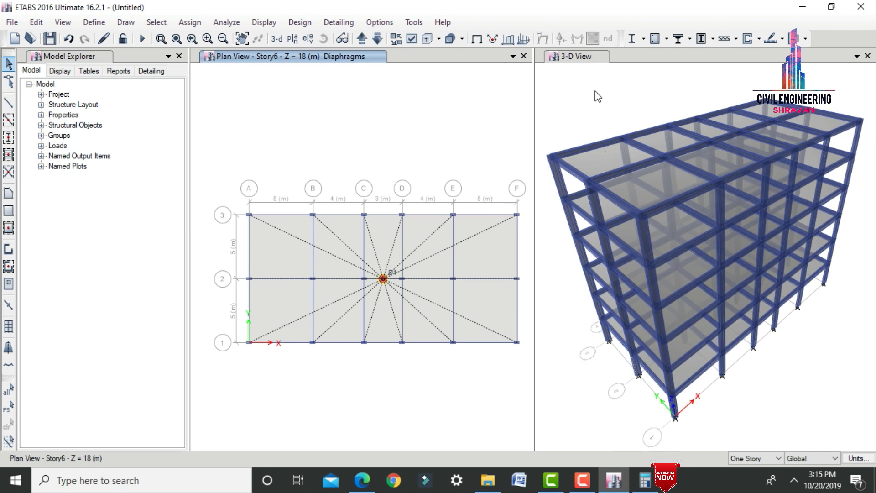
Turn on the Diaphragm Extent display in the 3-D view
click(606, 108)
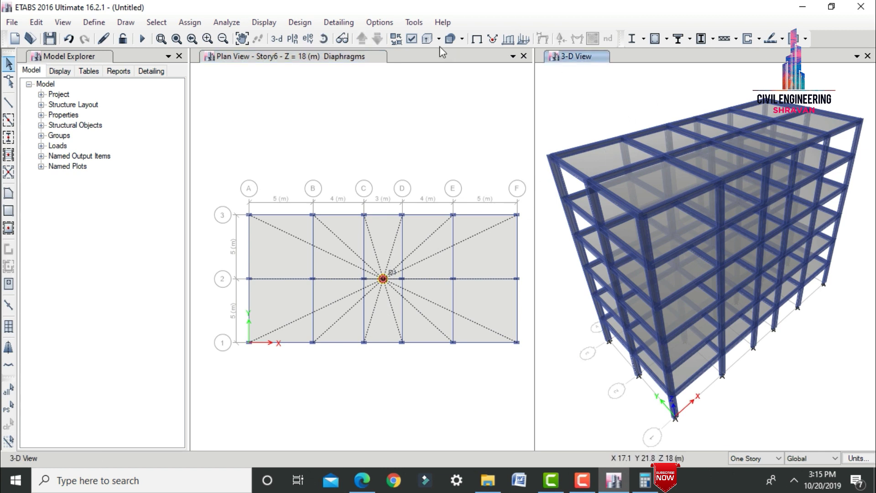
click(411, 39)
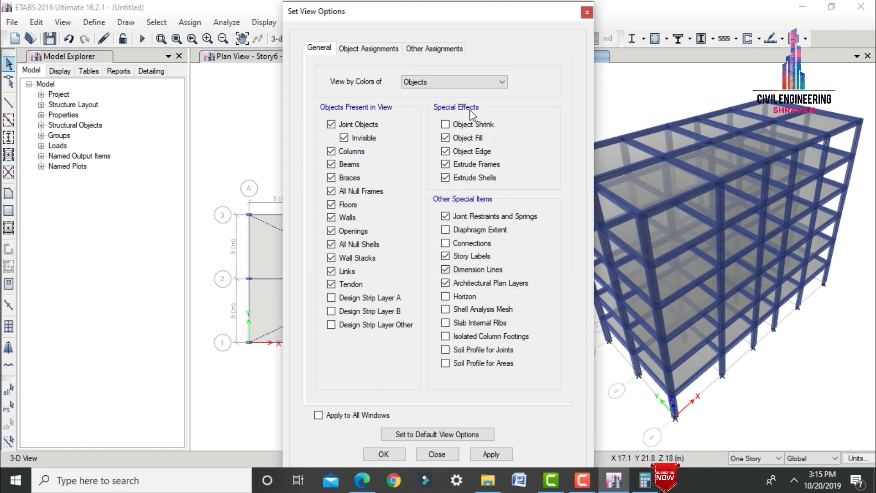
click(487, 228)
click(486, 454)
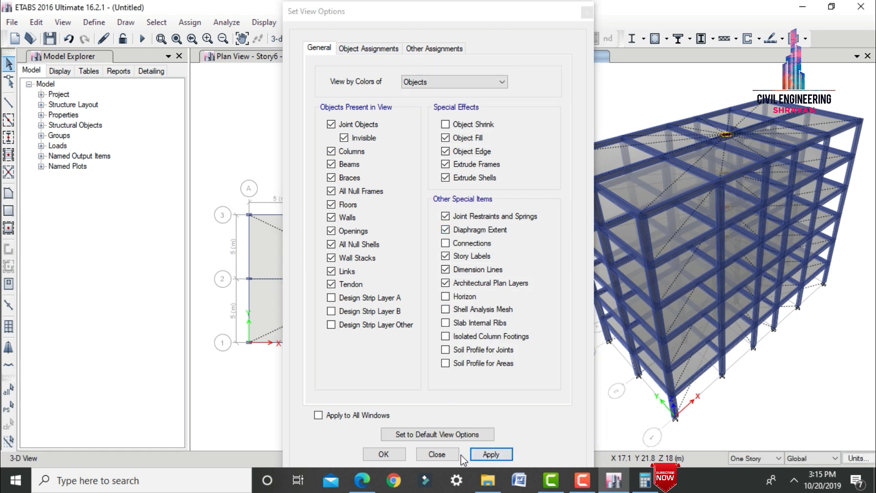
click(379, 454)
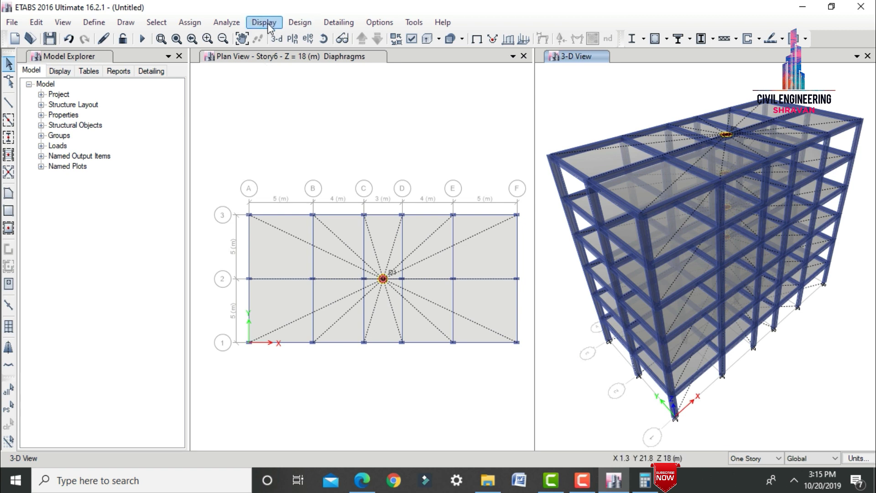
Run a model check with the joint tolerance checks, including Joints/Joints and Joints/Shells, and dismiss its report
click(227, 22)
click(255, 37)
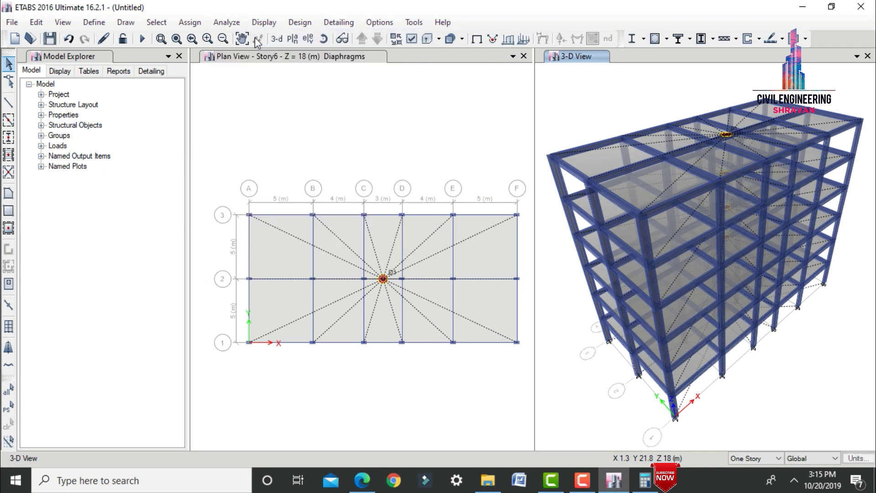
click(341, 99)
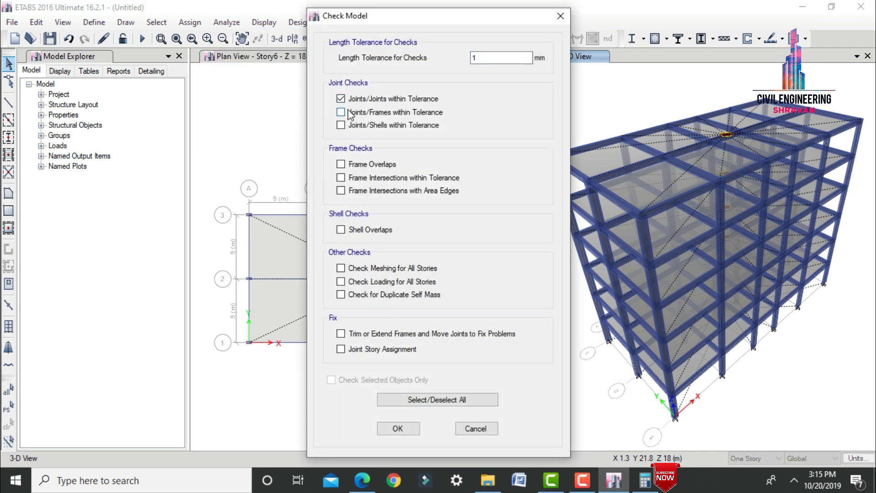
click(342, 126)
click(398, 428)
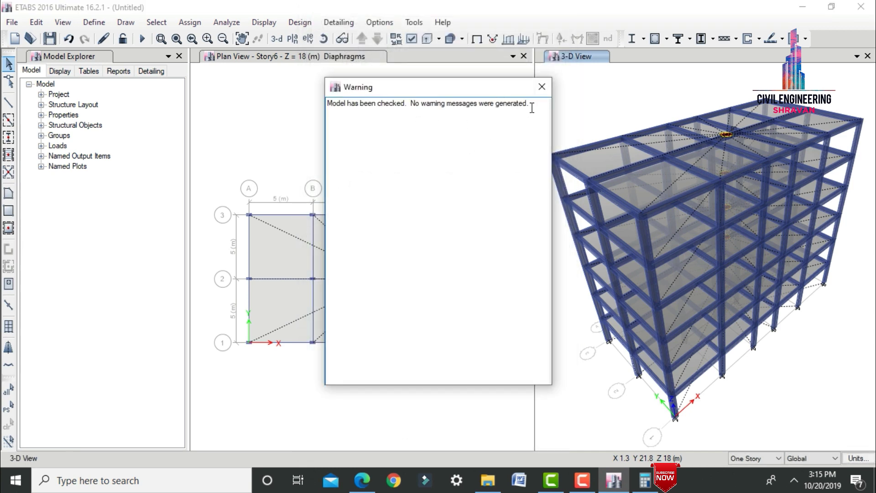
click(542, 87)
Run the analysis from the load case settings, saving the model as Apartment in the desktop's Apartment folder
click(226, 22)
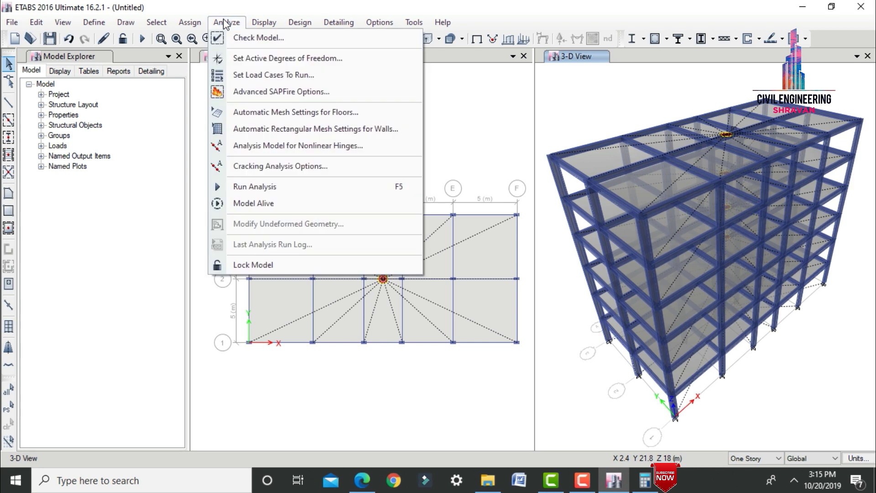
click(250, 69)
click(614, 343)
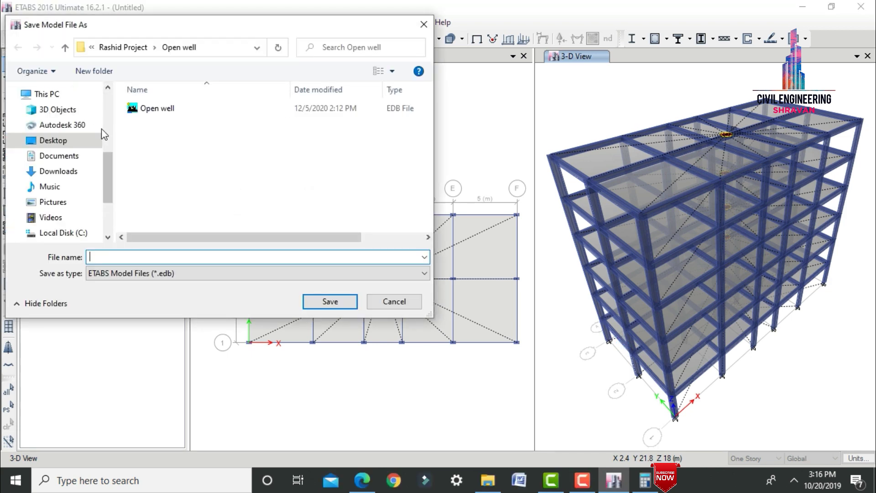
click(50, 140)
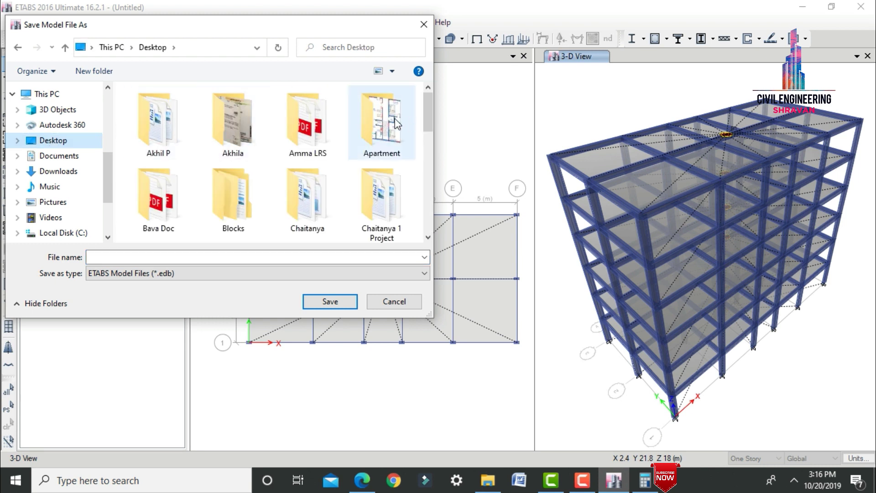
double_click(377, 122)
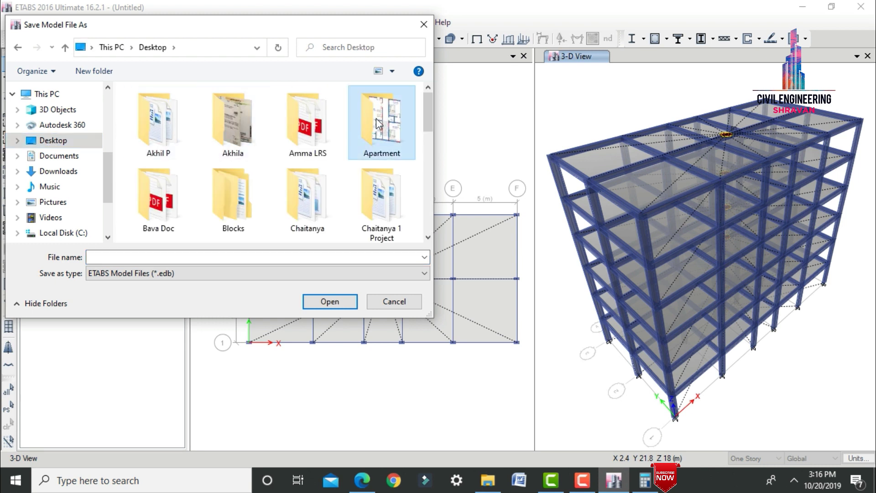
click(183, 259)
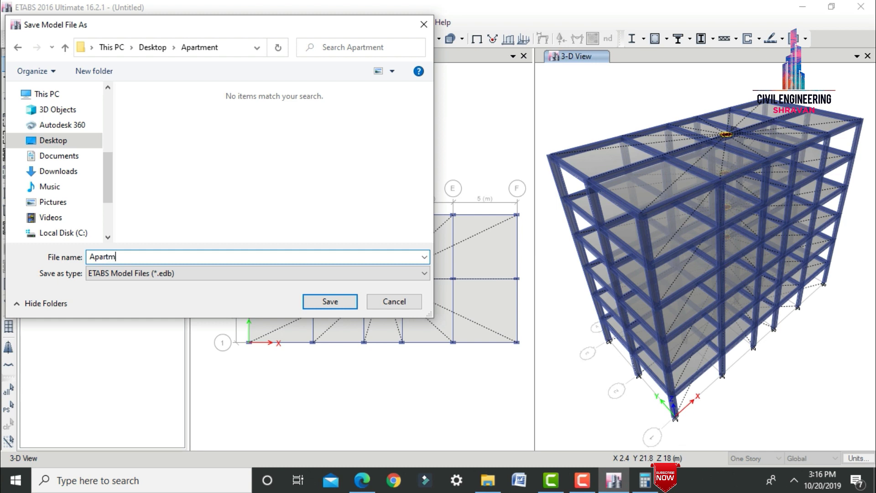
key(Return)
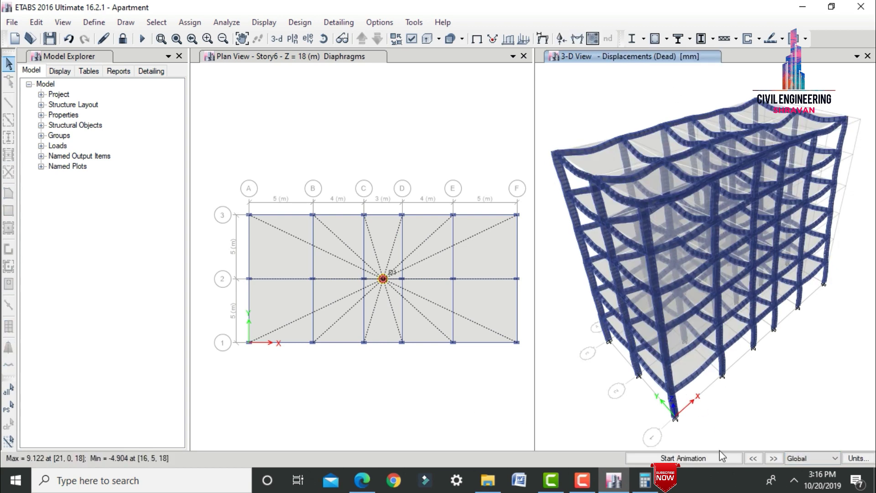
Animate the Dead load displacements in the 3-D view, then stop the animation
click(683, 458)
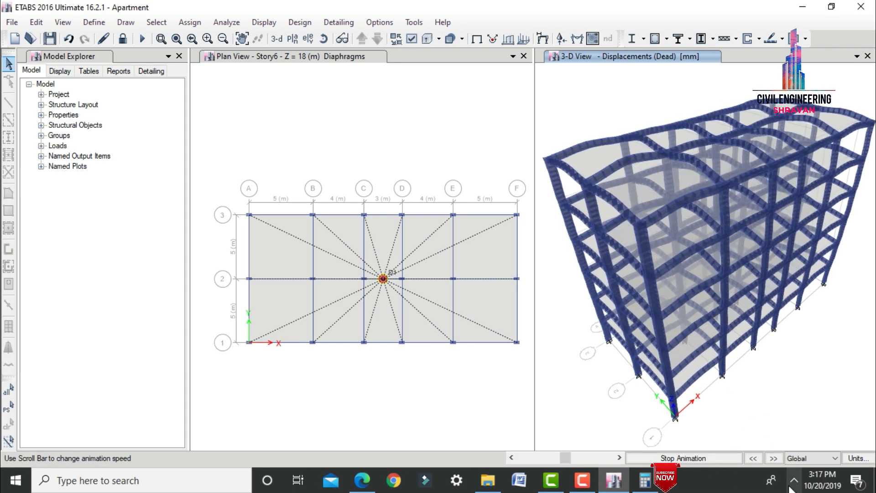
click(683, 458)
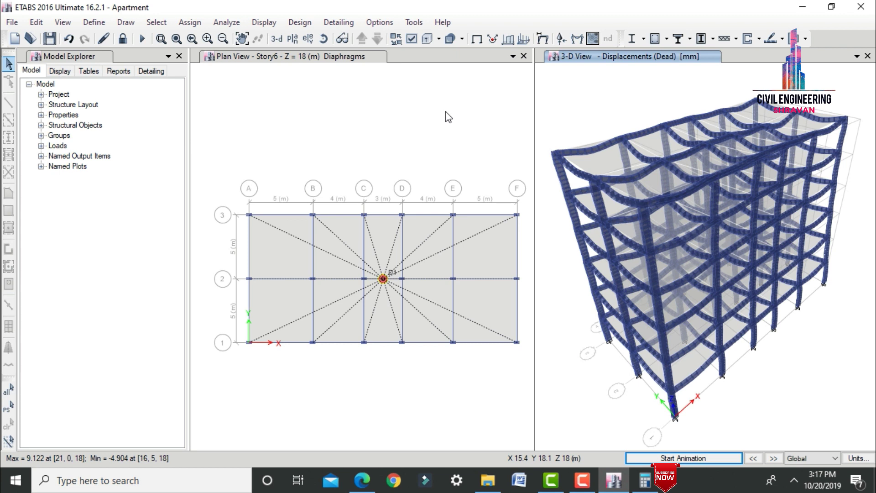
Display the frames' Axial Force diagram and the Shear 2-2 diagram for the Dead load case in the 3-D view
click(270, 25)
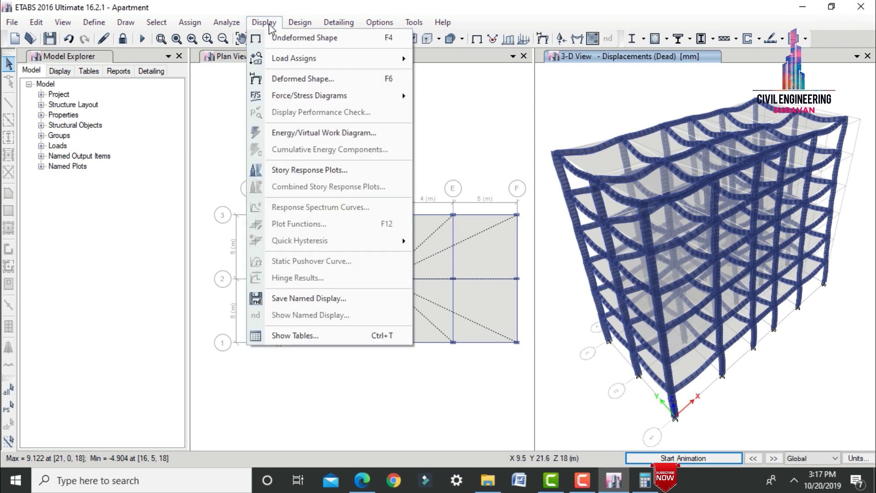
mouse_move(288, 97)
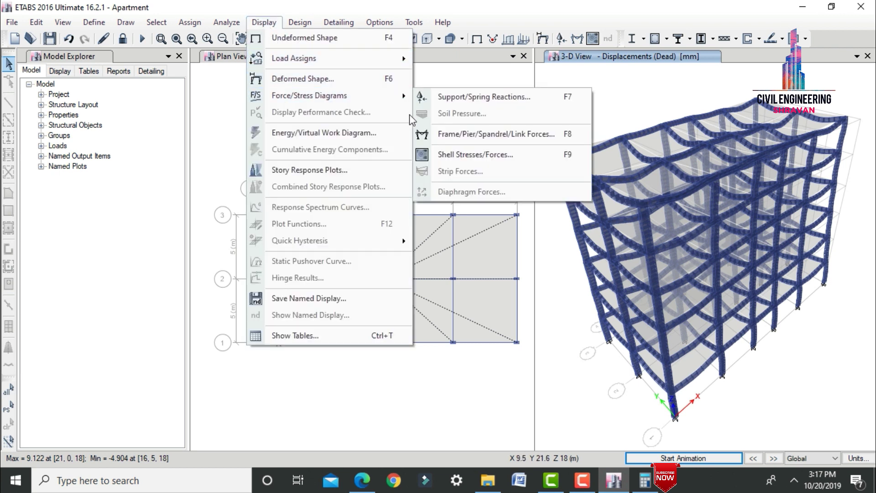
click(445, 133)
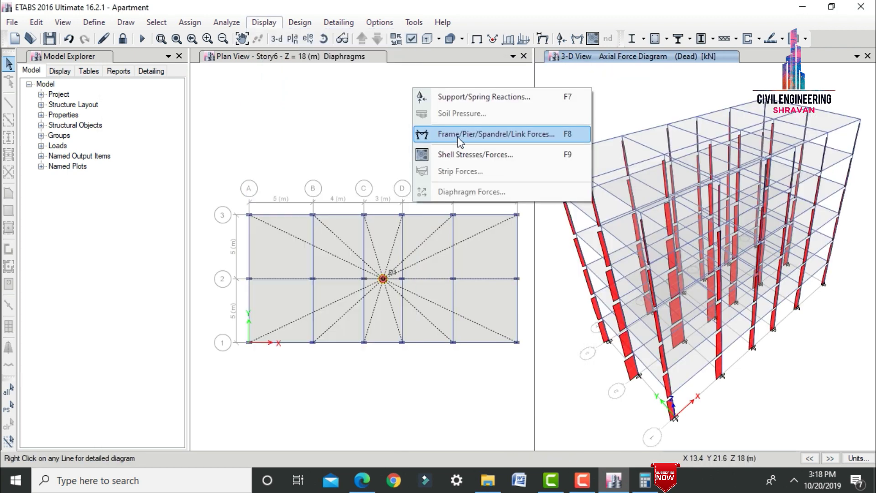
click(446, 134)
click(350, 193)
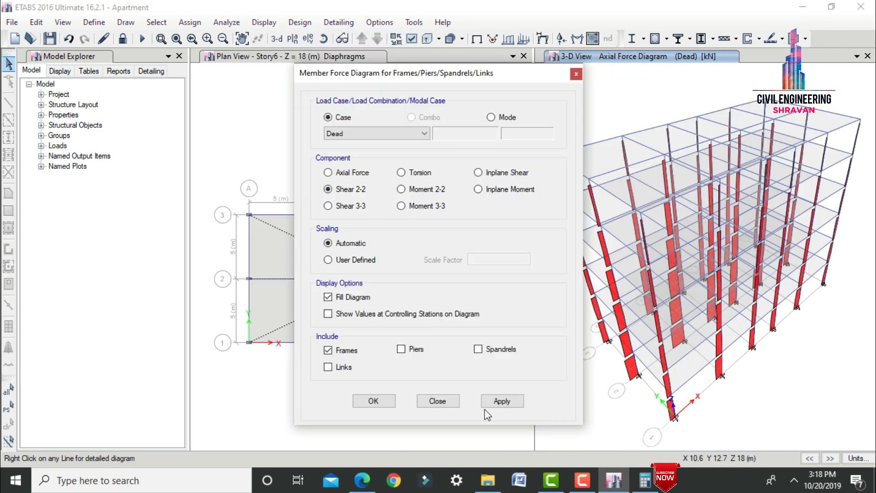
click(502, 400)
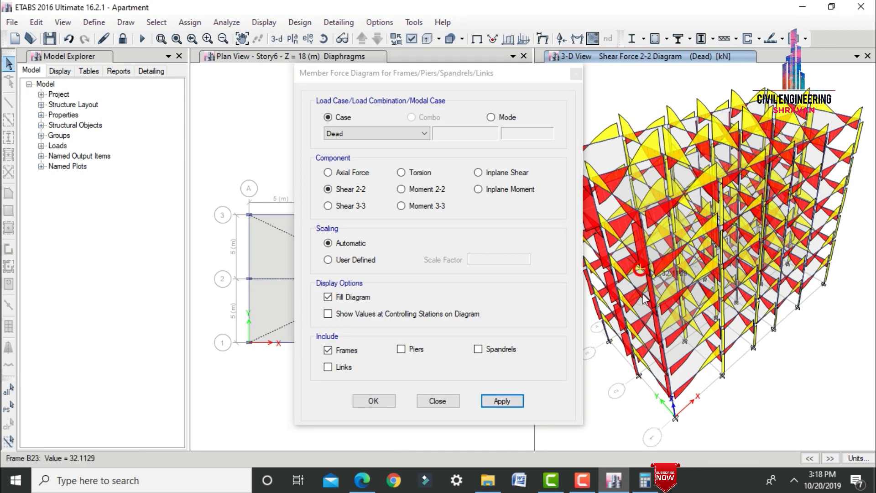
Display the frames' Moment 2-2, Moment 3-3 and Shear 3-3 diagrams in turn for the Dead load case
click(401, 189)
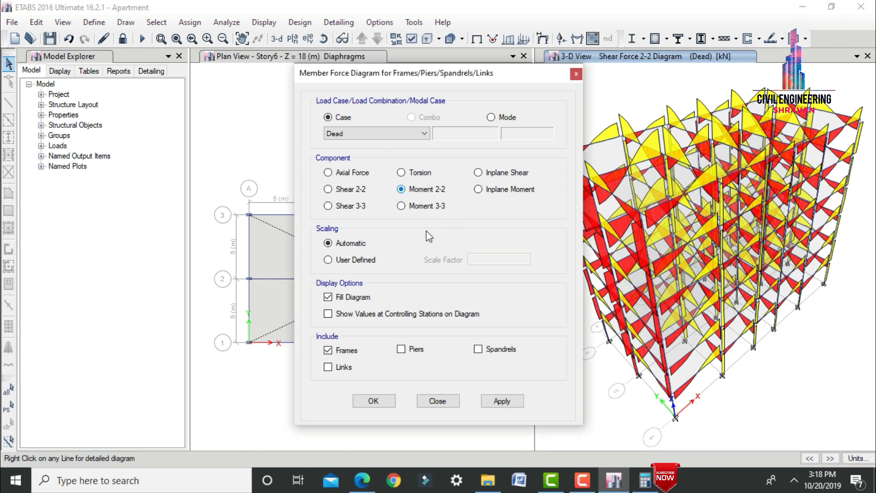
click(502, 401)
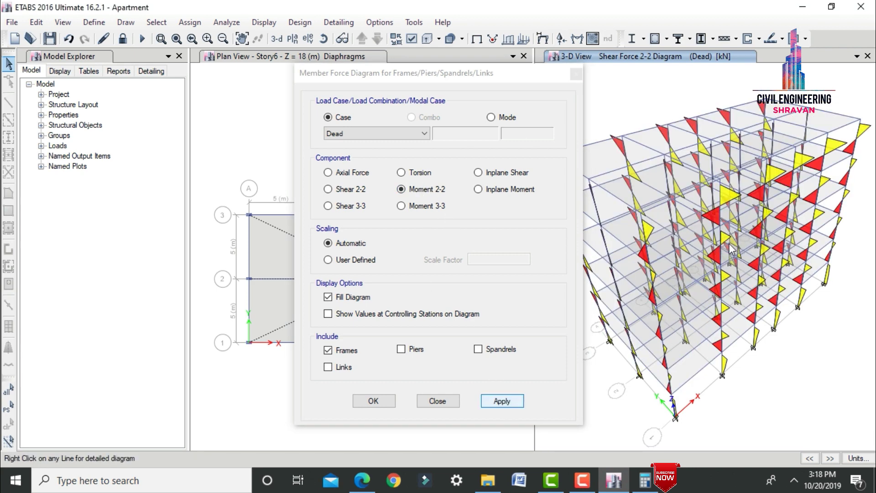
click(417, 206)
click(502, 400)
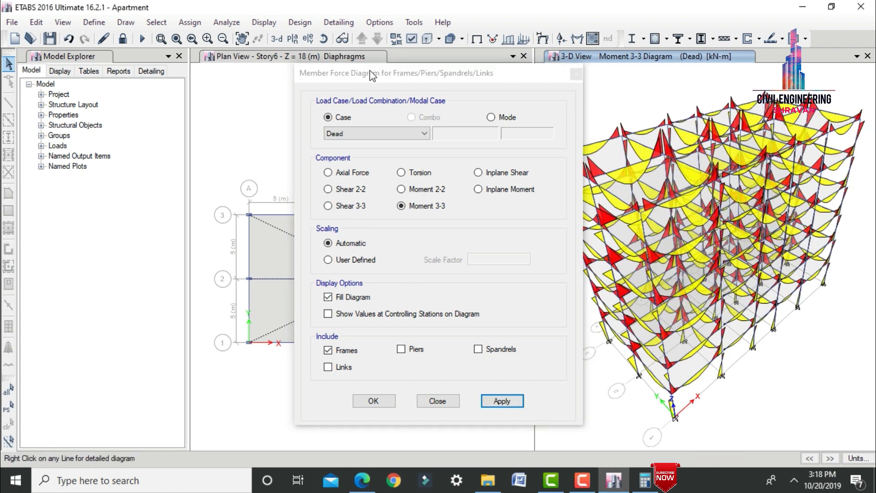
drag(369, 73, 257, 67)
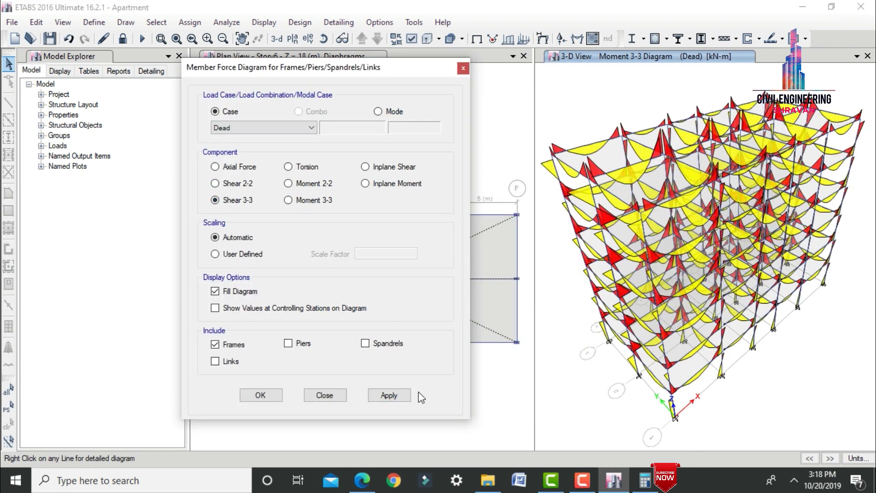
click(390, 395)
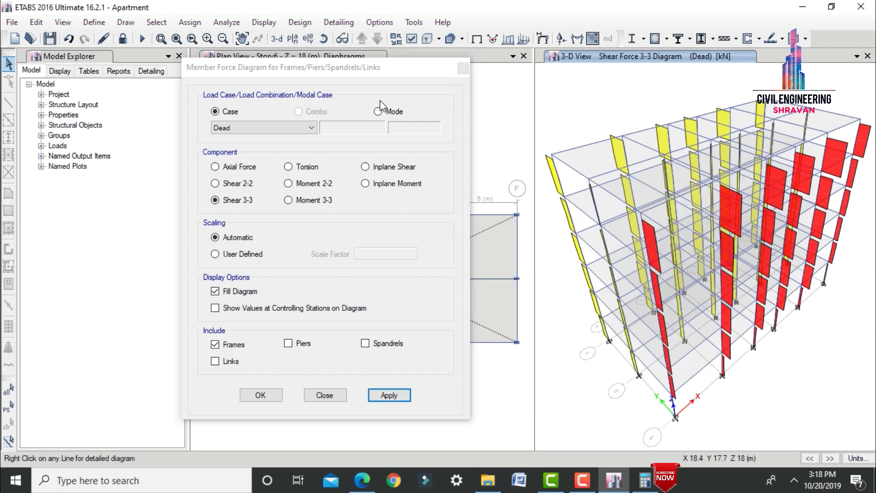
Switch the force diagrams to the EQX load case and display Shear 3-3, followed by Shear 2-2
click(311, 128)
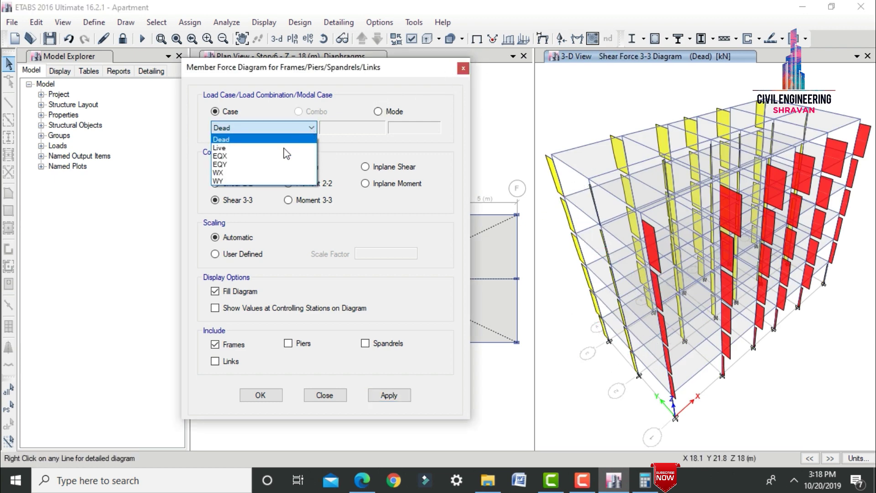
click(270, 156)
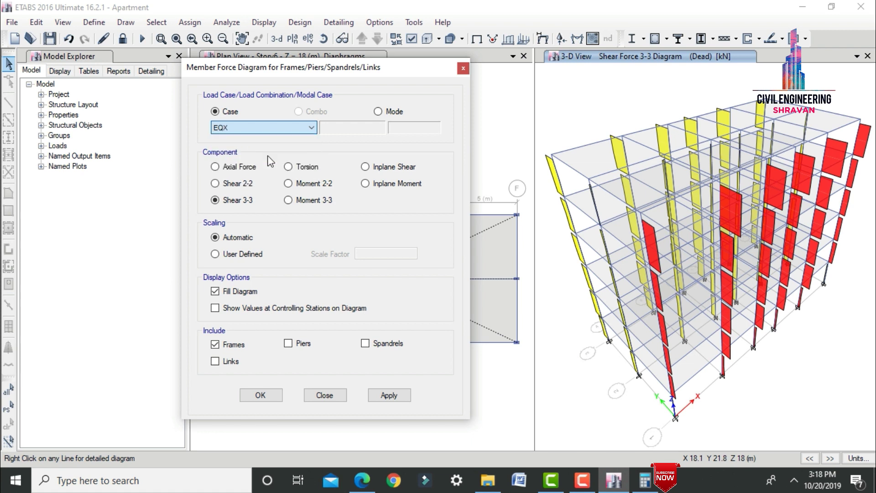
click(388, 397)
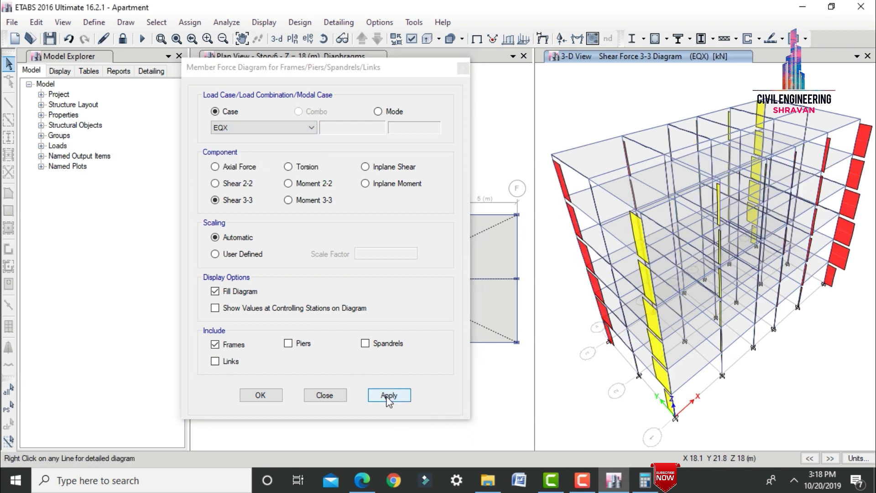
click(247, 185)
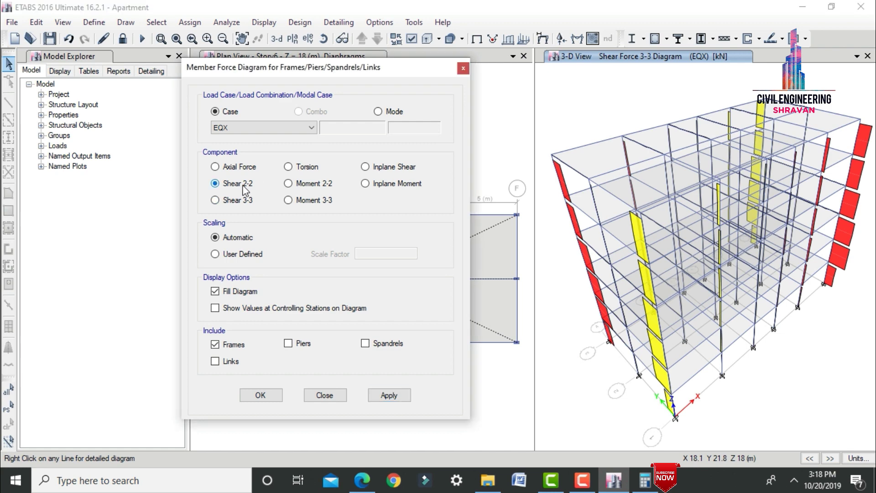
click(388, 396)
Display the EQX Moment 2-2 diagram and then Moment 3-3, and close the member force diagram settings
click(313, 183)
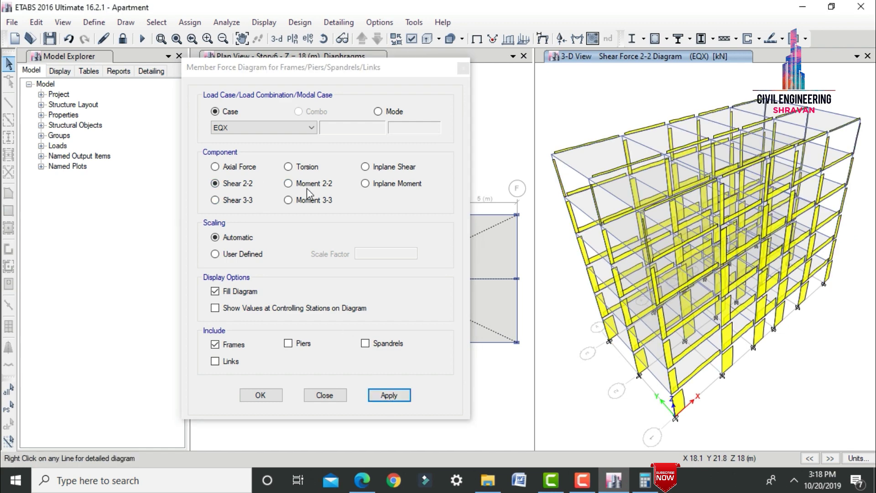
click(377, 396)
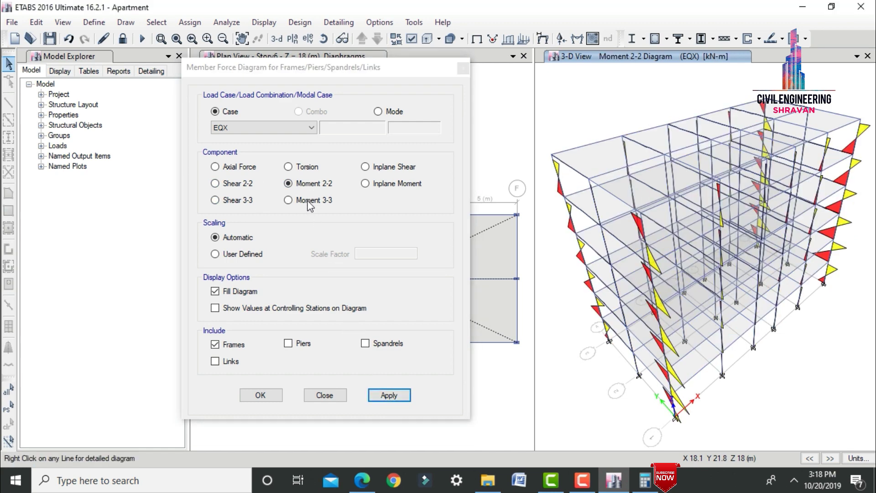
click(288, 200)
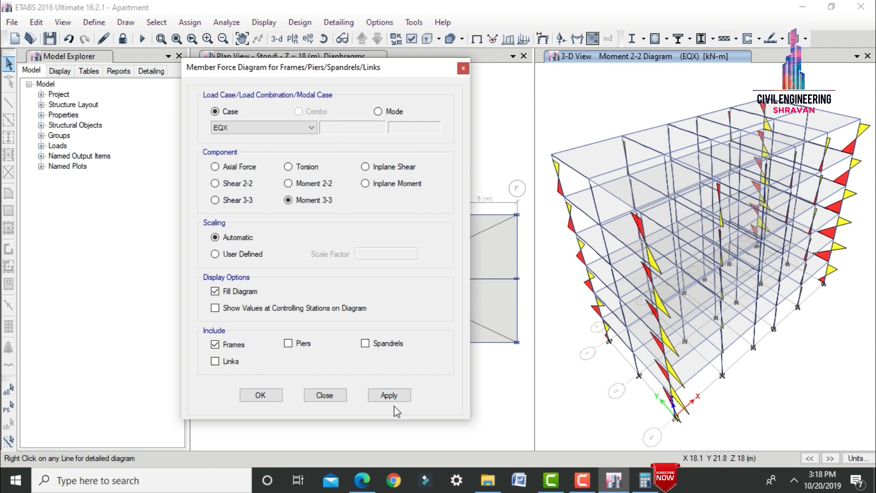
click(388, 396)
key(Escape)
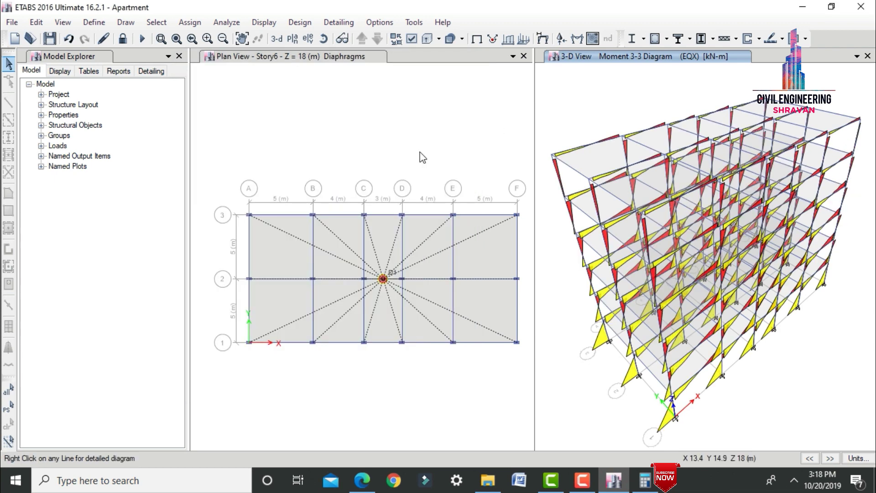
Select the Story Drifts table from the displacement analysis results in the table chooser
click(270, 24)
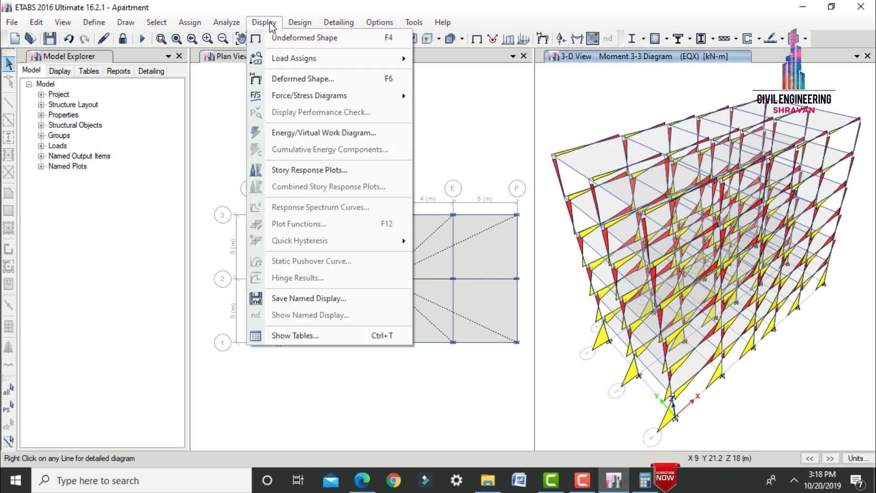
click(314, 336)
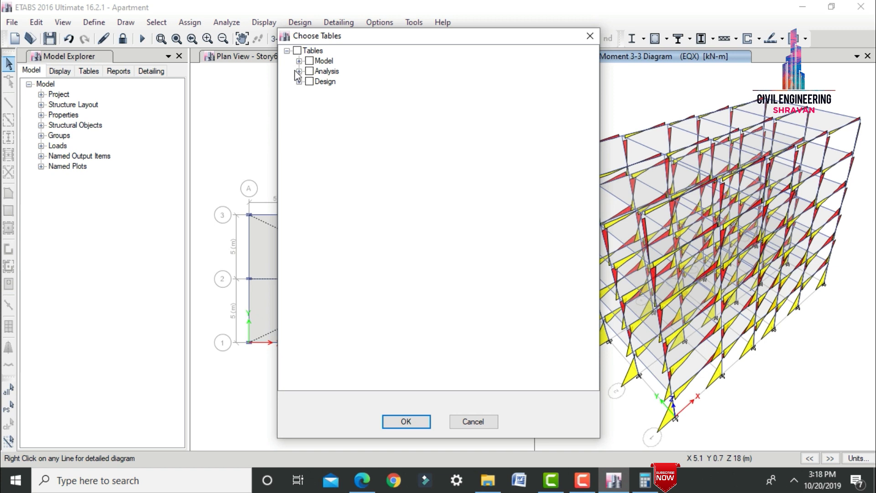
click(299, 72)
click(311, 82)
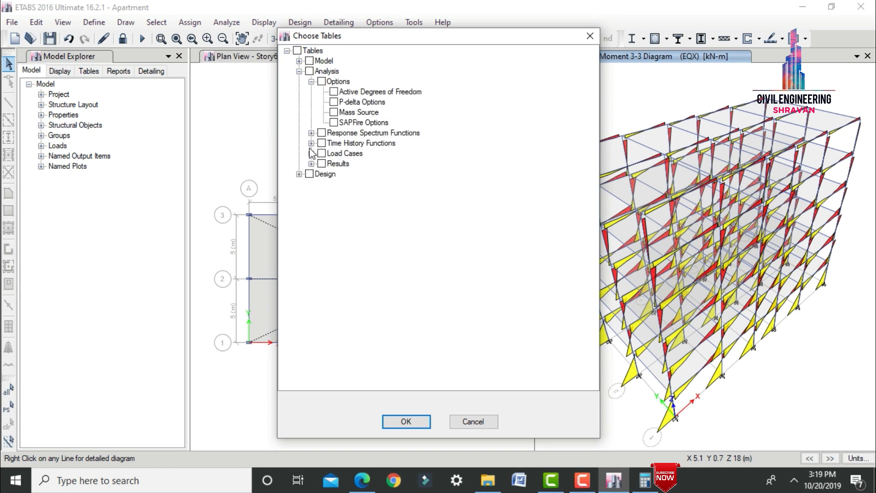
click(310, 164)
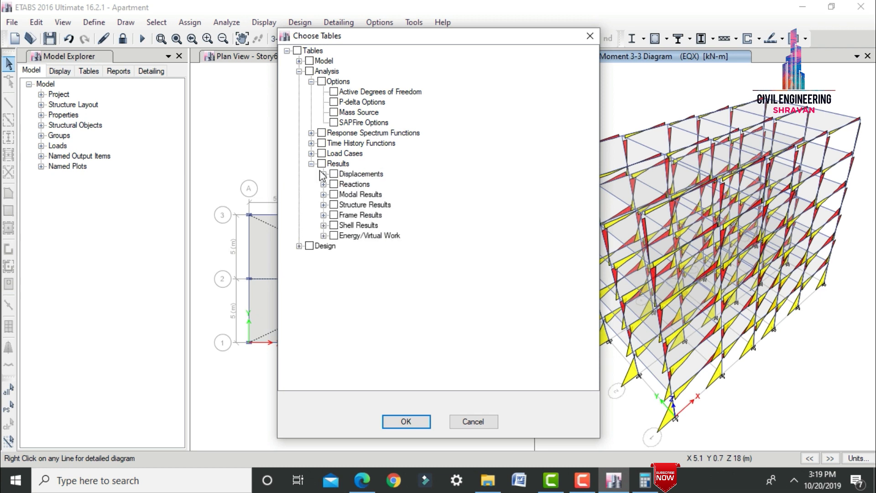
click(324, 174)
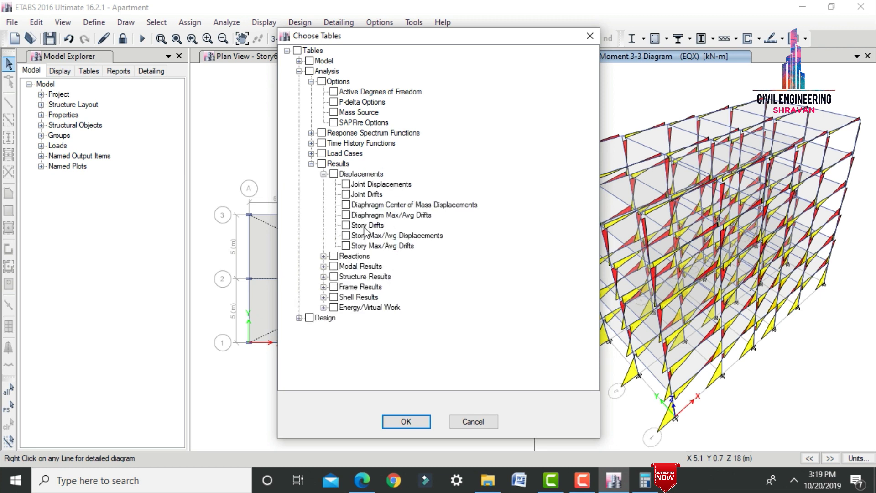
click(365, 226)
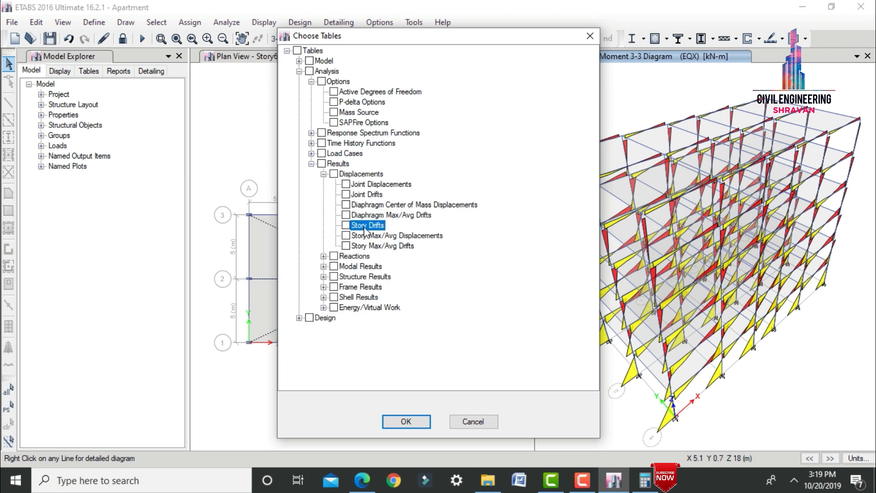
Add the Modal Periods and Frequencies and Story Forces tables to the selection and show the chosen tables
click(323, 267)
click(355, 277)
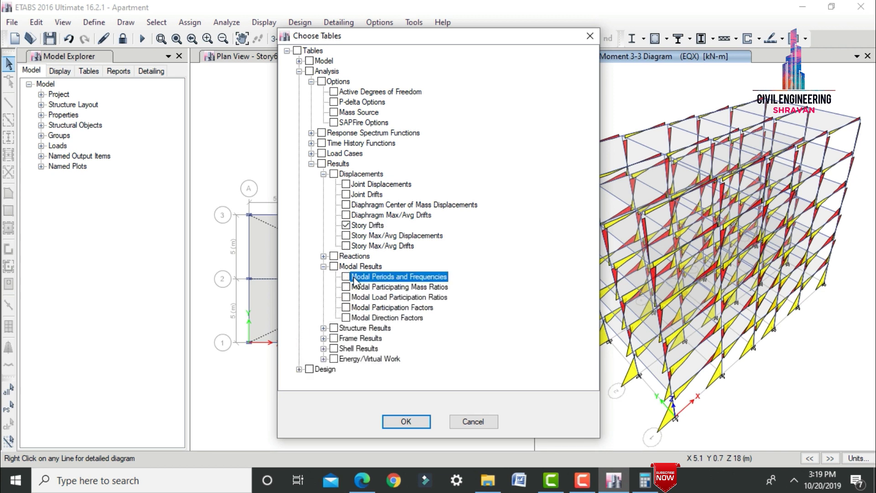
click(345, 277)
click(323, 328)
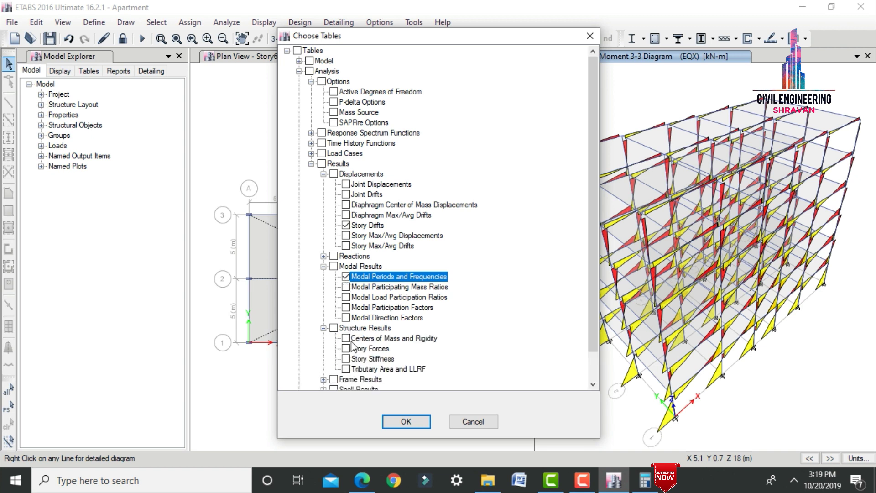
click(355, 350)
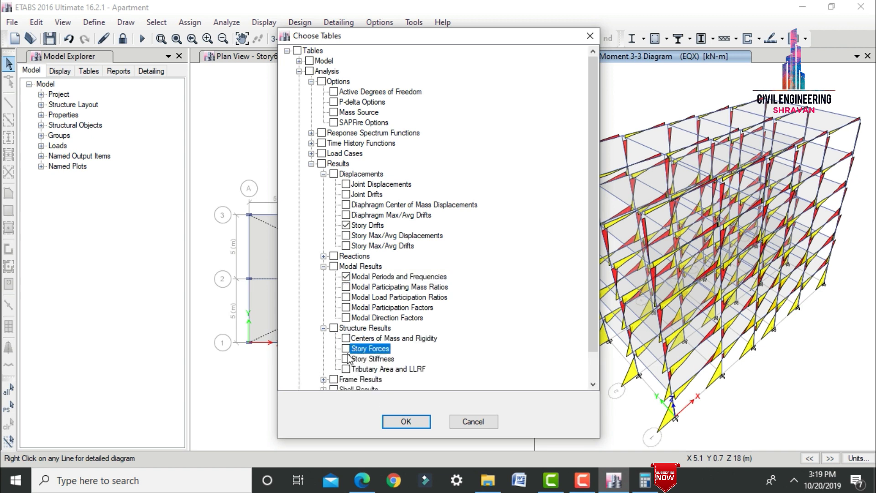
click(404, 420)
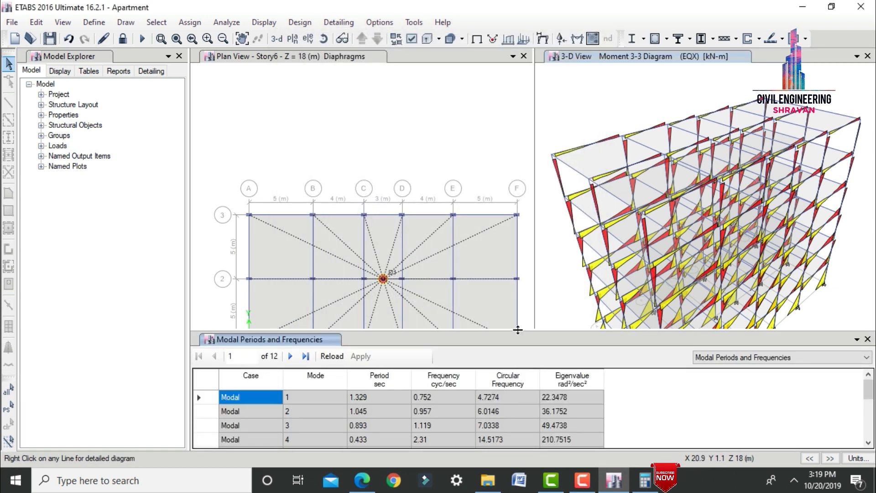
Enlarge the results table area, review the Modal Periods and Frequencies, Story Drifts and Story Forces tables, and shrink the area again
drag(528, 330, 528, 211)
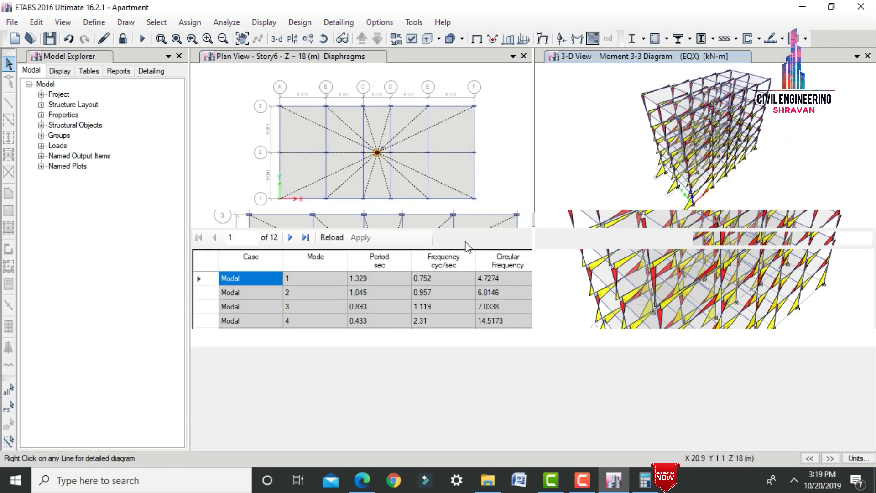
click(727, 242)
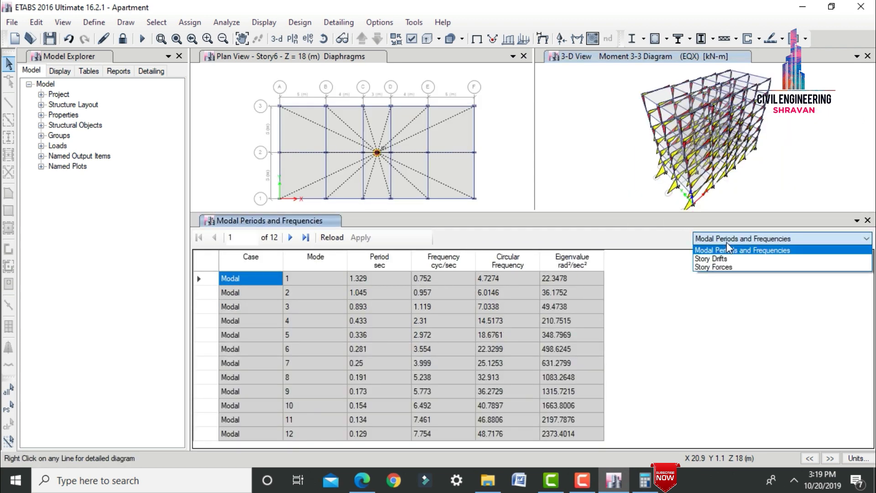
click(717, 261)
click(719, 238)
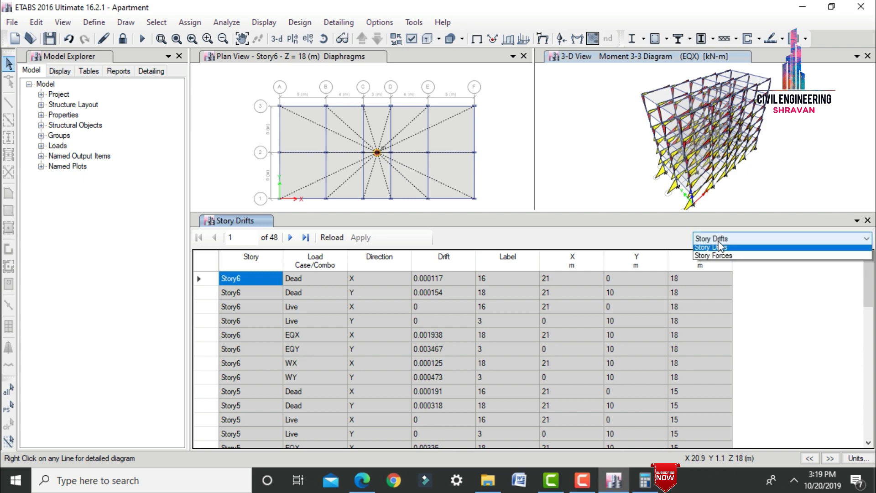
click(719, 268)
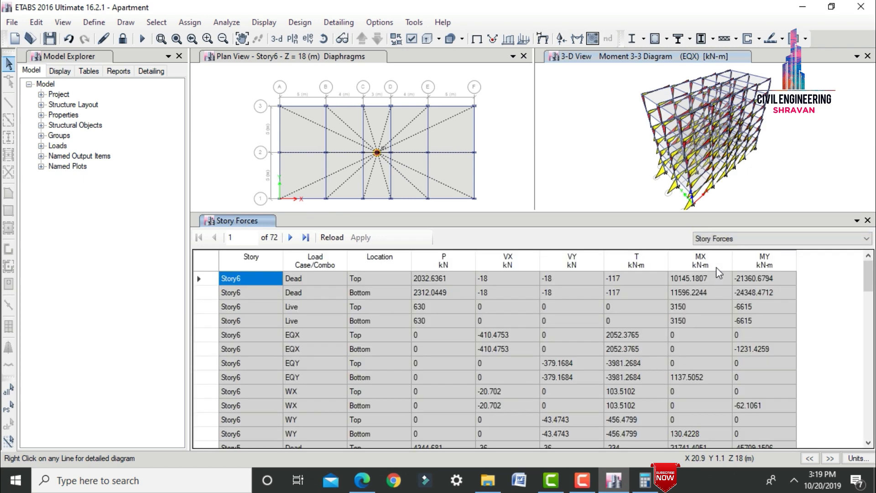
drag(689, 213, 639, 322)
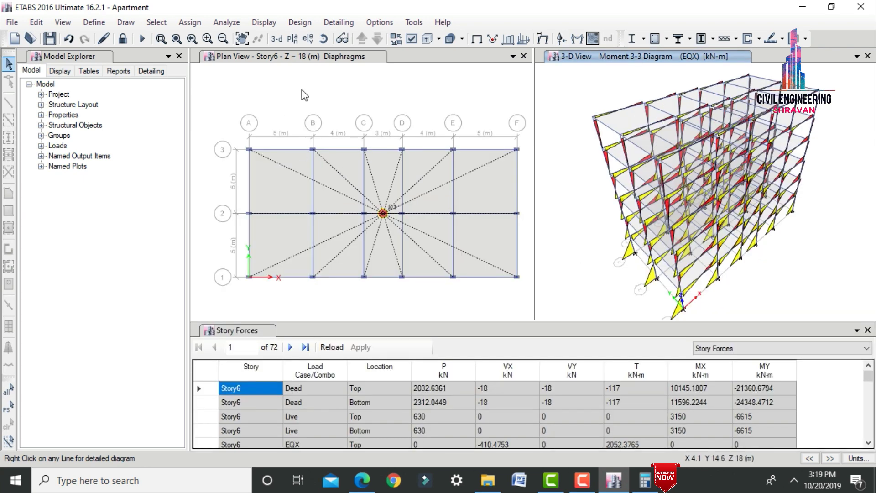